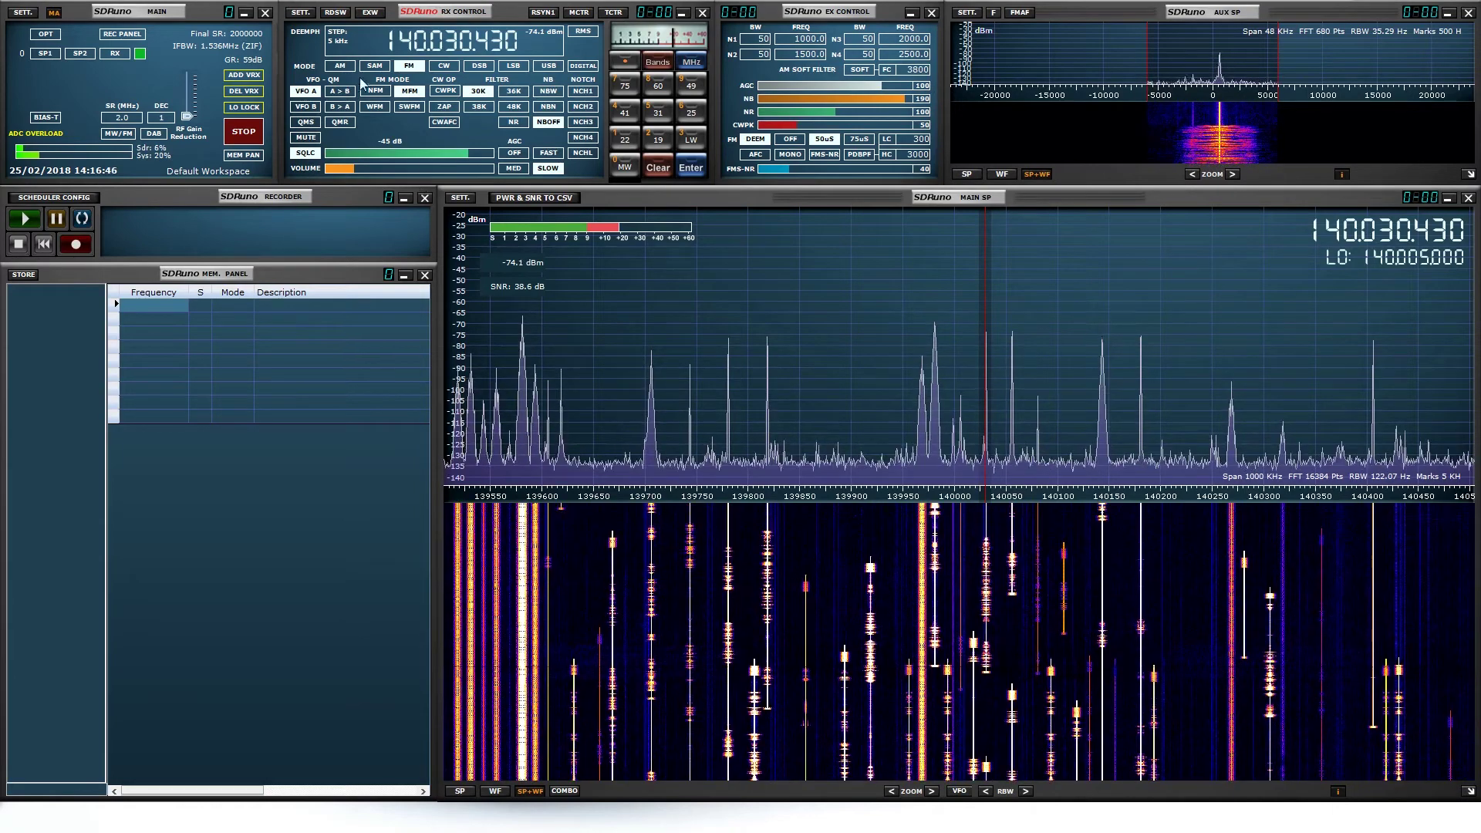
pyautogui.click(265, 12)
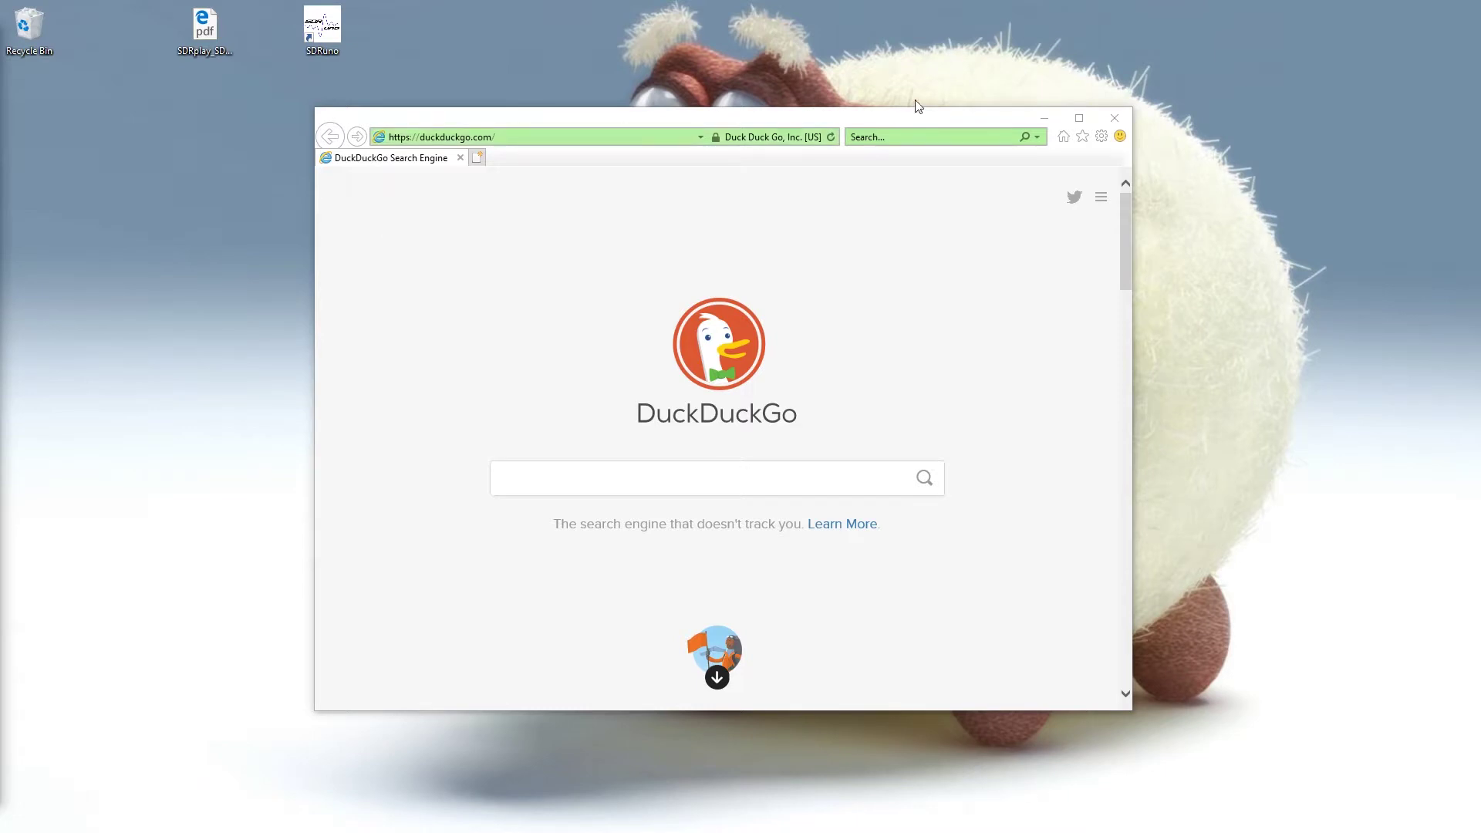
pyautogui.click(1079, 117)
pyautogui.click(194, 31)
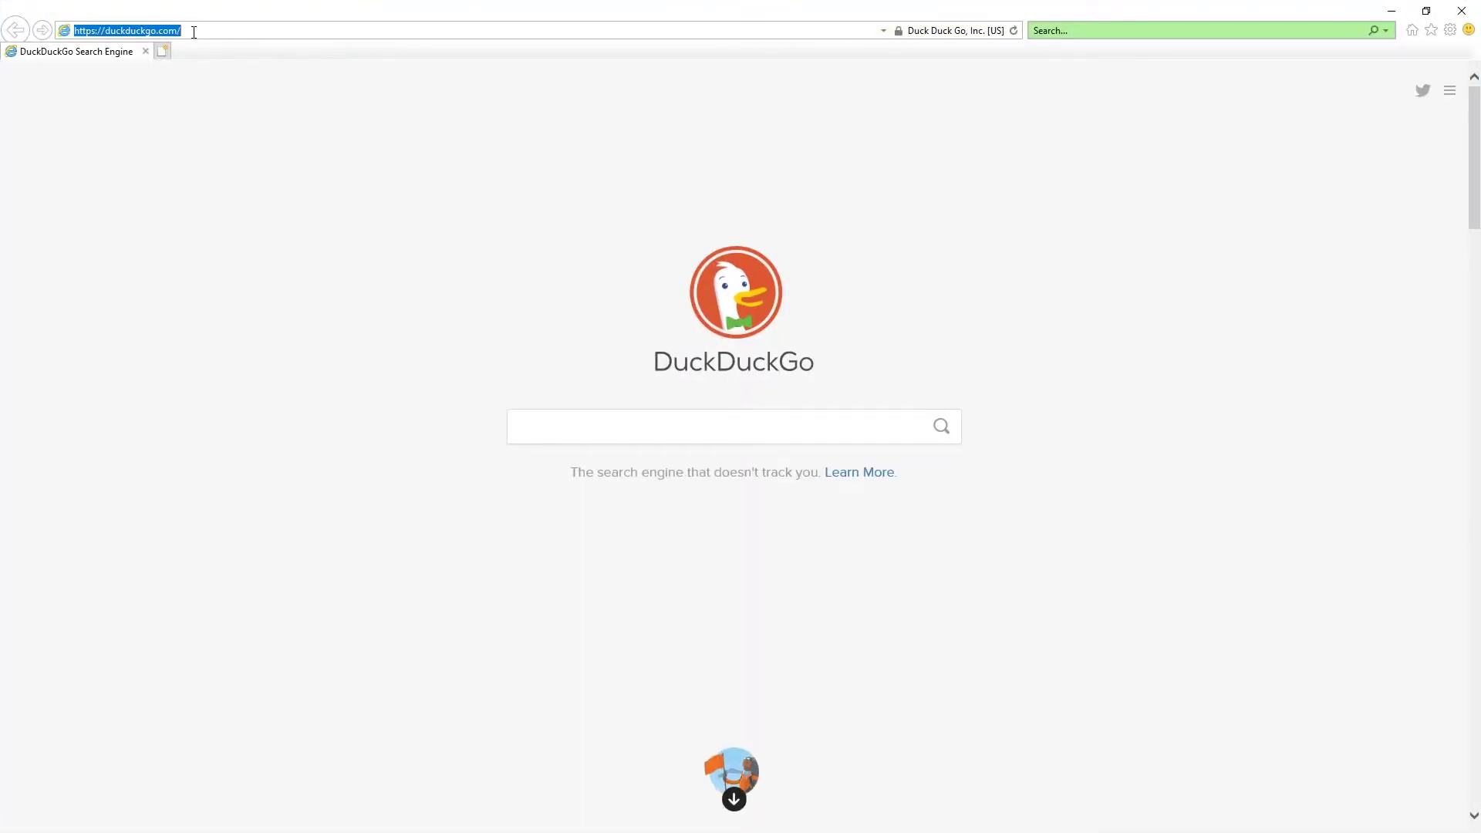
pyautogui.write('www')
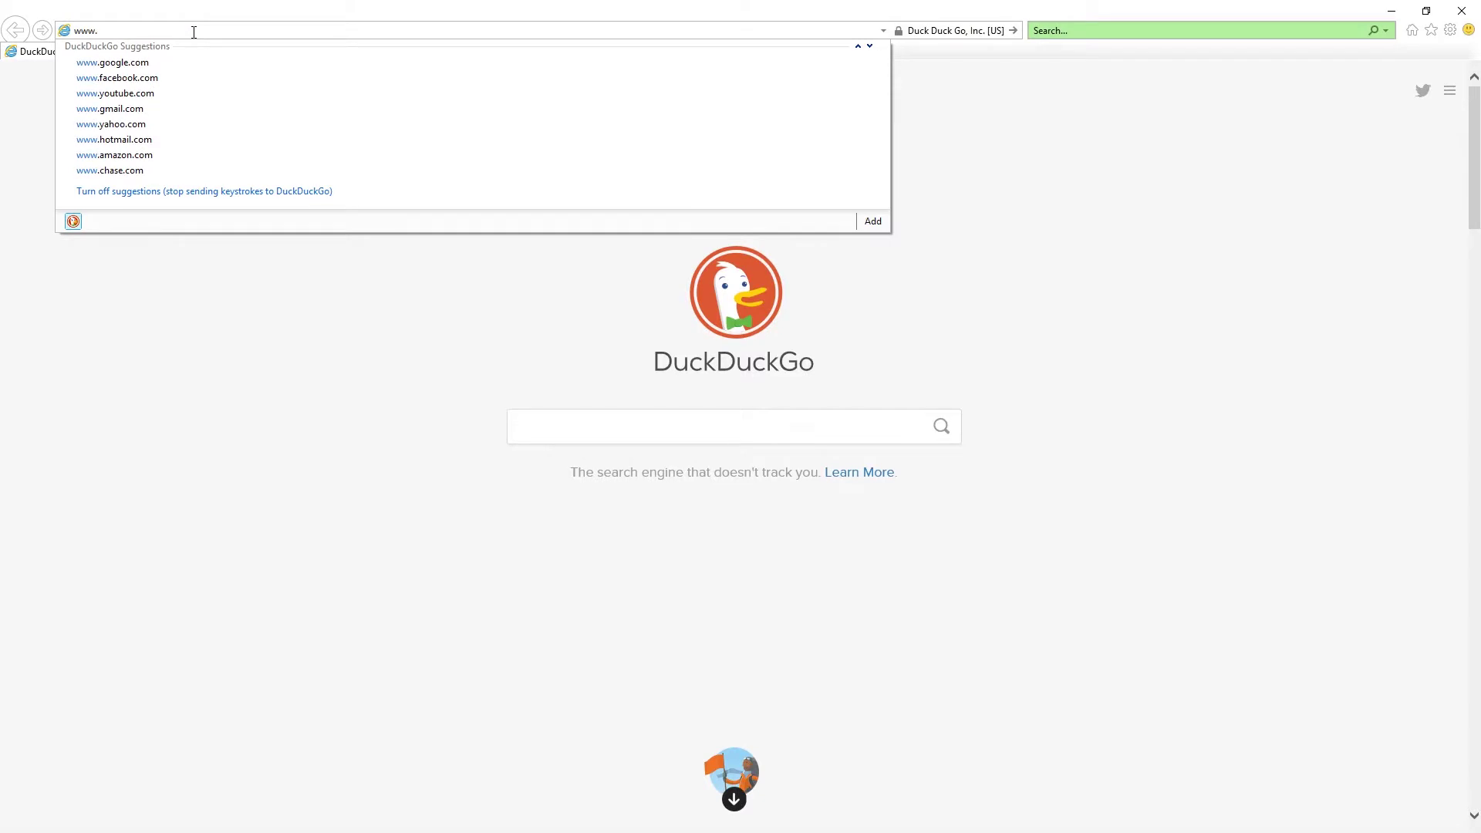
pyautogui.write('.sdr')
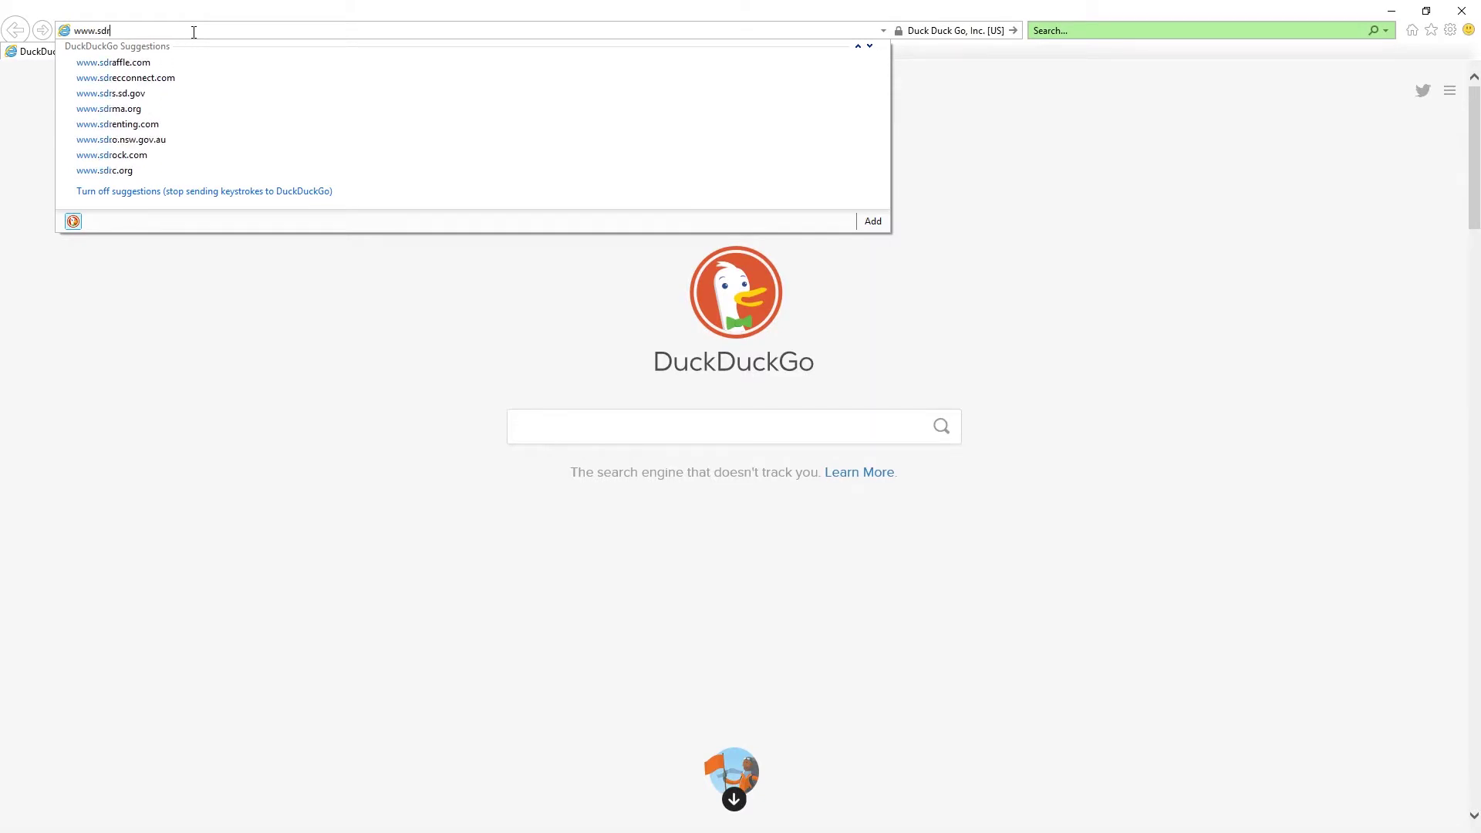
pyautogui.write('play')
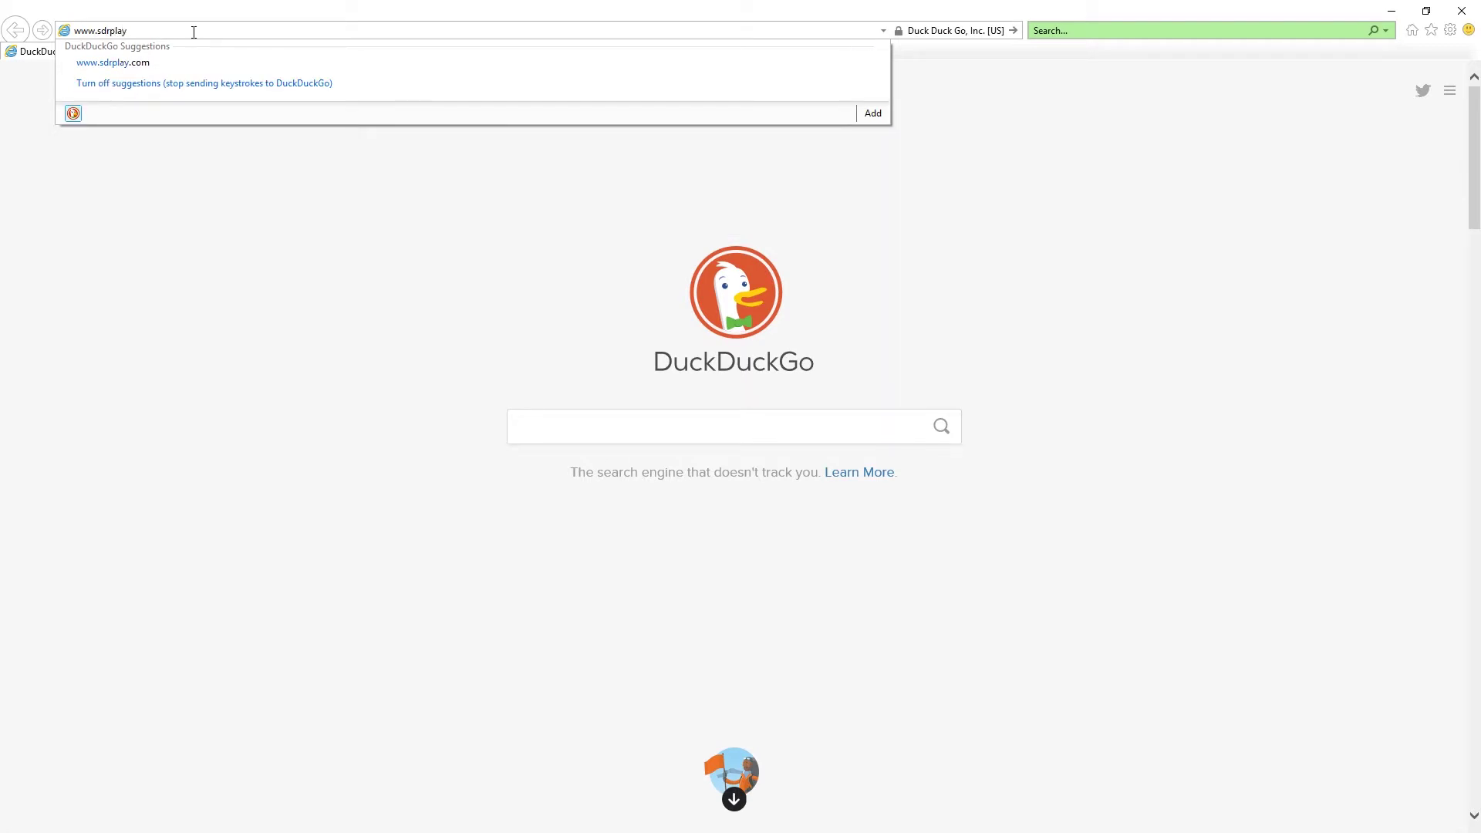
pyautogui.click(142, 65)
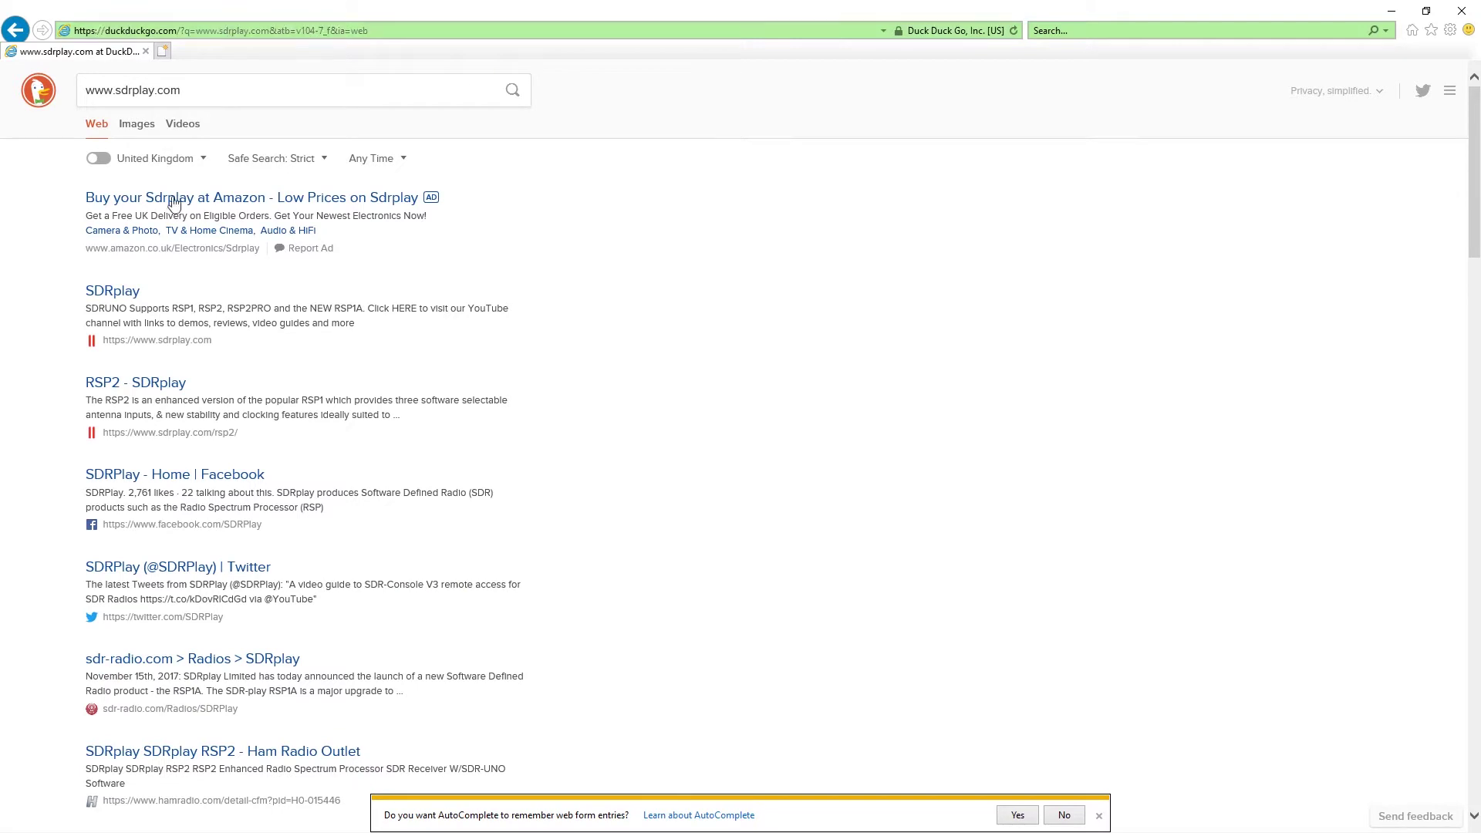
pyautogui.click(125, 293)
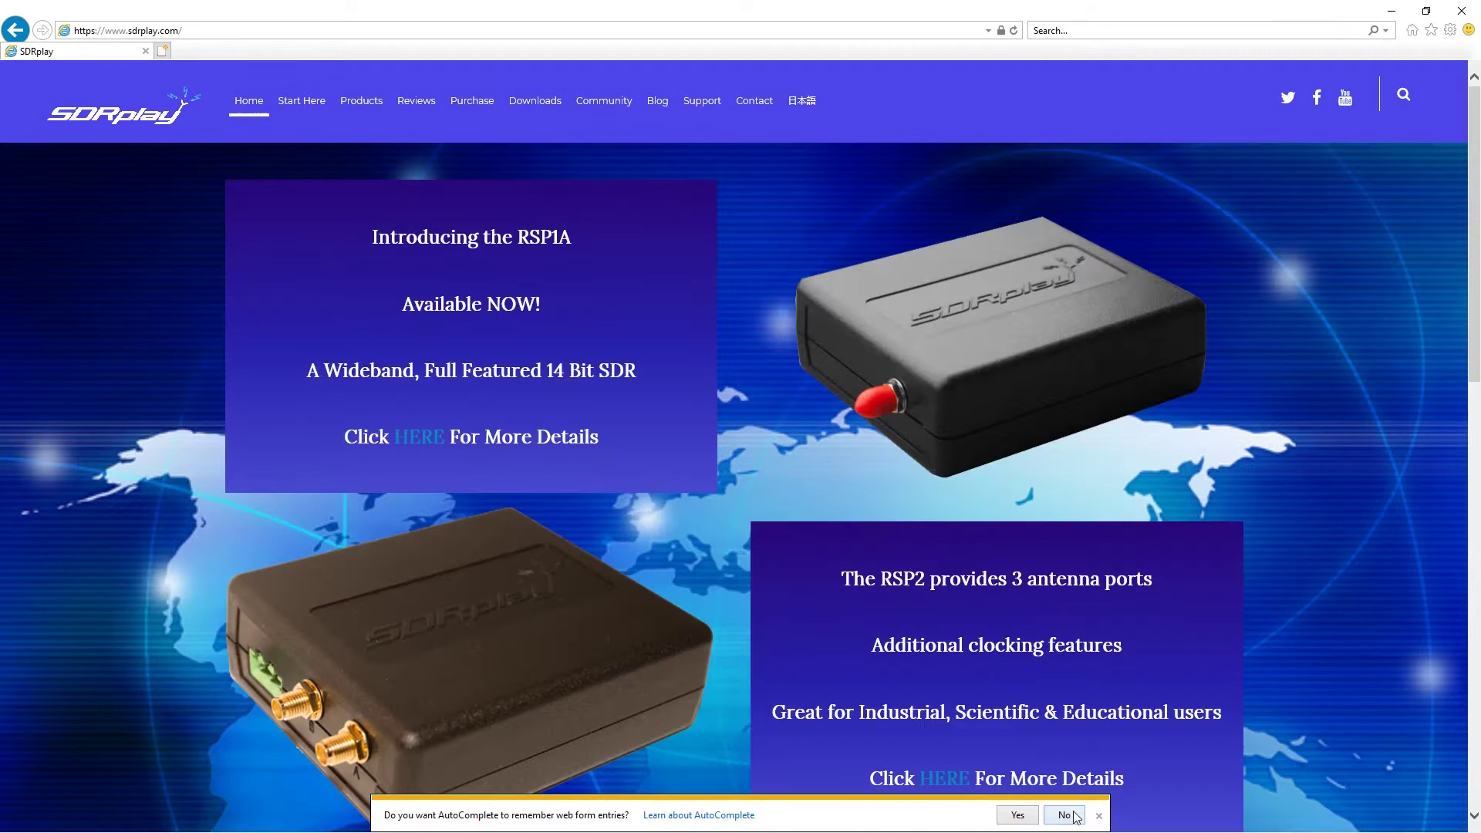
pyautogui.click(1069, 815)
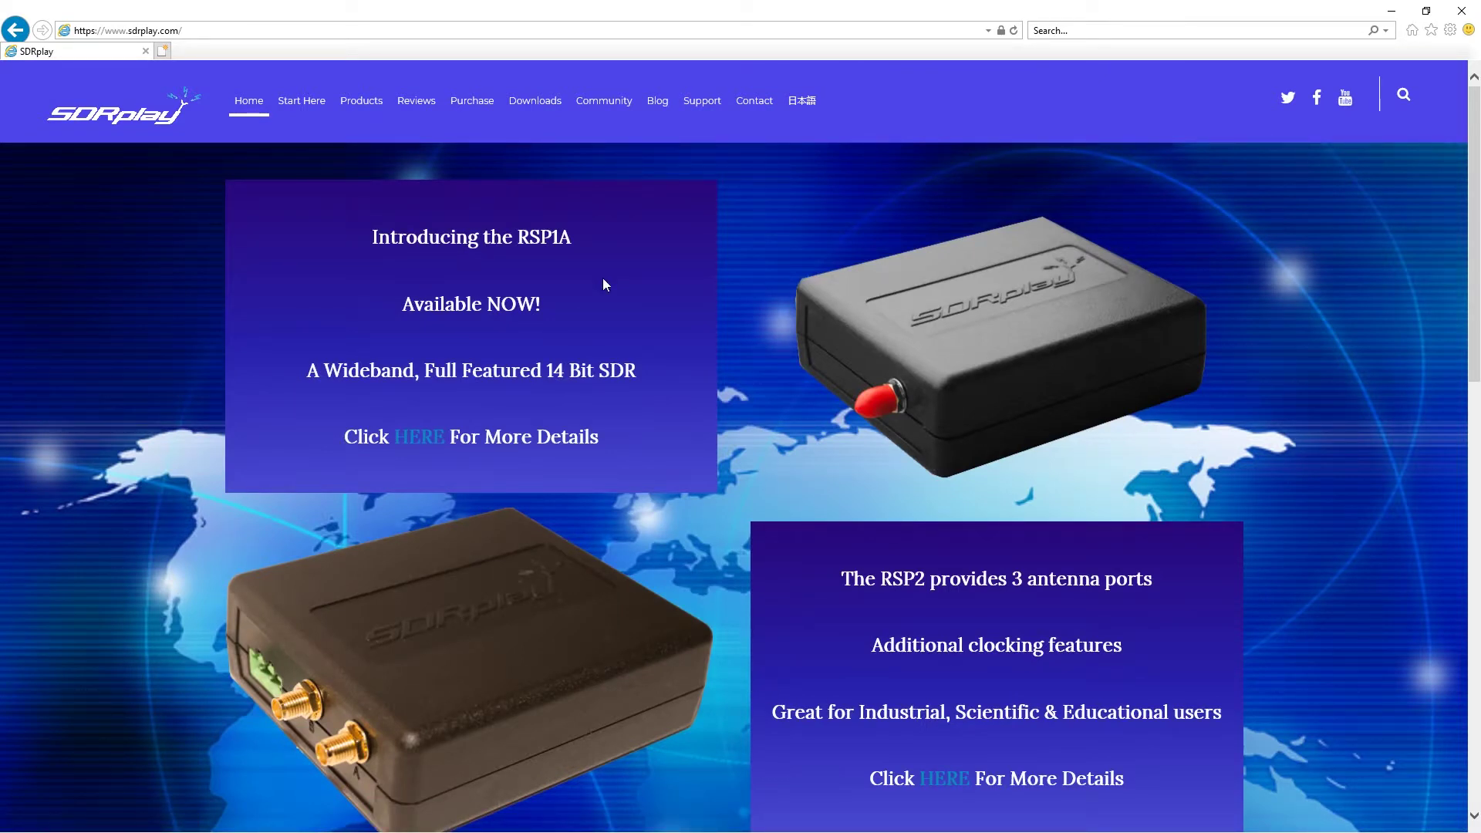
# - Visit the SDRplay site's Start Here page and open its Software & Documentation downloads page
pyautogui.moveTo(540, 104)
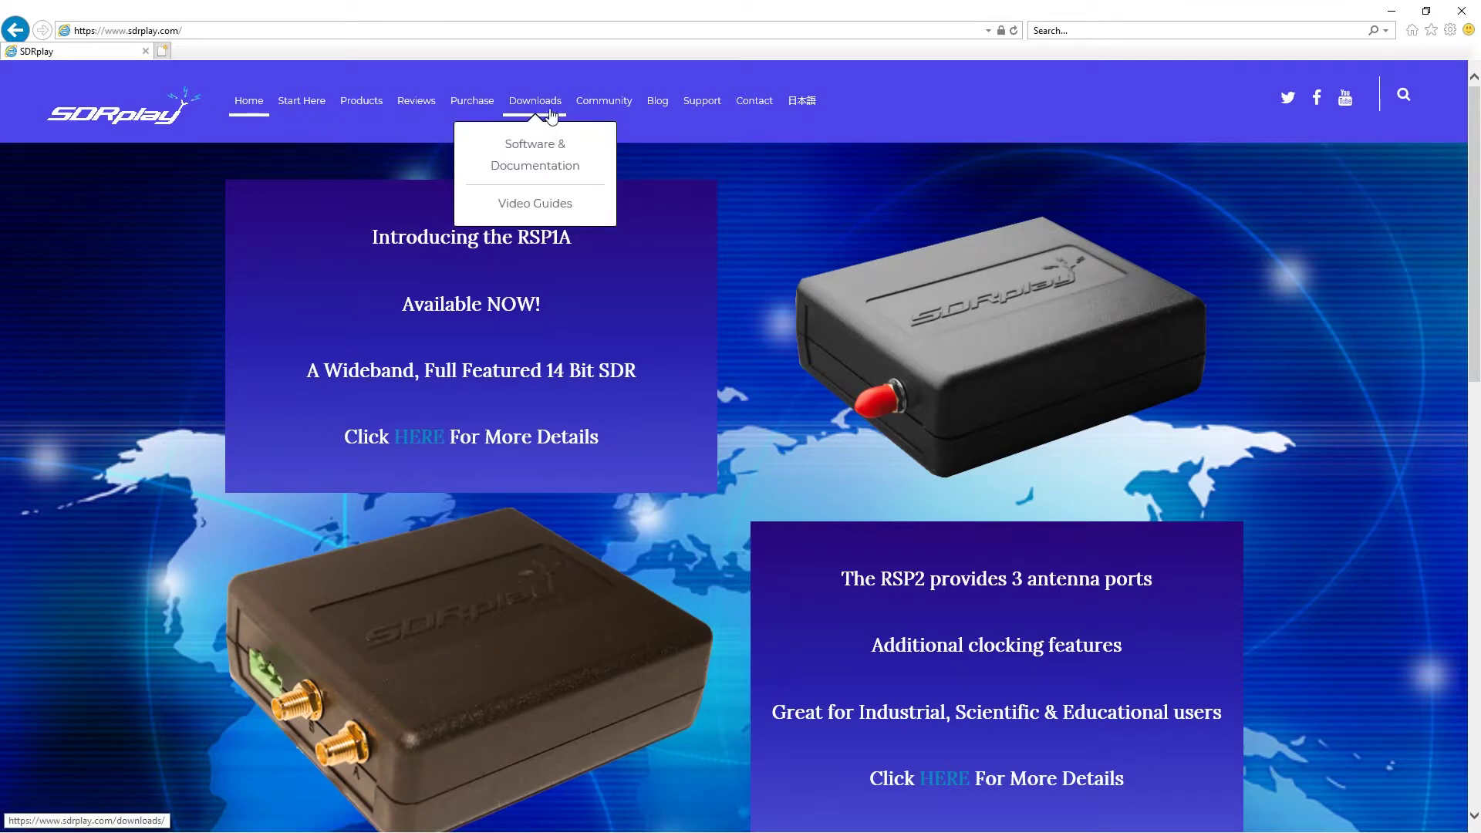
pyautogui.click(301, 101)
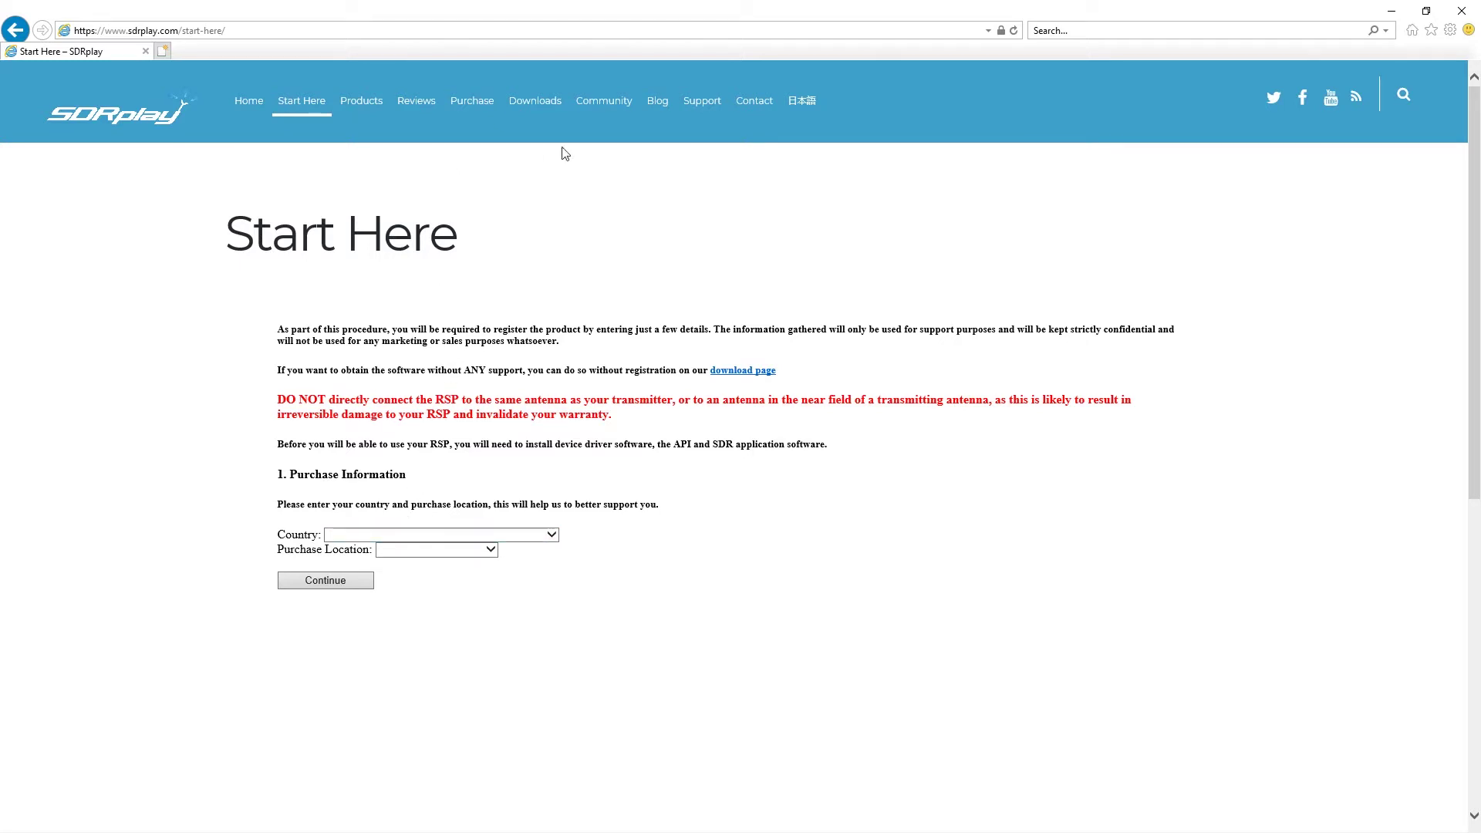
pyautogui.moveTo(543, 105)
pyautogui.click(526, 154)
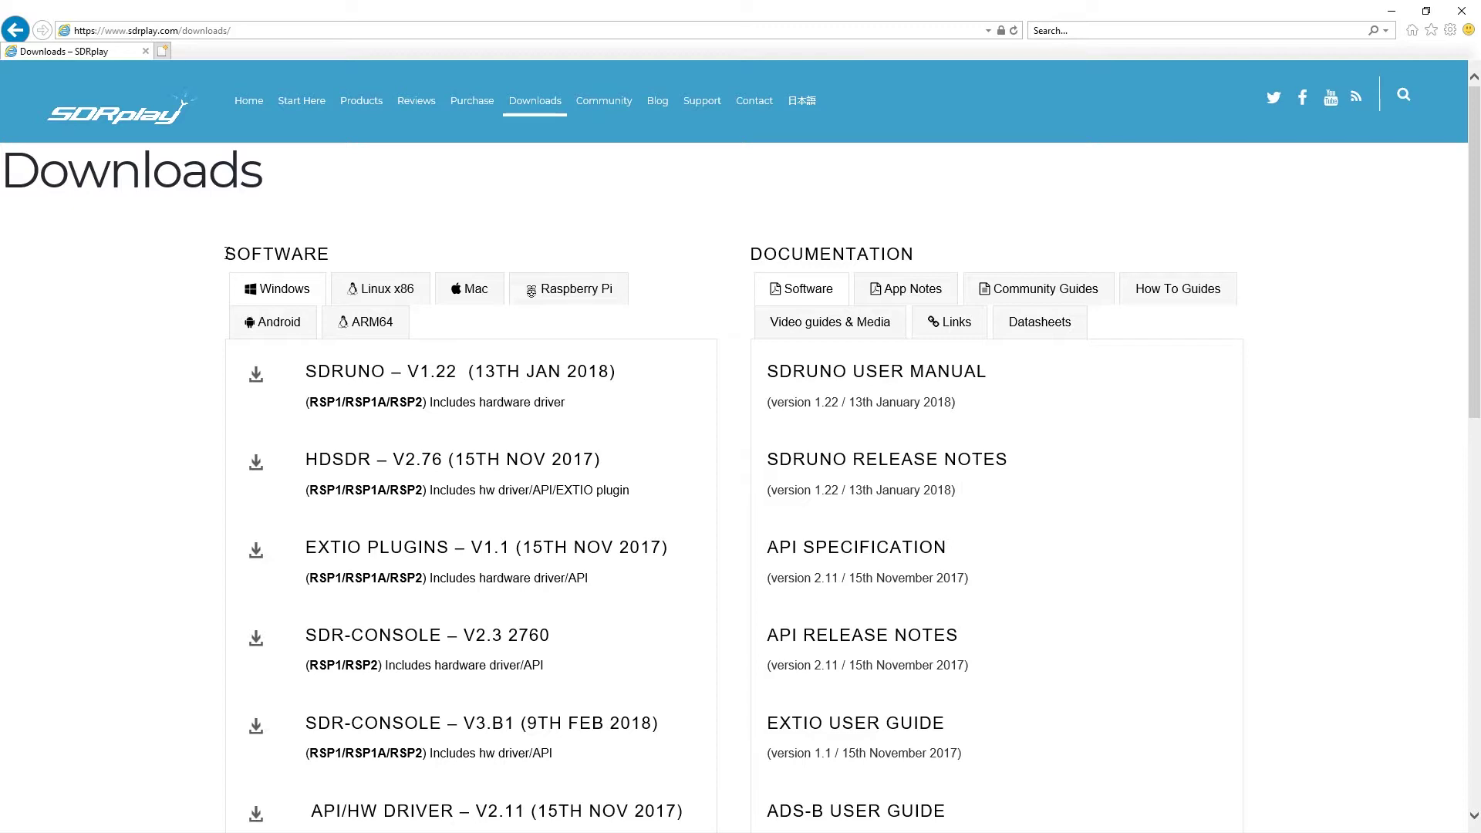
# - Look through the Windows software list and open the download page for SDRuno V1.22
pyautogui.scroll(-7, 358, 384)
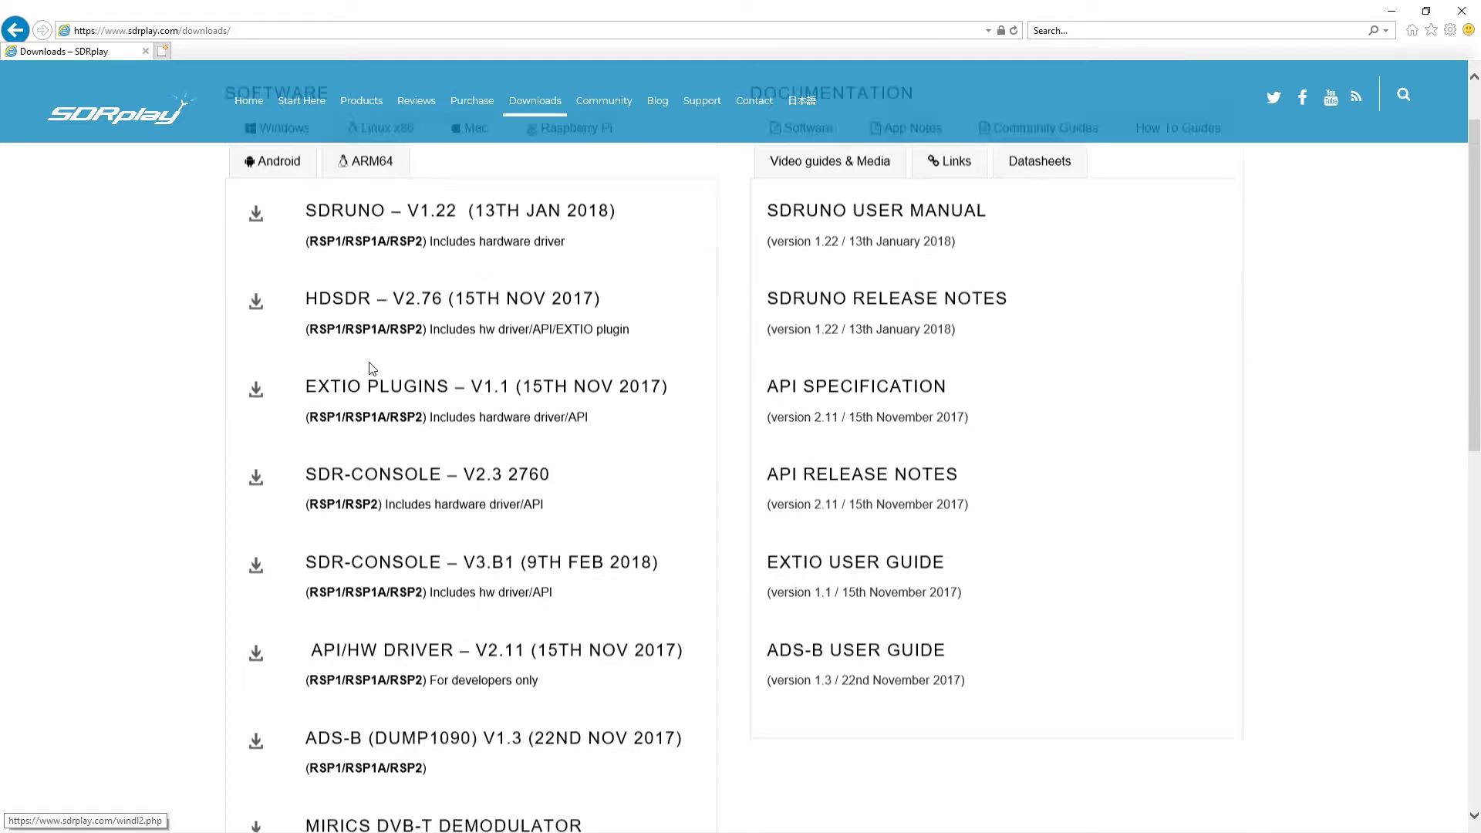
pyautogui.scroll(-1, 359, 386)
pyautogui.scroll(3, 361, 390)
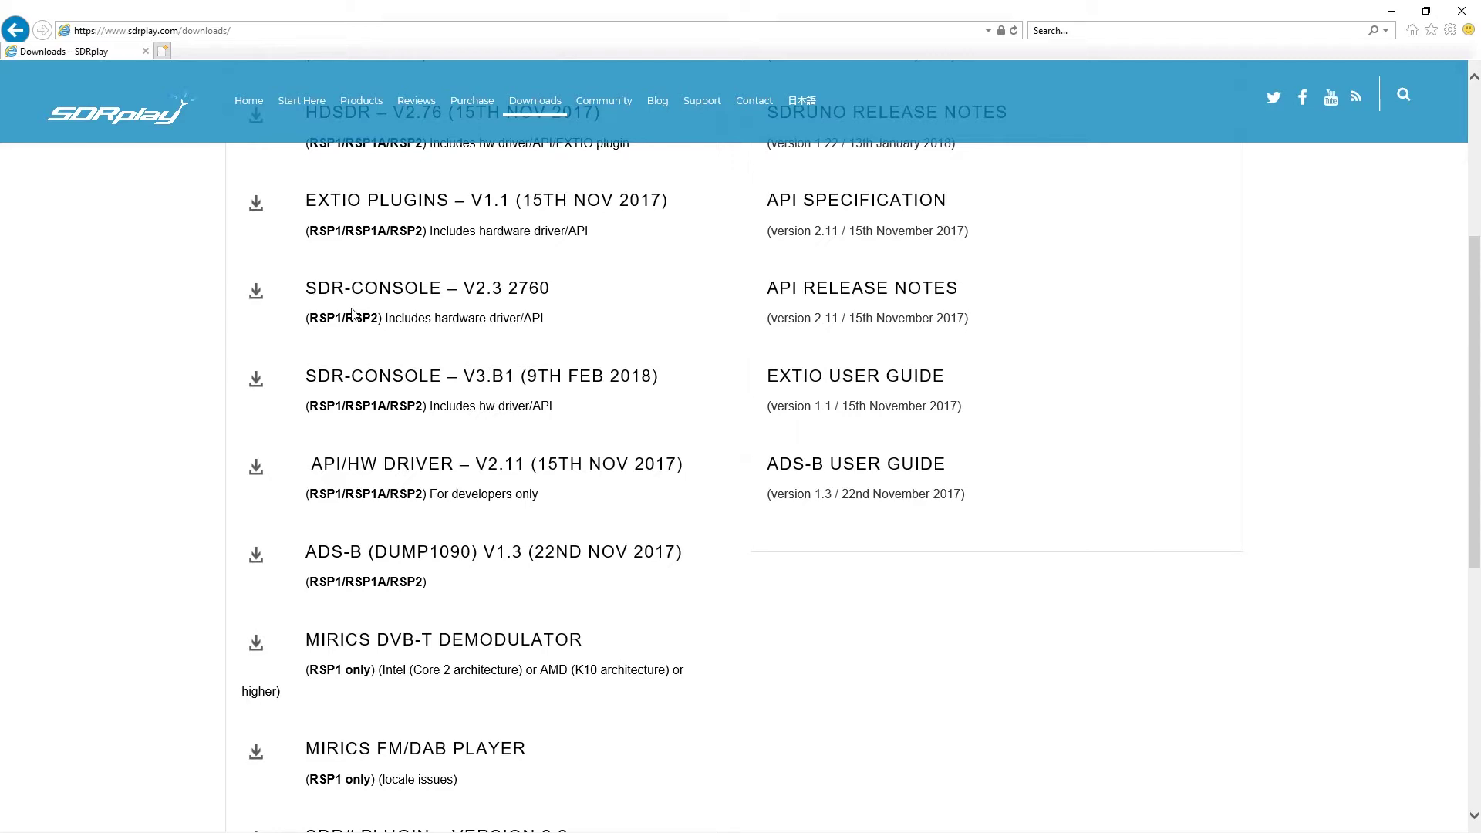
pyautogui.scroll(3, 390, 318)
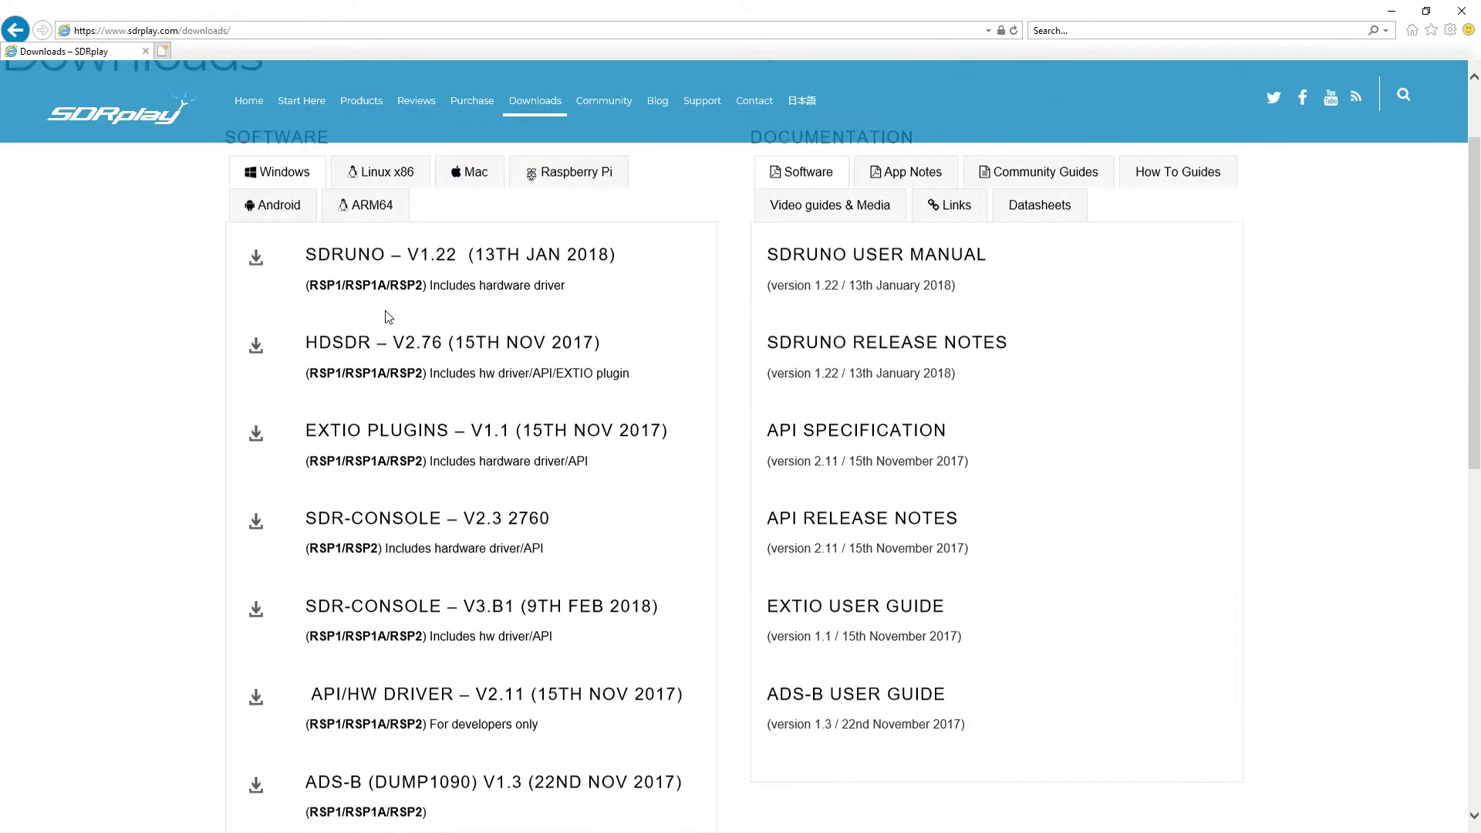
pyautogui.scroll(-3, 396, 316)
pyautogui.scroll(1, 395, 316)
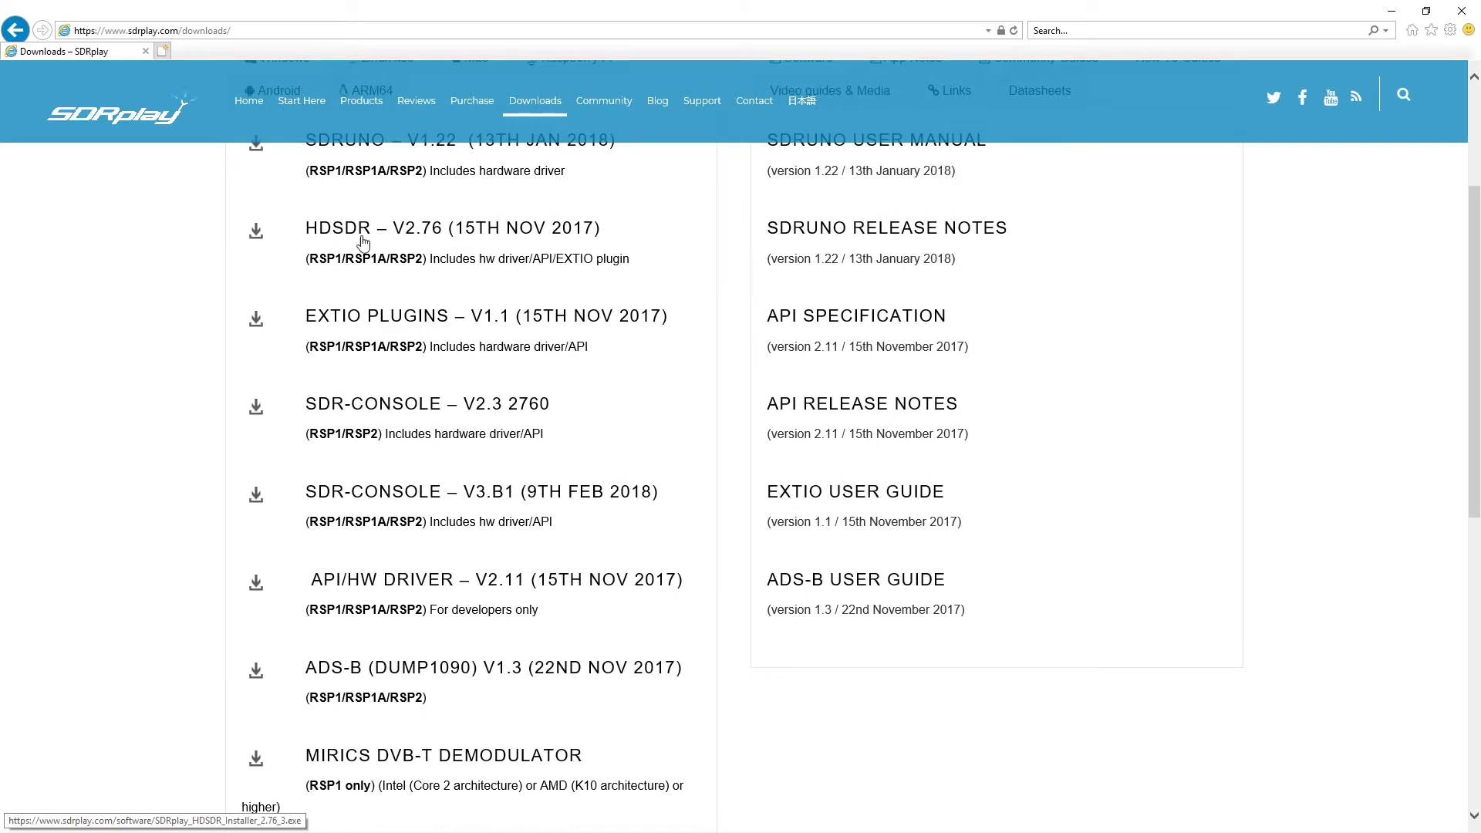
pyautogui.scroll(1, 430, 243)
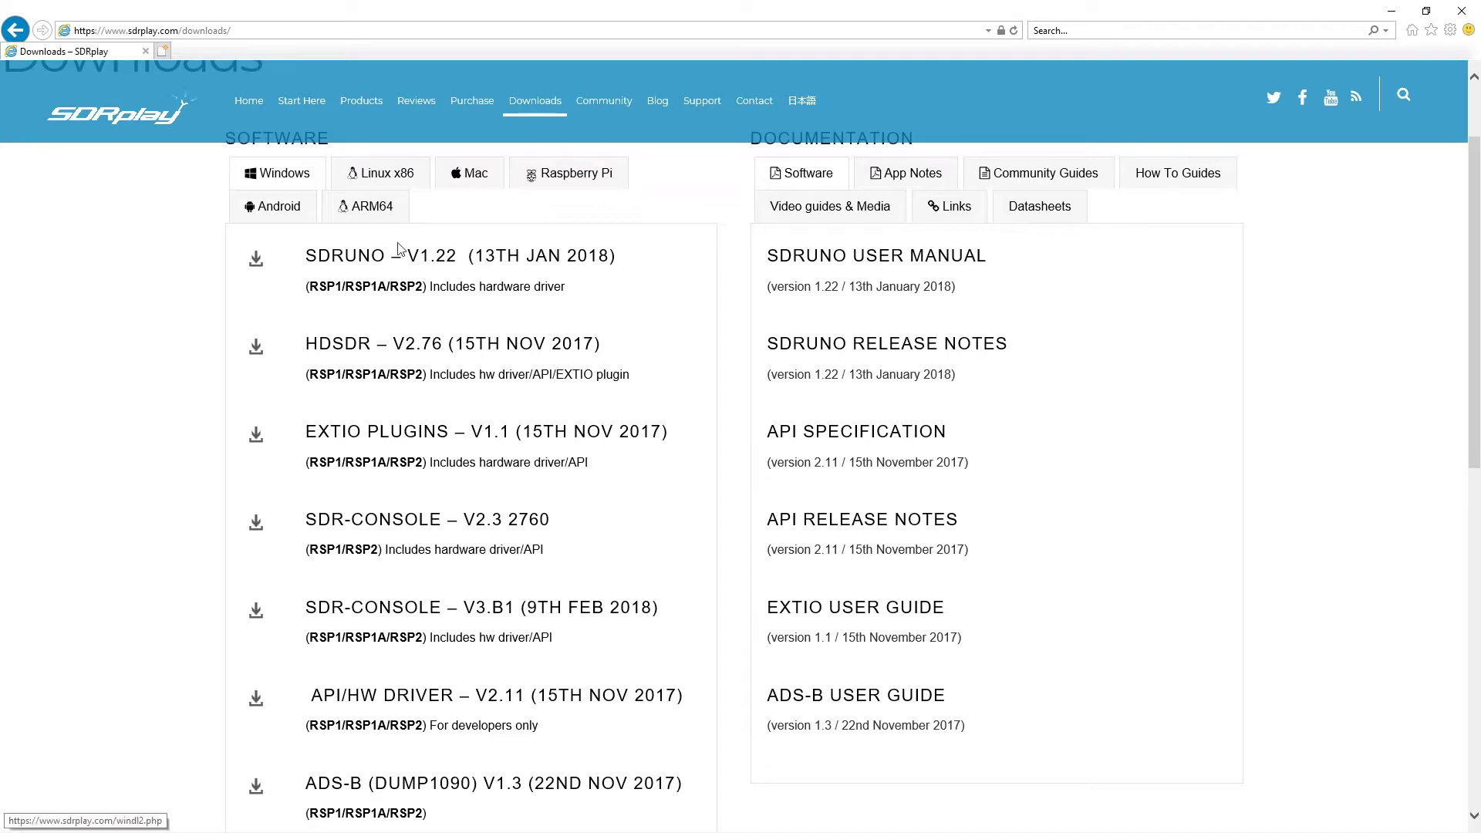
pyautogui.click(352, 262)
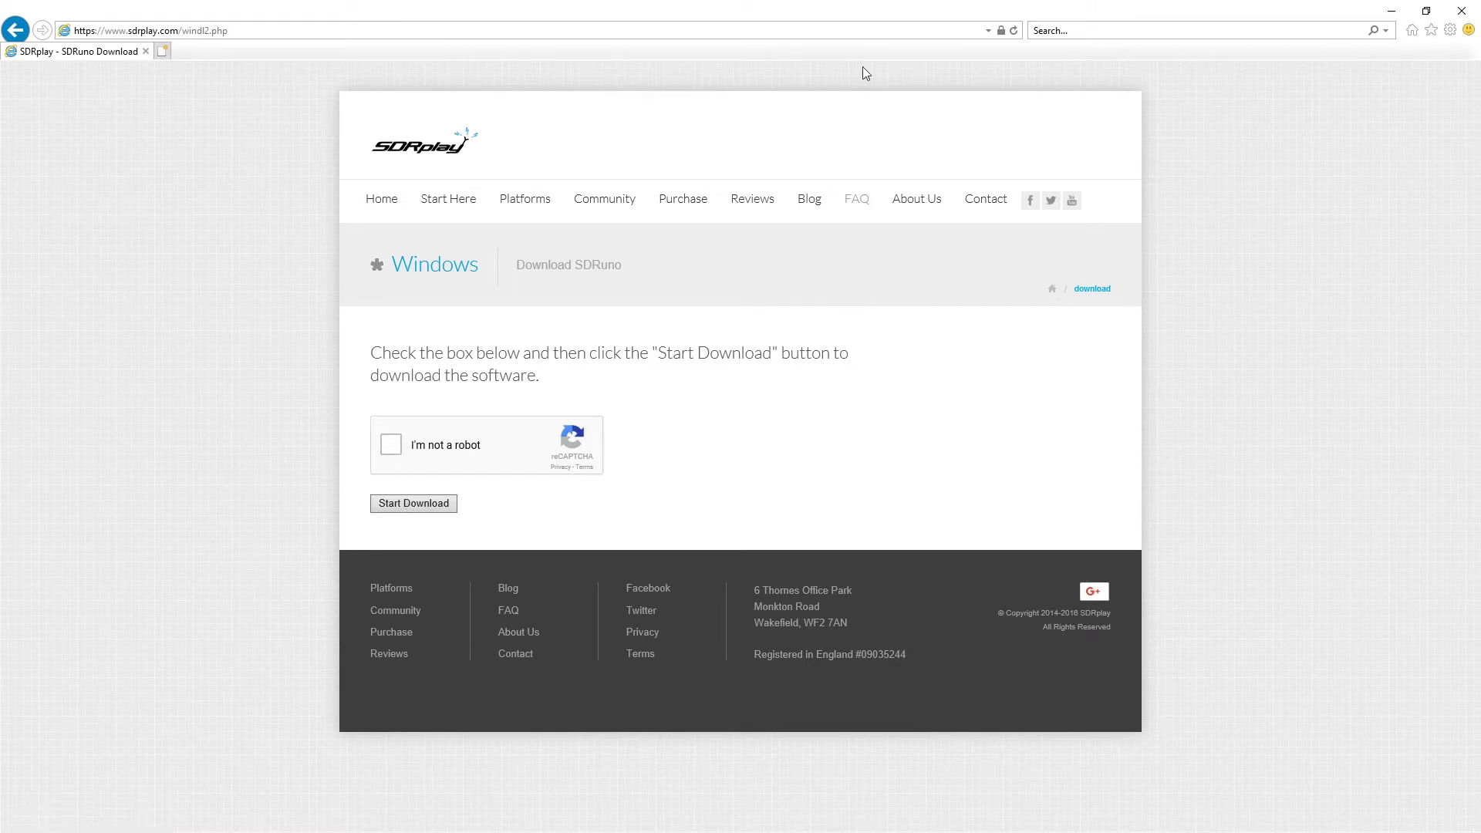
# - Close the browser and launch SDRuno from its desktop shortcut
pyautogui.click(1470, 19)
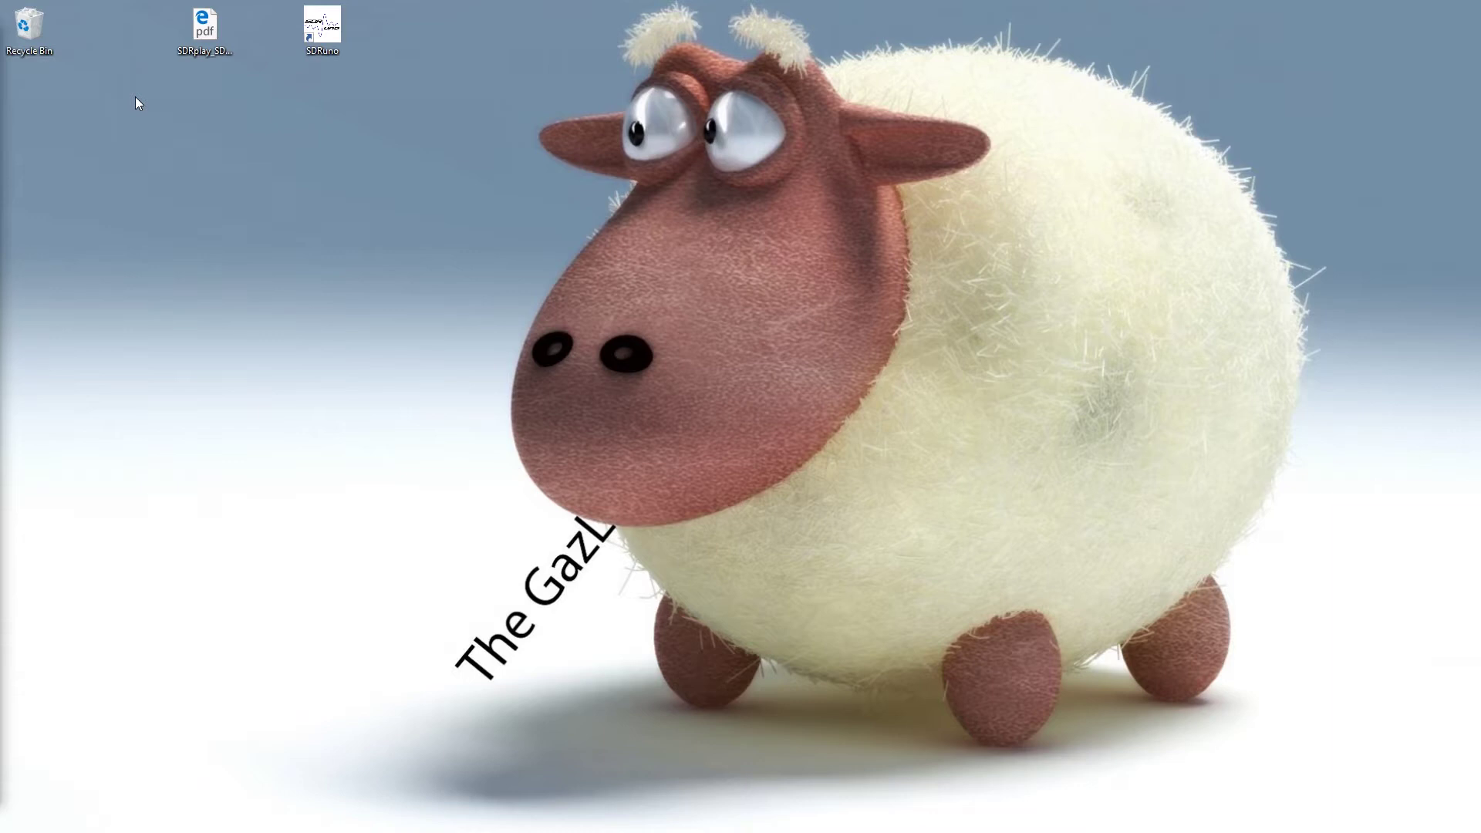
pyautogui.moveTo(317, 40); pyautogui.dragTo(309, 99)
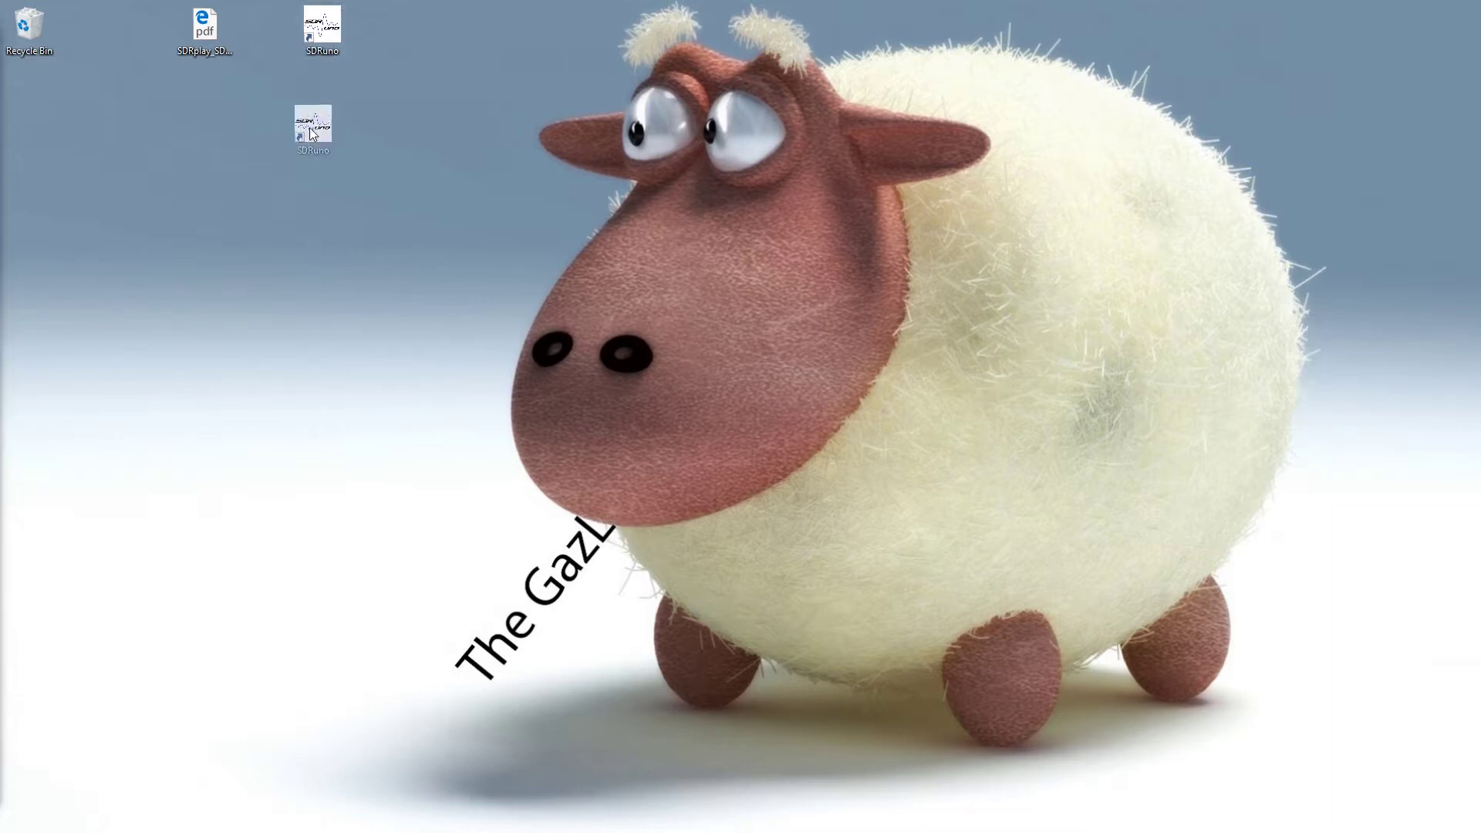
pyautogui.moveTo(294, 168); pyautogui.dragTo(324, 39)
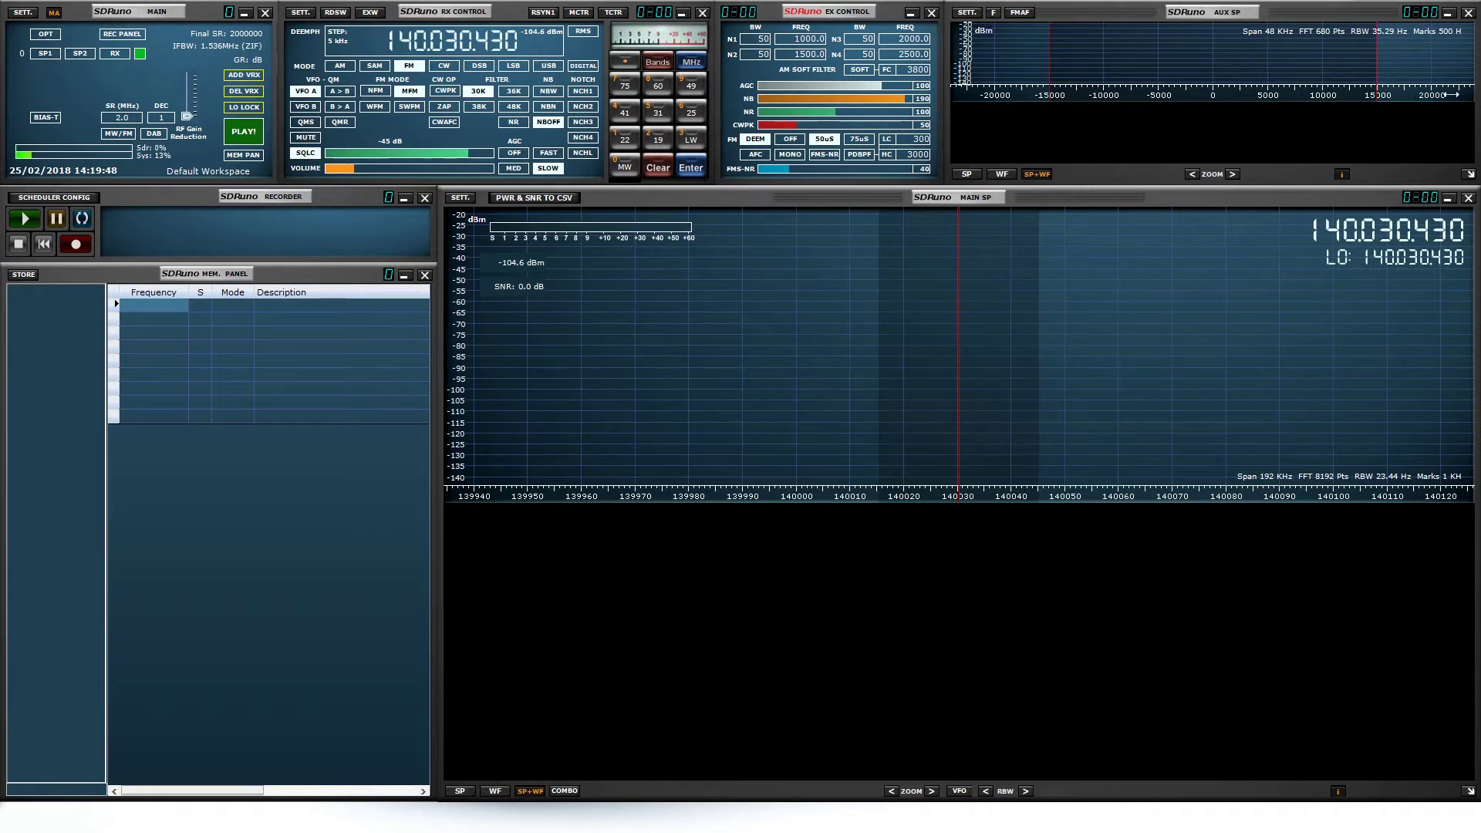
# - Narrow the receive filter in the AUX SP spectrum to about 9.4 kHz on each side of the centre
pyautogui.click(1050, 59)
pyautogui.moveTo(1063, 57); pyautogui.dragTo(1111, 57)
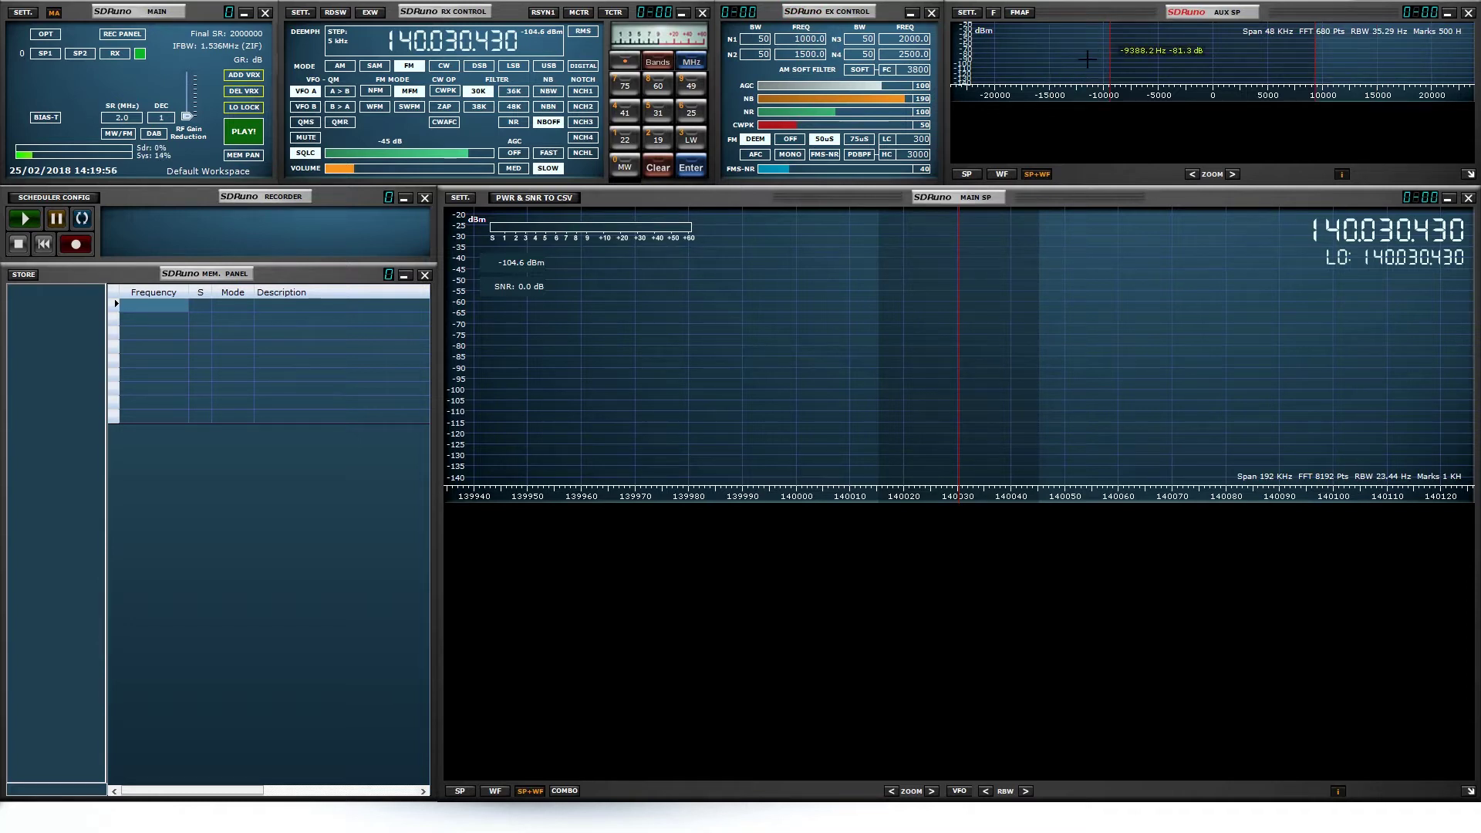
pyautogui.click(760, 15)
# - Tune the receiver frequency in RX Control to 140.040.430
pyautogui.click(591, 34)
pyautogui.click(591, 34)
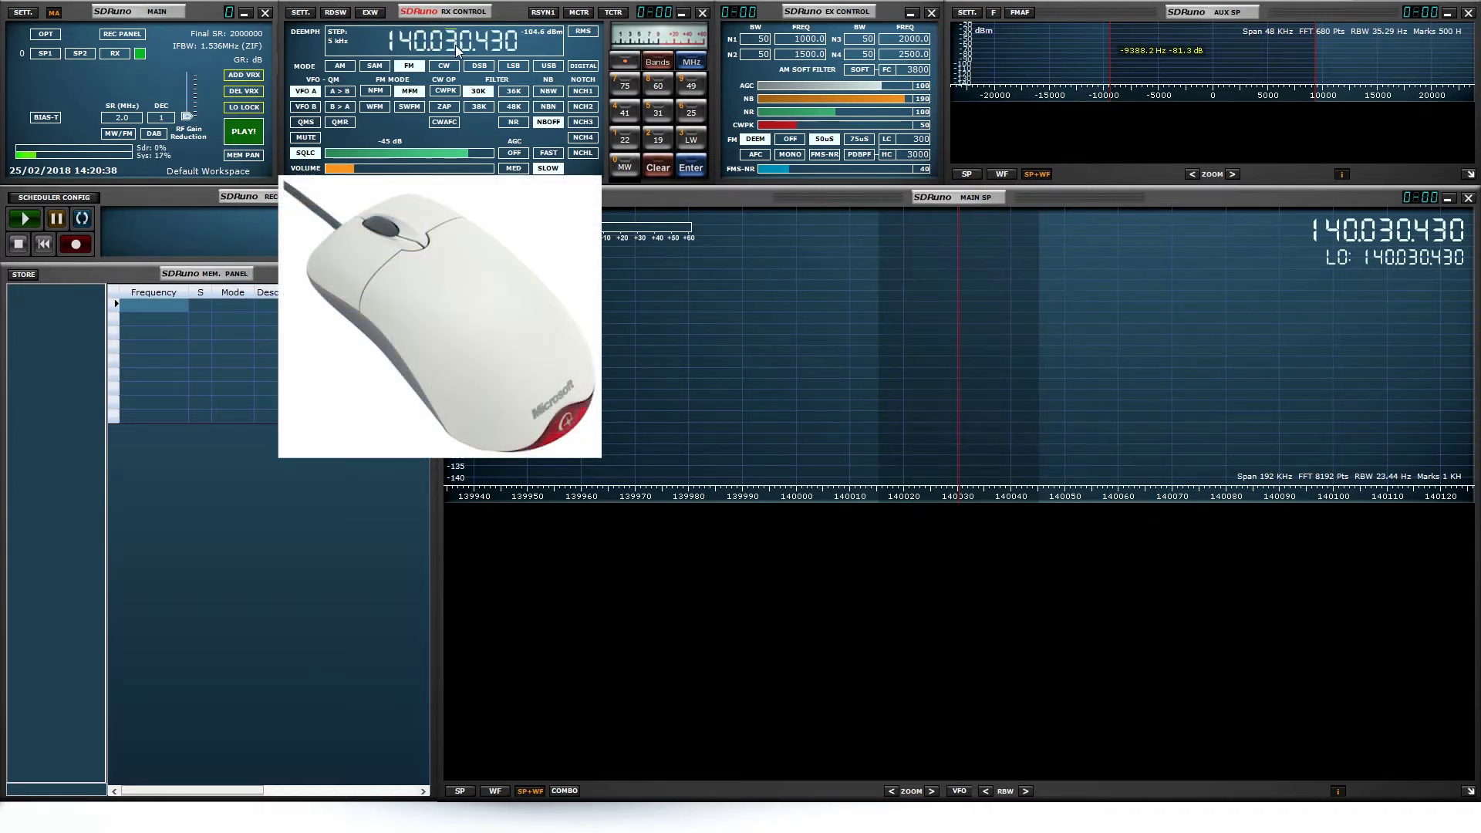
pyautogui.scroll(1, 455, 45)
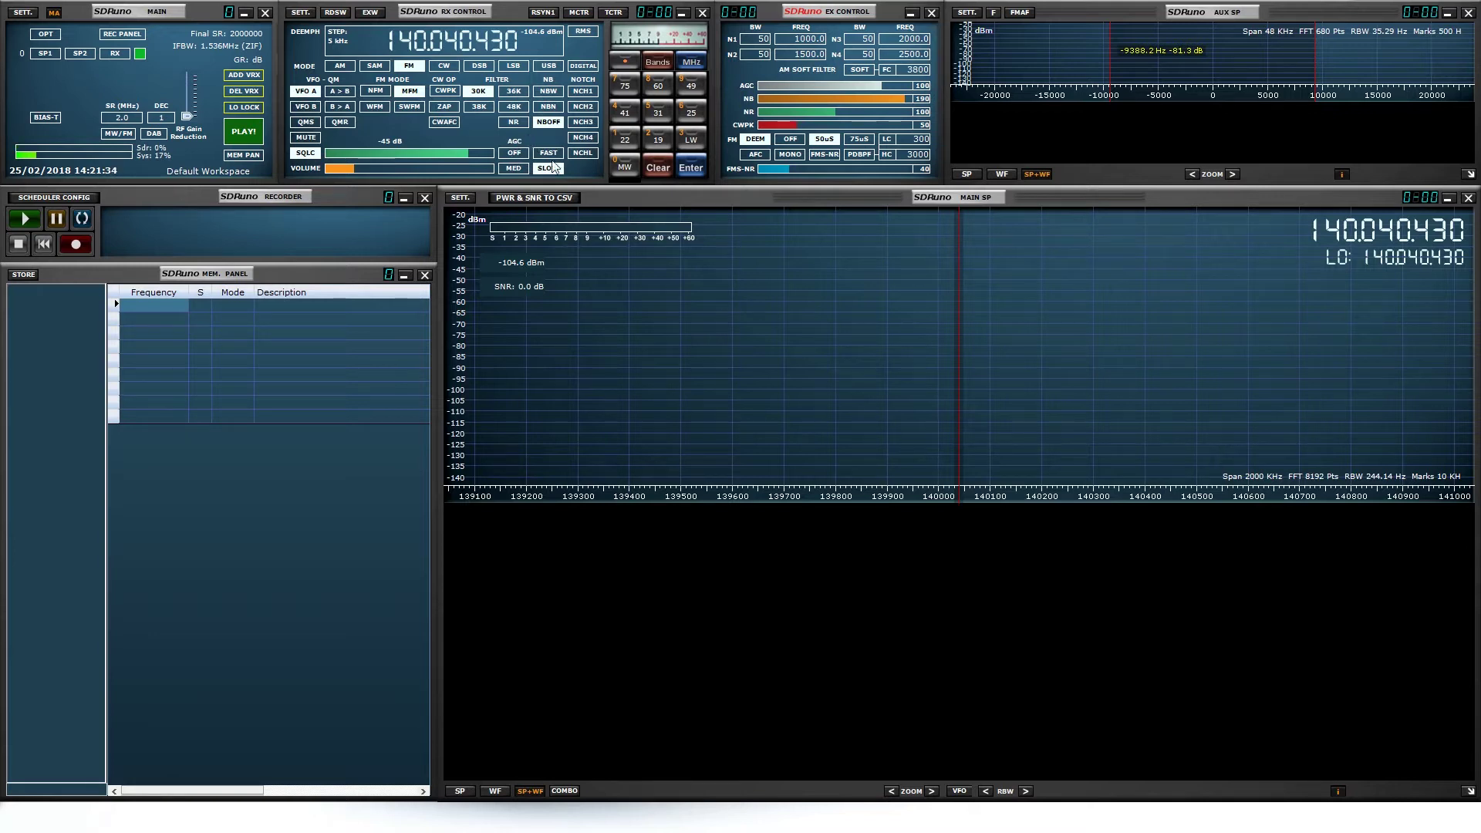
# - Set the squelch threshold to -72 dB and raise the receiver volume slightly
pyautogui.click(343, 116)
pyautogui.moveTo(459, 153); pyautogui.dragTo(416, 162)
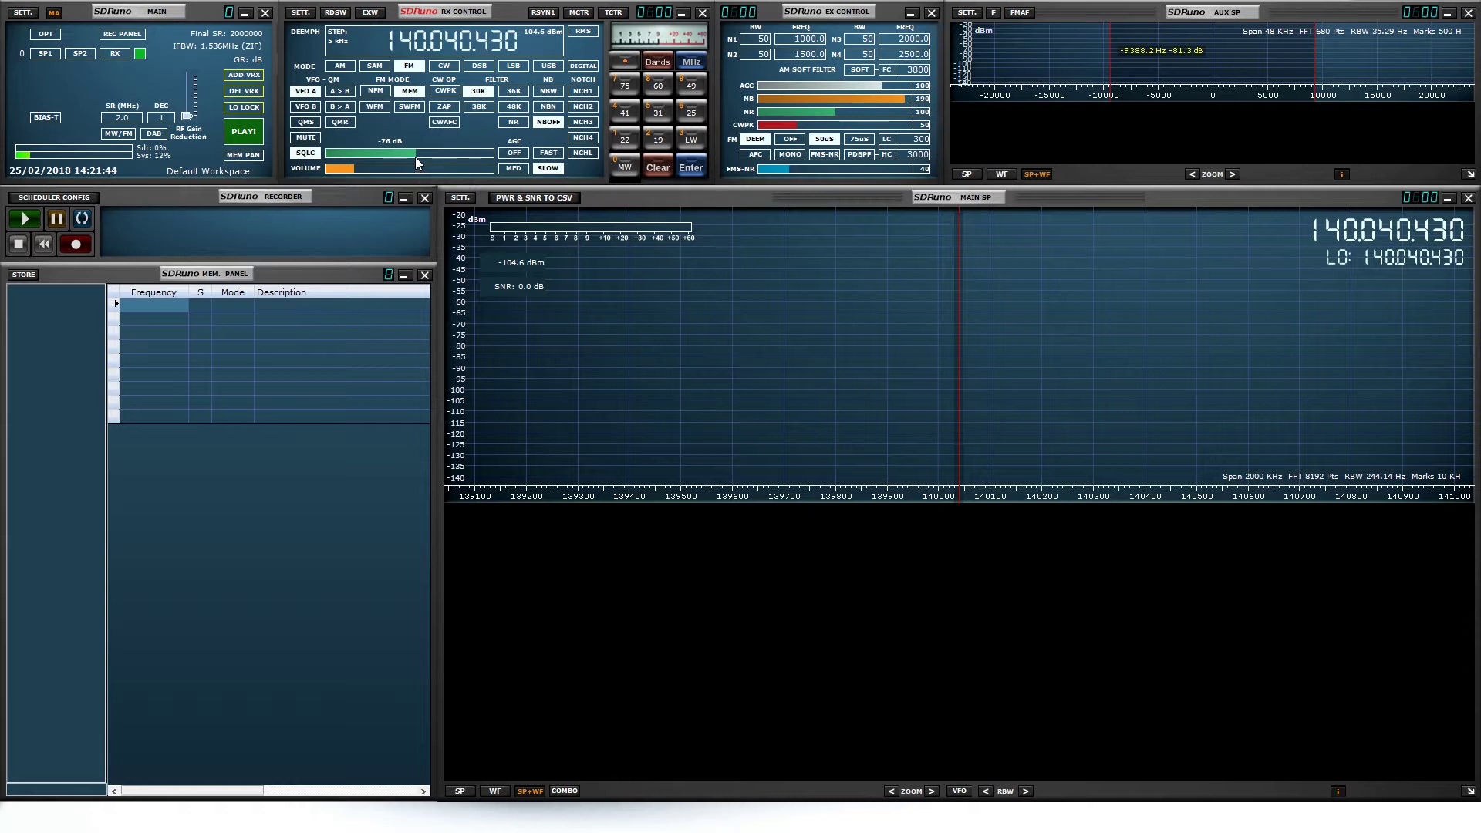
pyautogui.moveTo(415, 161); pyautogui.dragTo(372, 168)
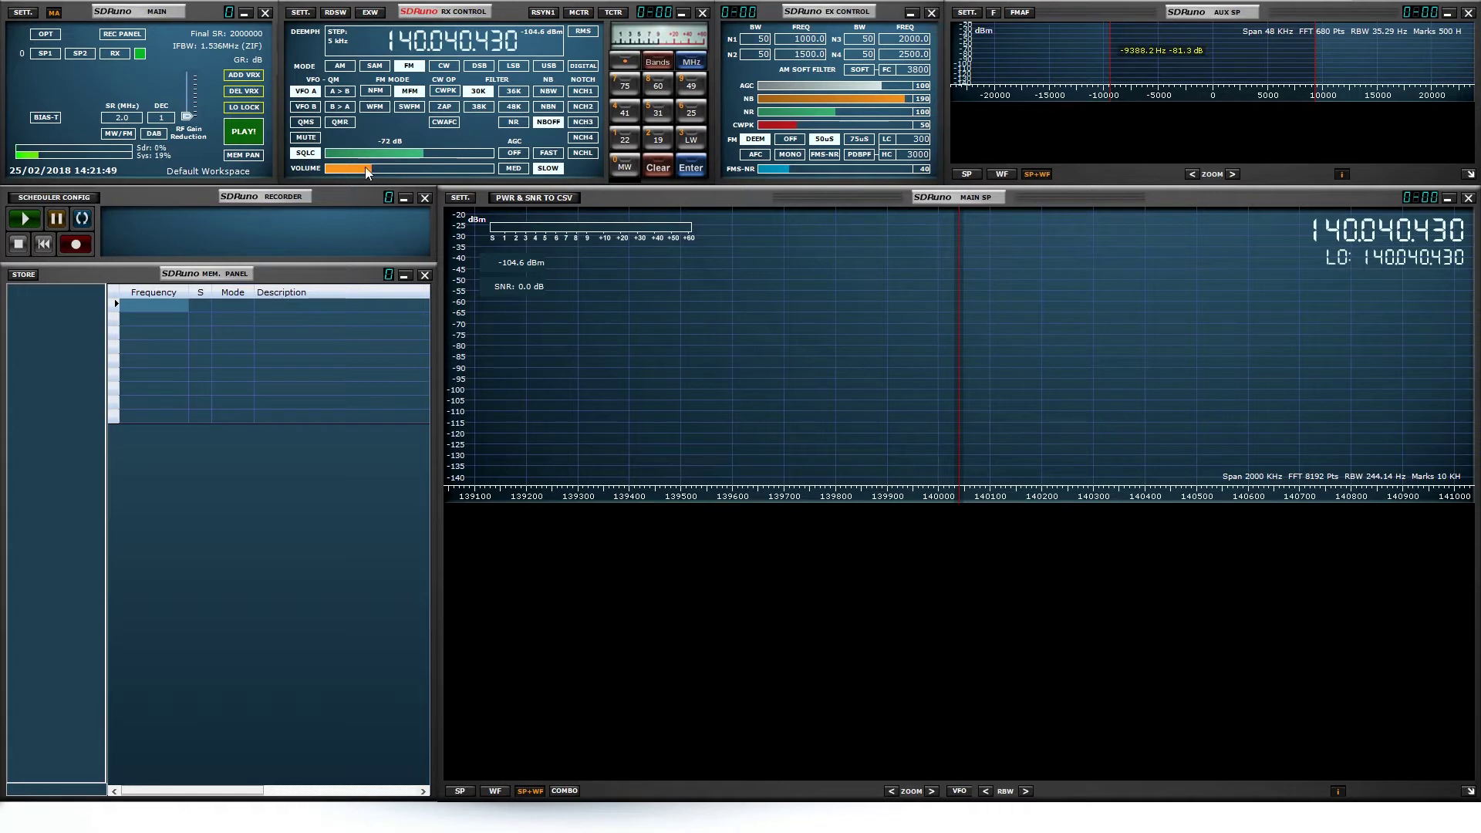
pyautogui.click(306, 154)
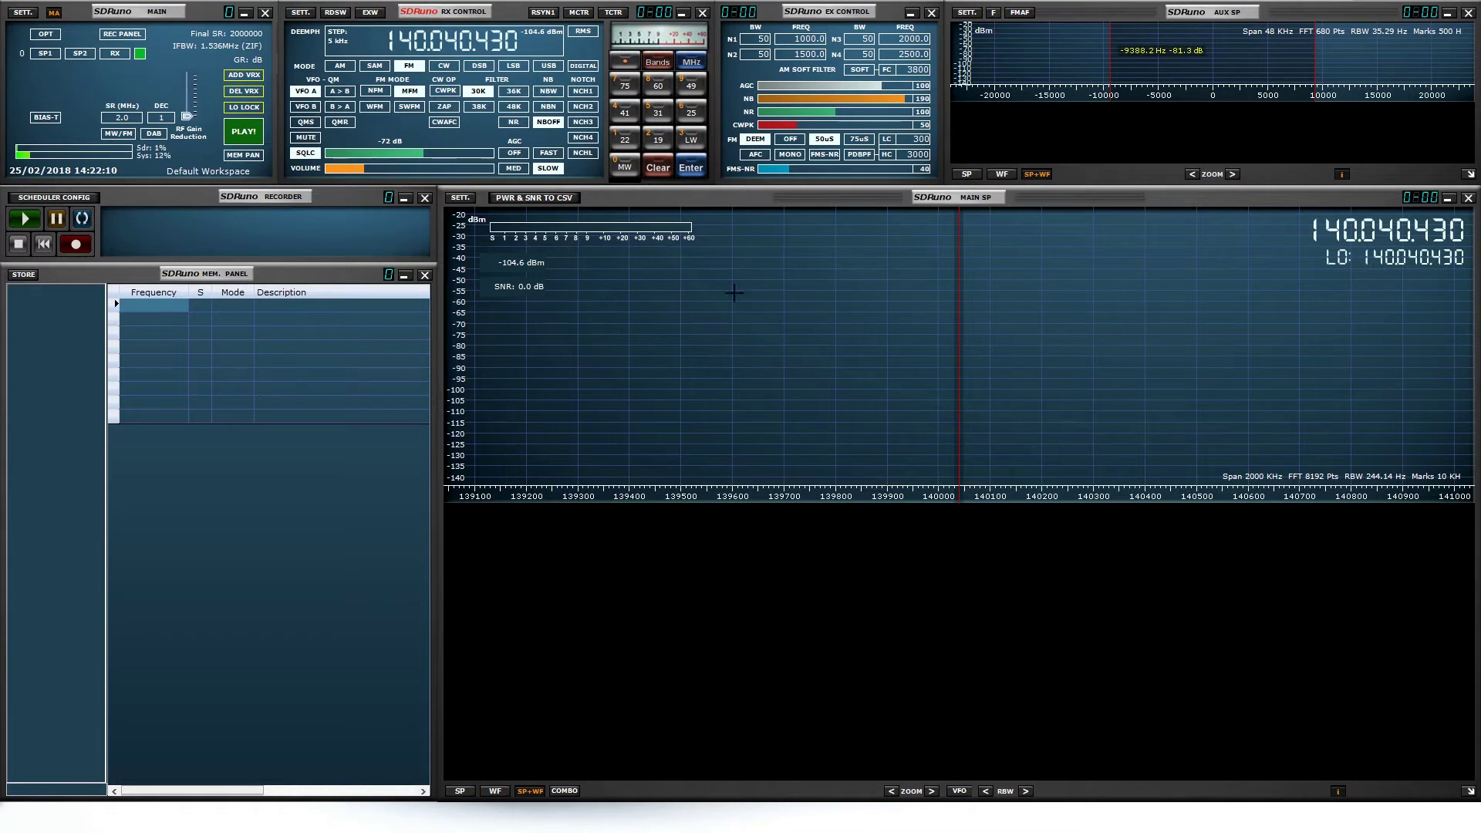
# - Add a second virtual receiver and select it in the receiver list
pyautogui.click(44, 54)
pyautogui.click(242, 76)
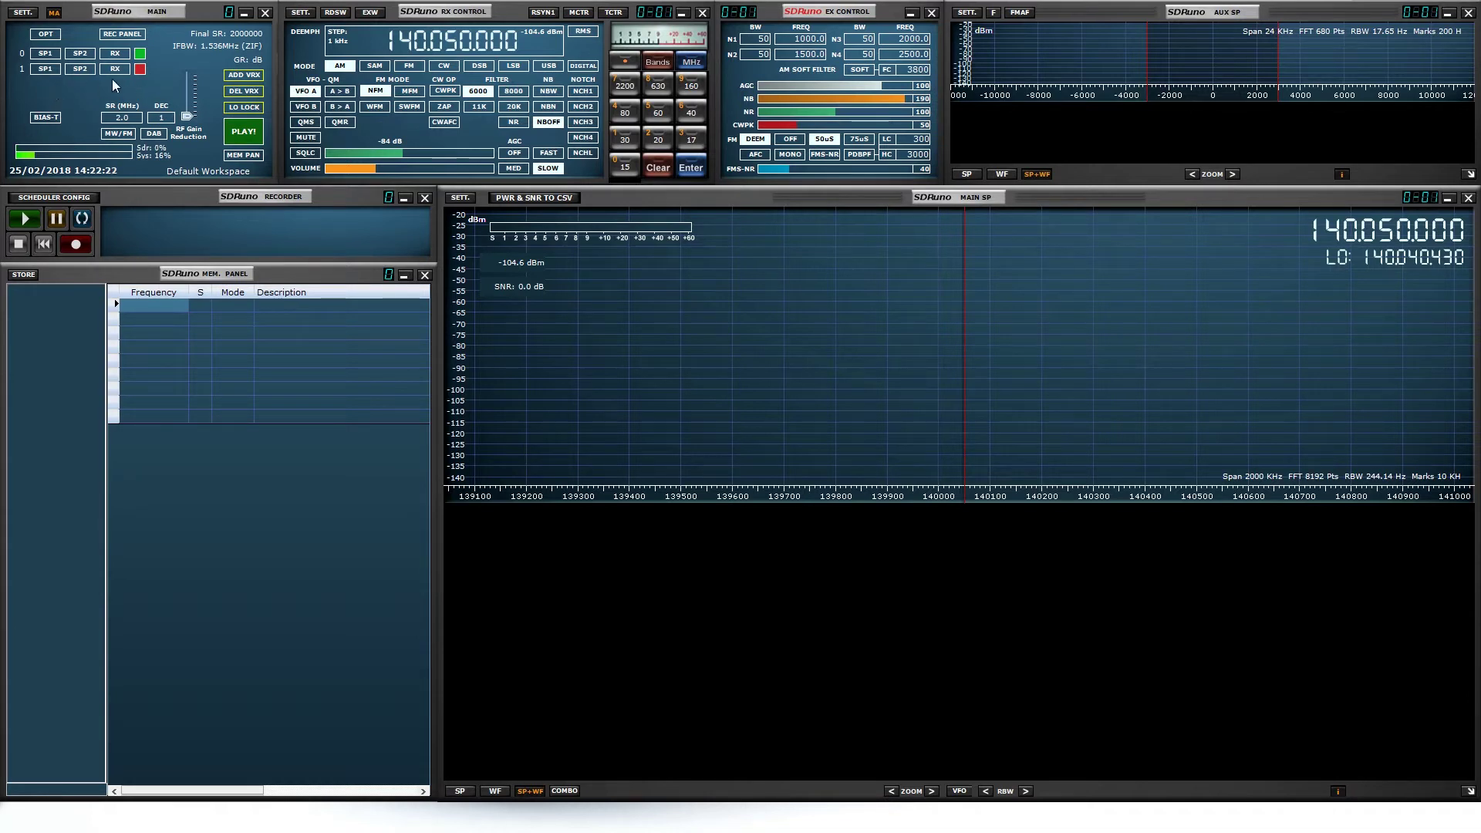
pyautogui.click(696, 158)
pyautogui.click(141, 68)
# - Go through the second receiver's control panels and move its AUX SP window partly over the EX Control panel
pyautogui.click(396, 58)
pyautogui.click(792, 124)
pyautogui.moveTo(1342, 198)
pyautogui.mouseDown()
pyautogui.moveTo(1341, 215)
pyautogui.moveTo(1339, 197)
pyautogui.mouseUp()
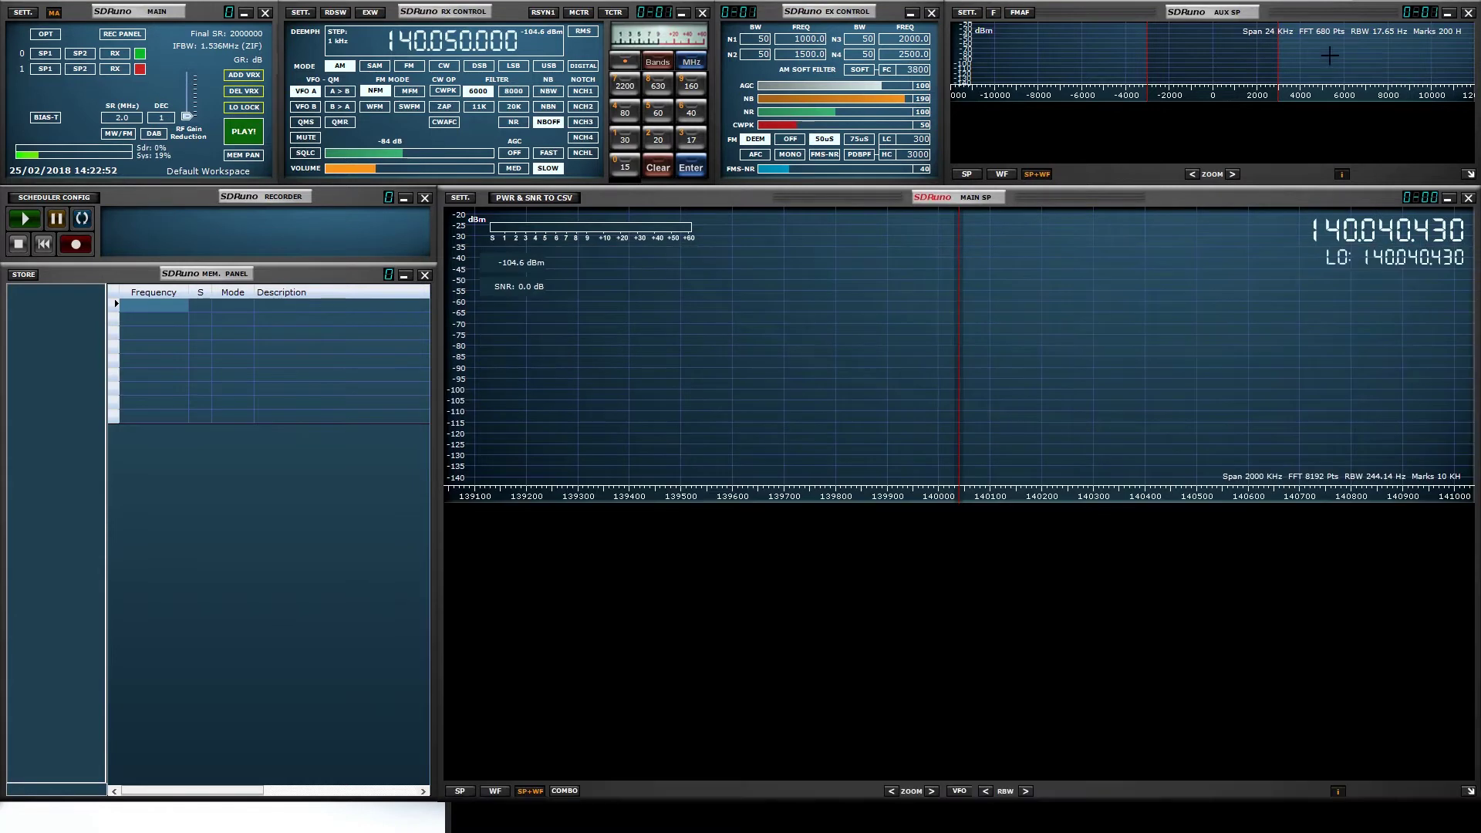
pyautogui.moveTo(1316, 20); pyautogui.dragTo(1260, 37)
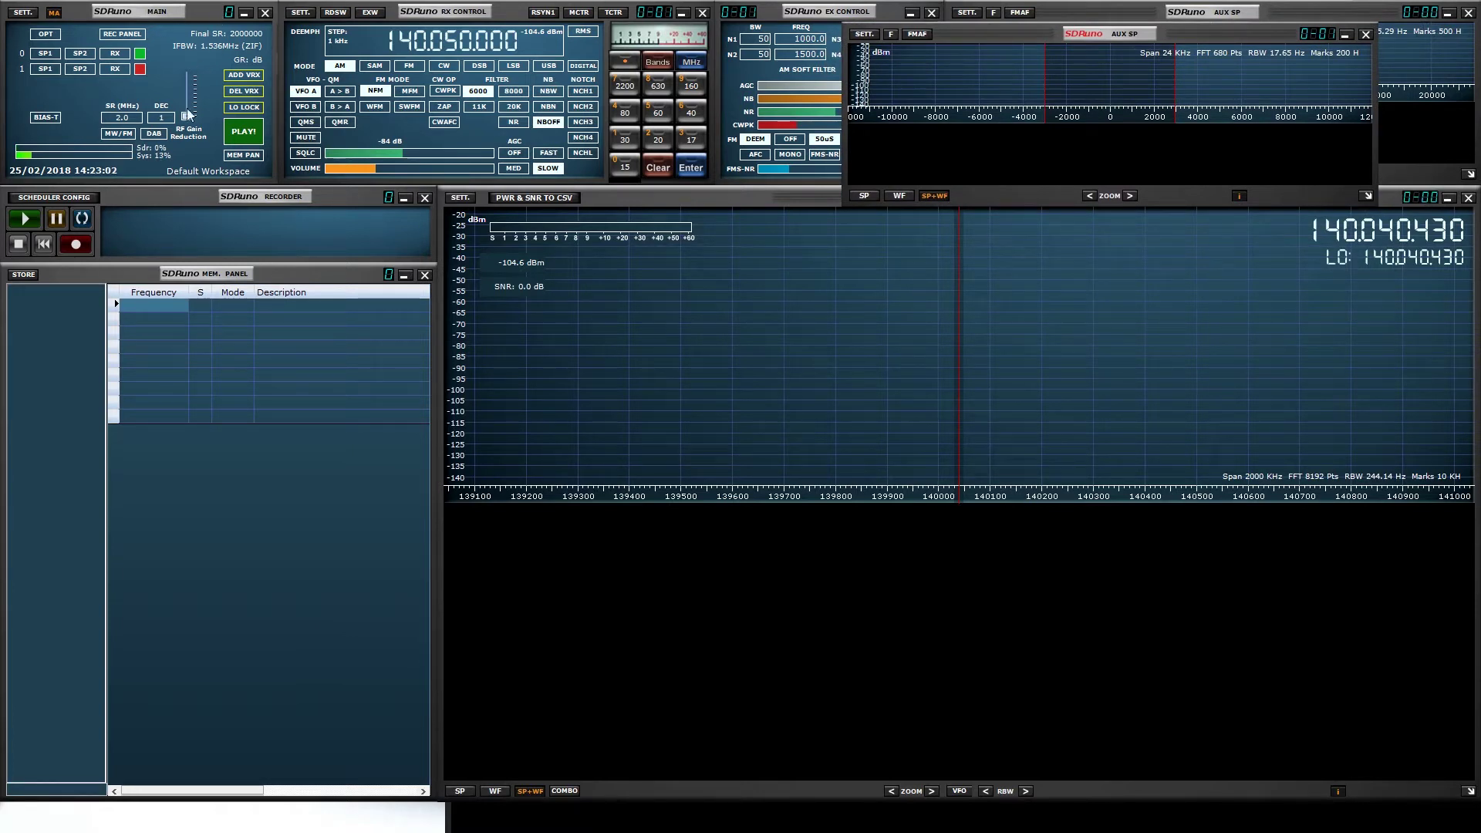
# - Delete the second virtual receiver
pyautogui.click(161, 15)
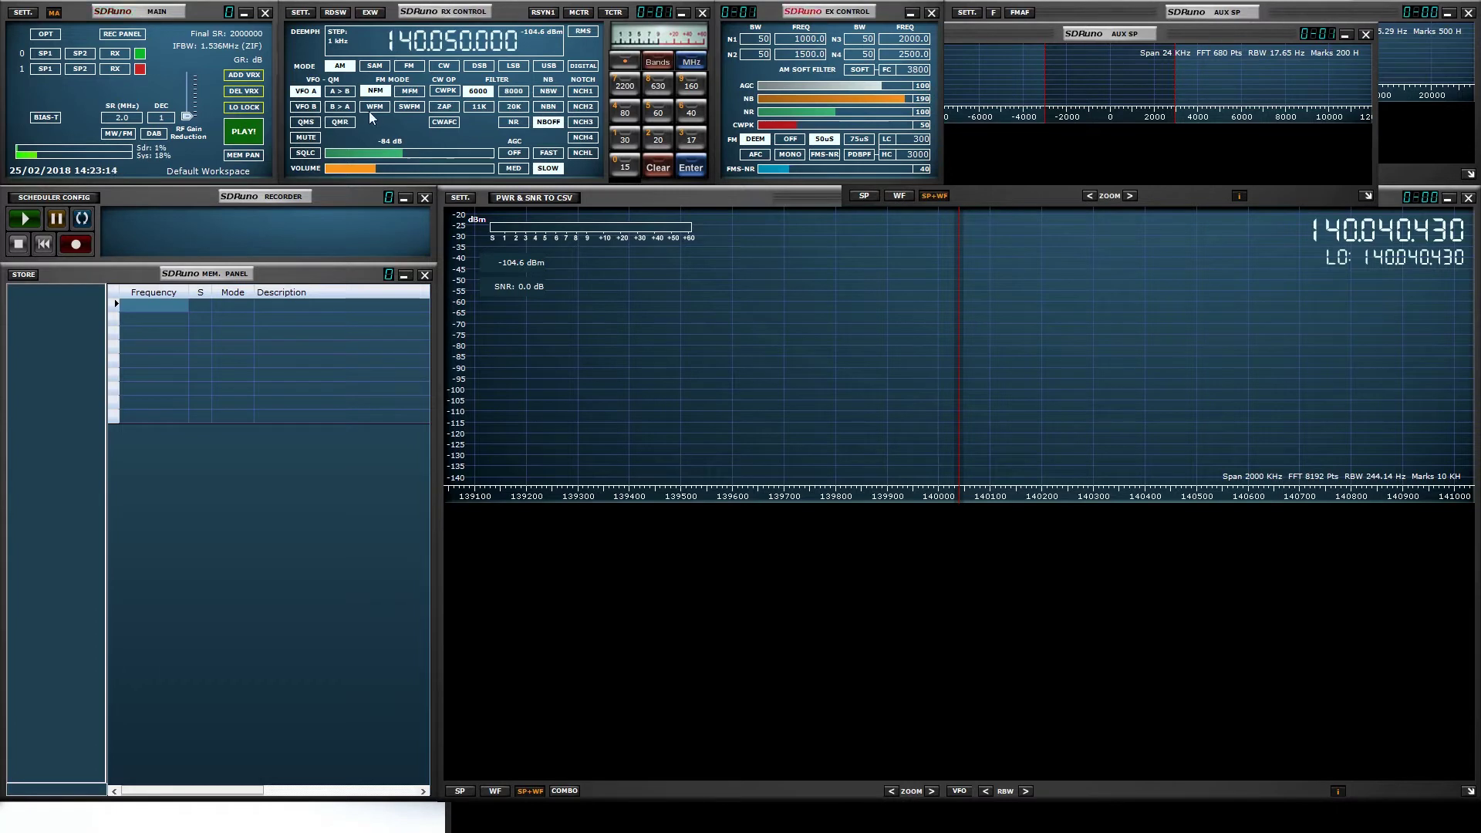
pyautogui.click(243, 90)
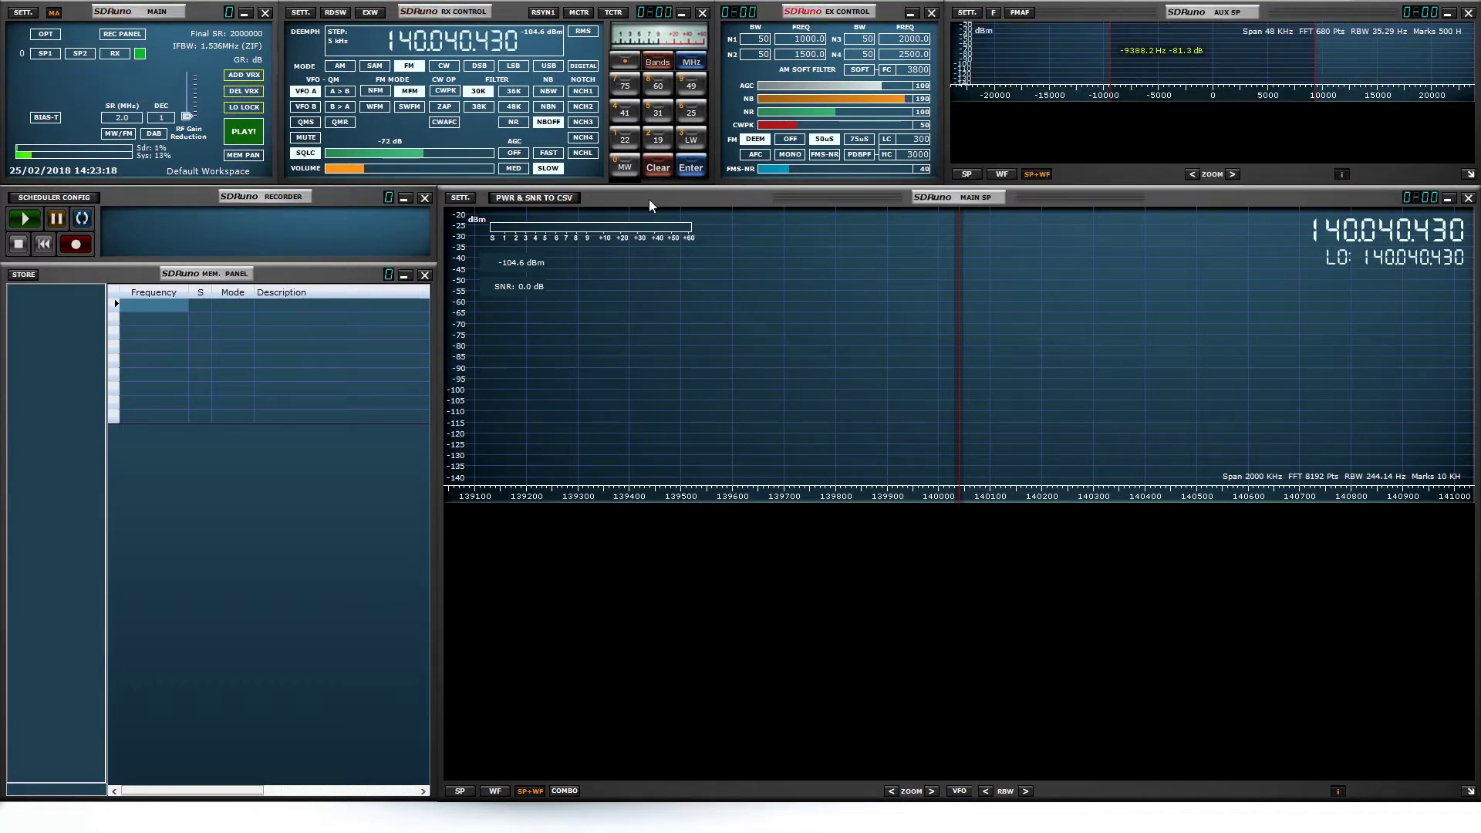
# - Set the sample rate to 10 MHz, and start and stop reception to view the wider spectrum
pyautogui.click(54, 13)
pyautogui.click(52, 120)
pyautogui.click(119, 122)
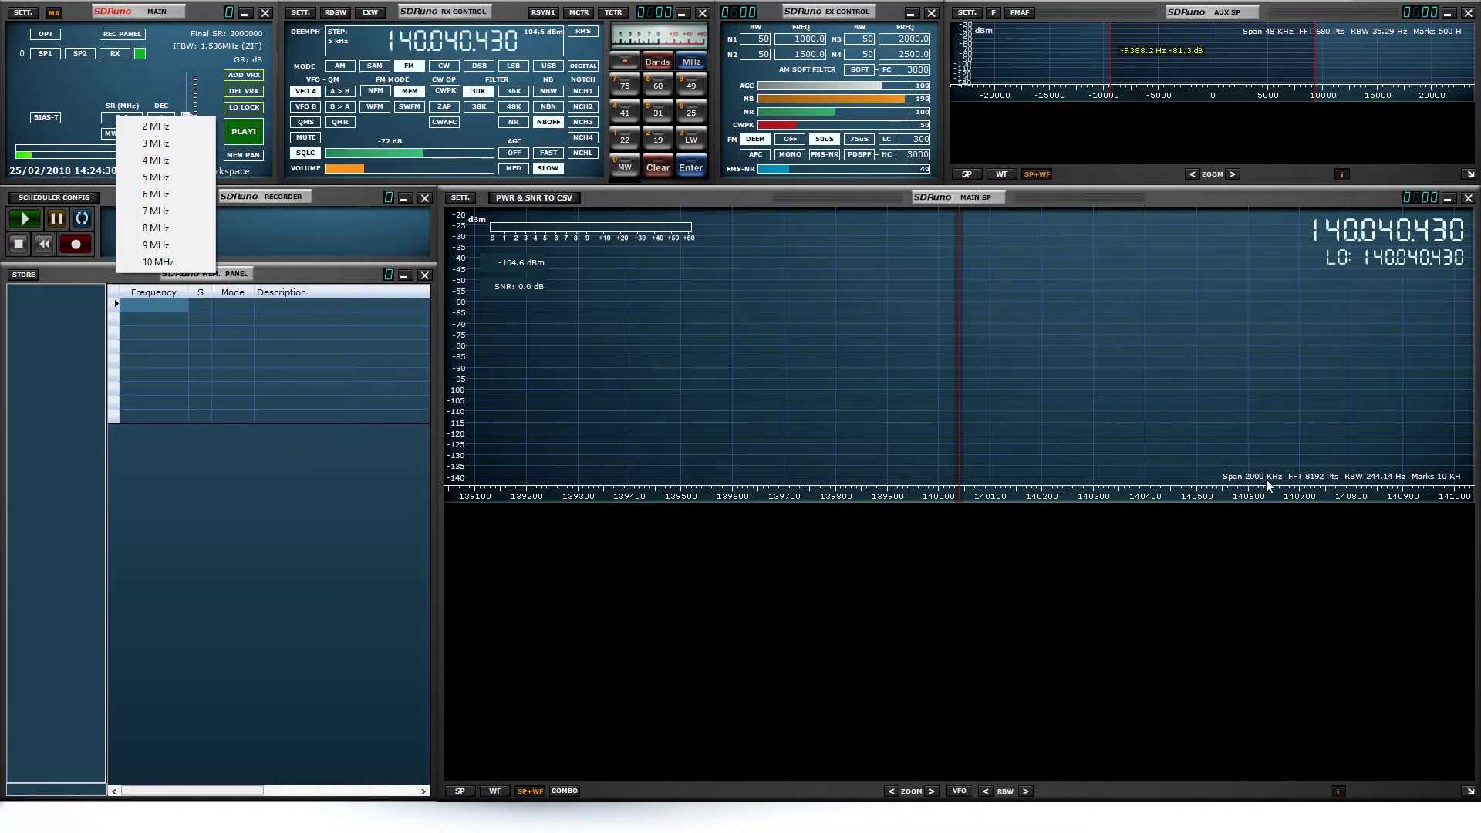
pyautogui.click(155, 261)
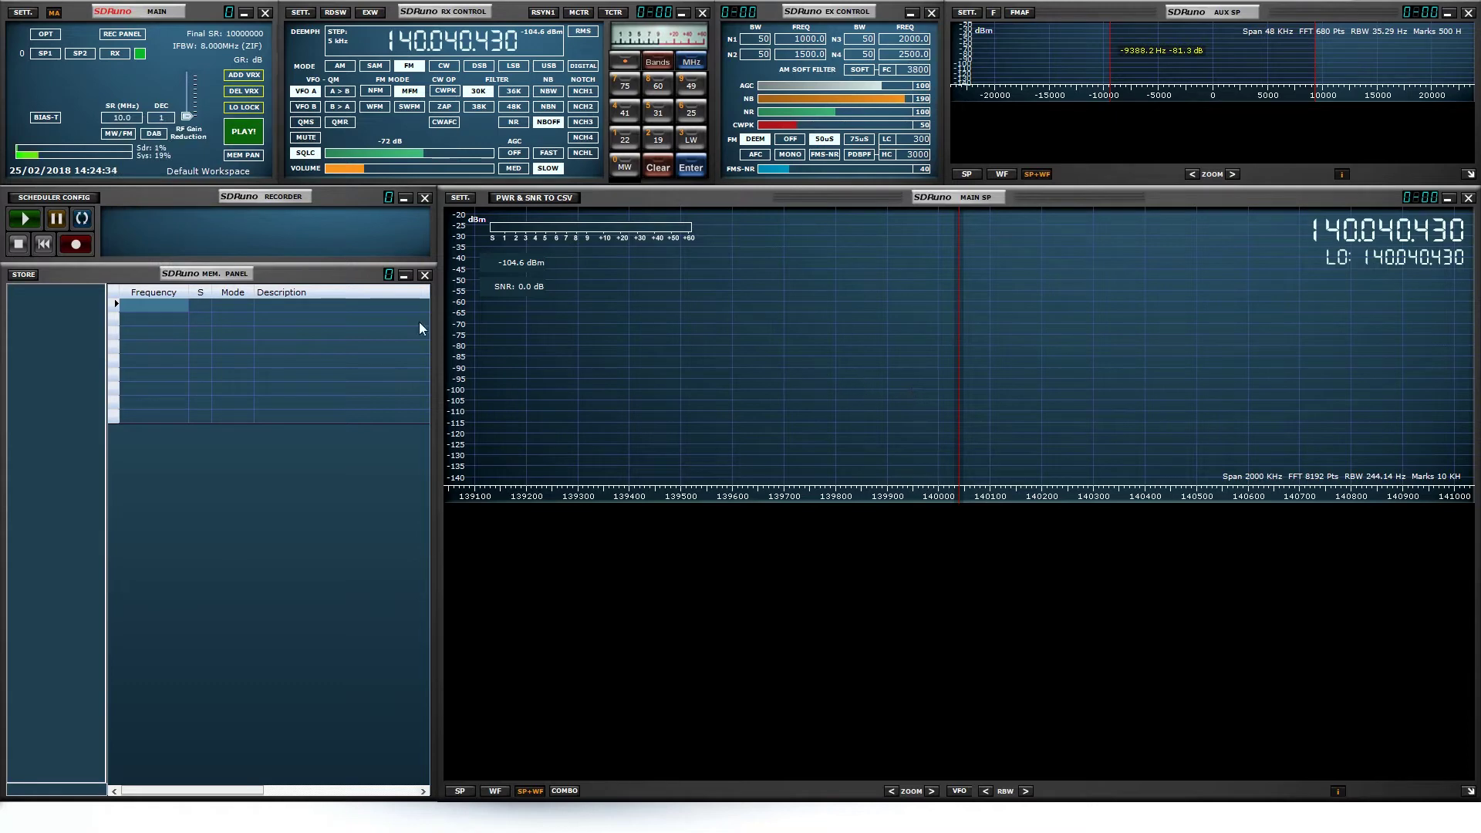
pyautogui.click(232, 134)
pyautogui.click(233, 131)
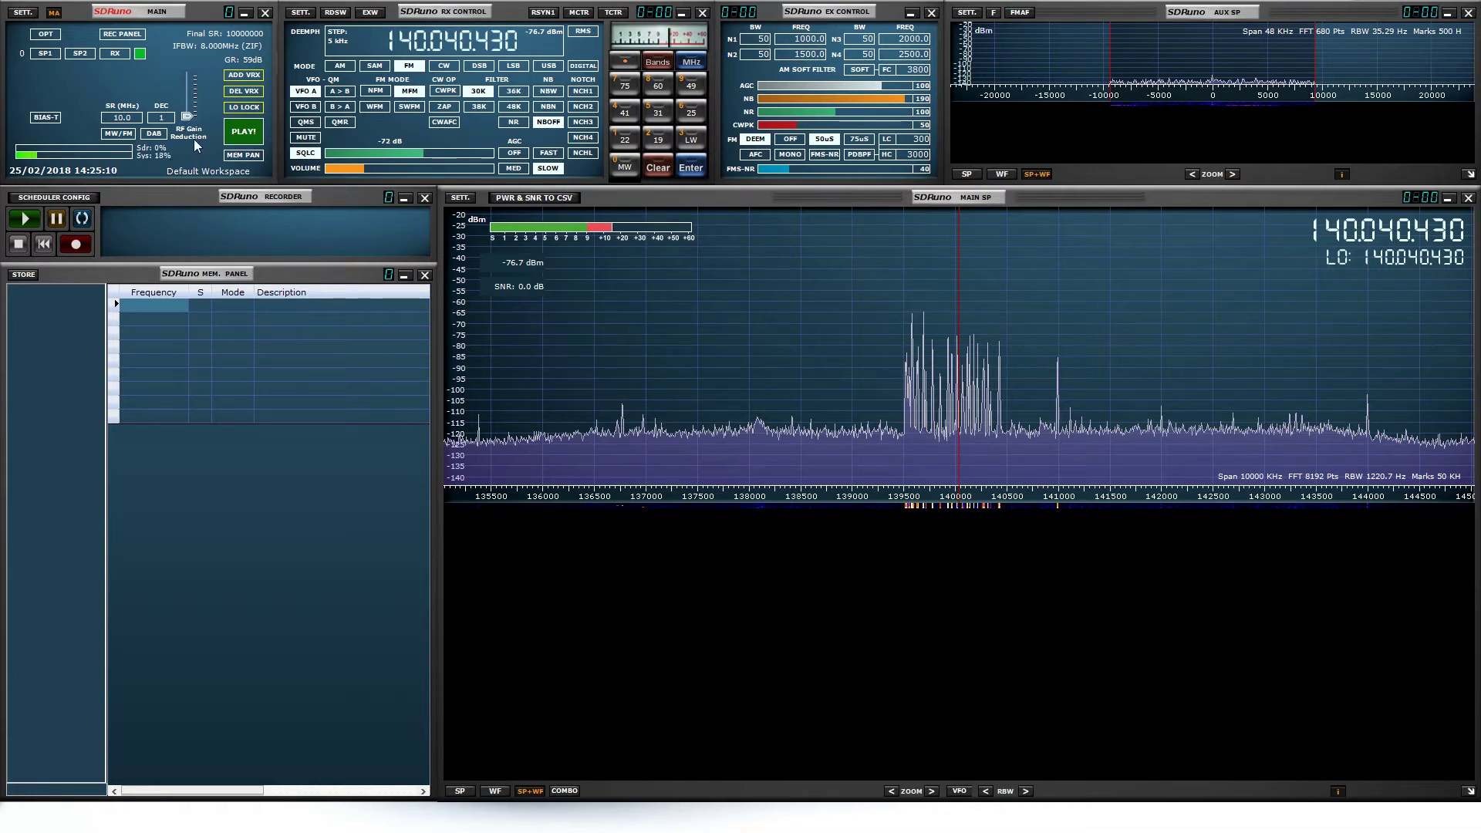
# - Set the sample rate to 2.0 MHz, and start and stop reception to view the narrower spectrum
pyautogui.click(140, 121)
pyautogui.click(169, 128)
pyautogui.click(167, 119)
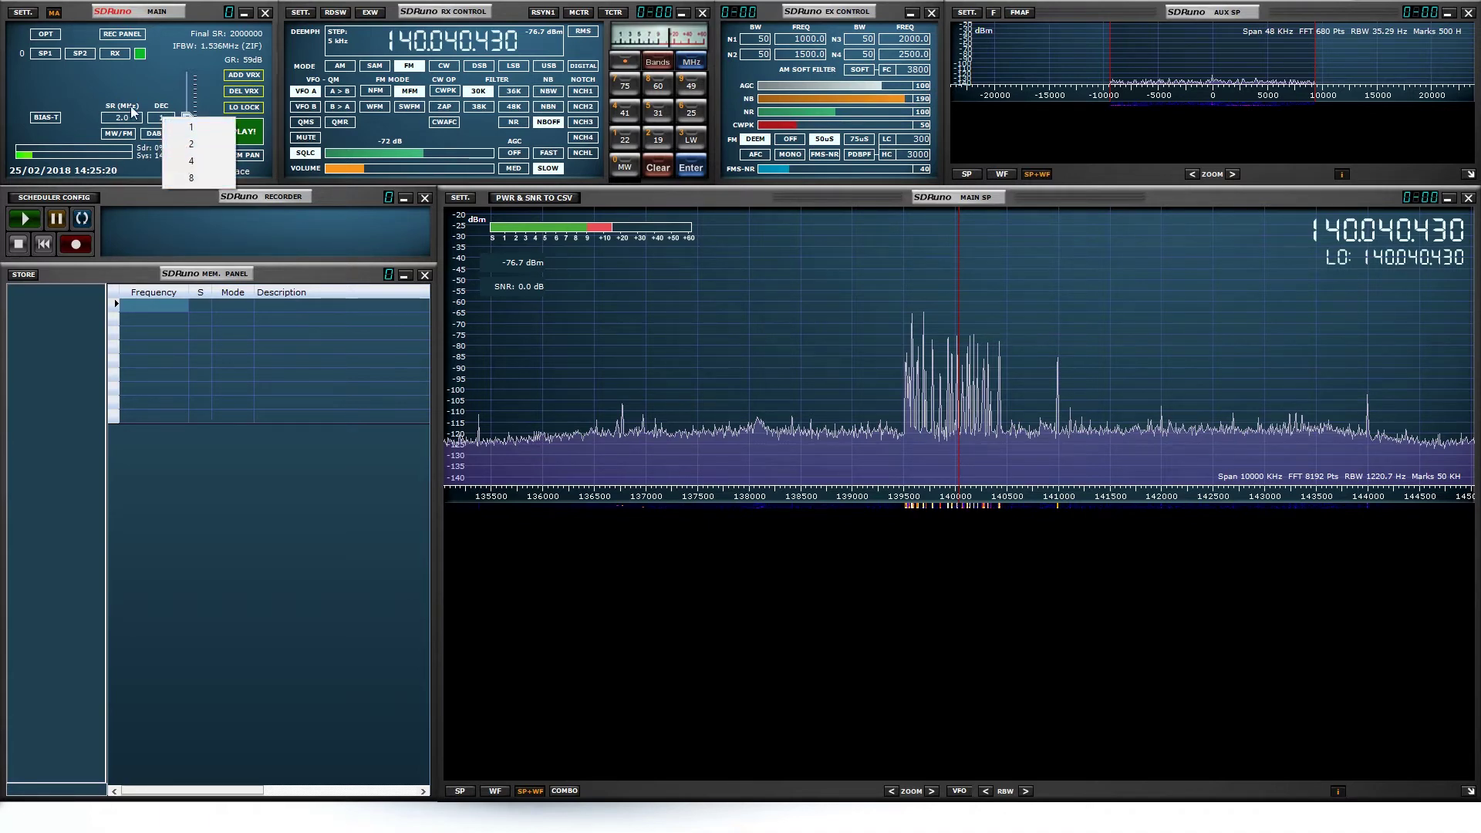
pyautogui.click(145, 78)
pyautogui.click(241, 133)
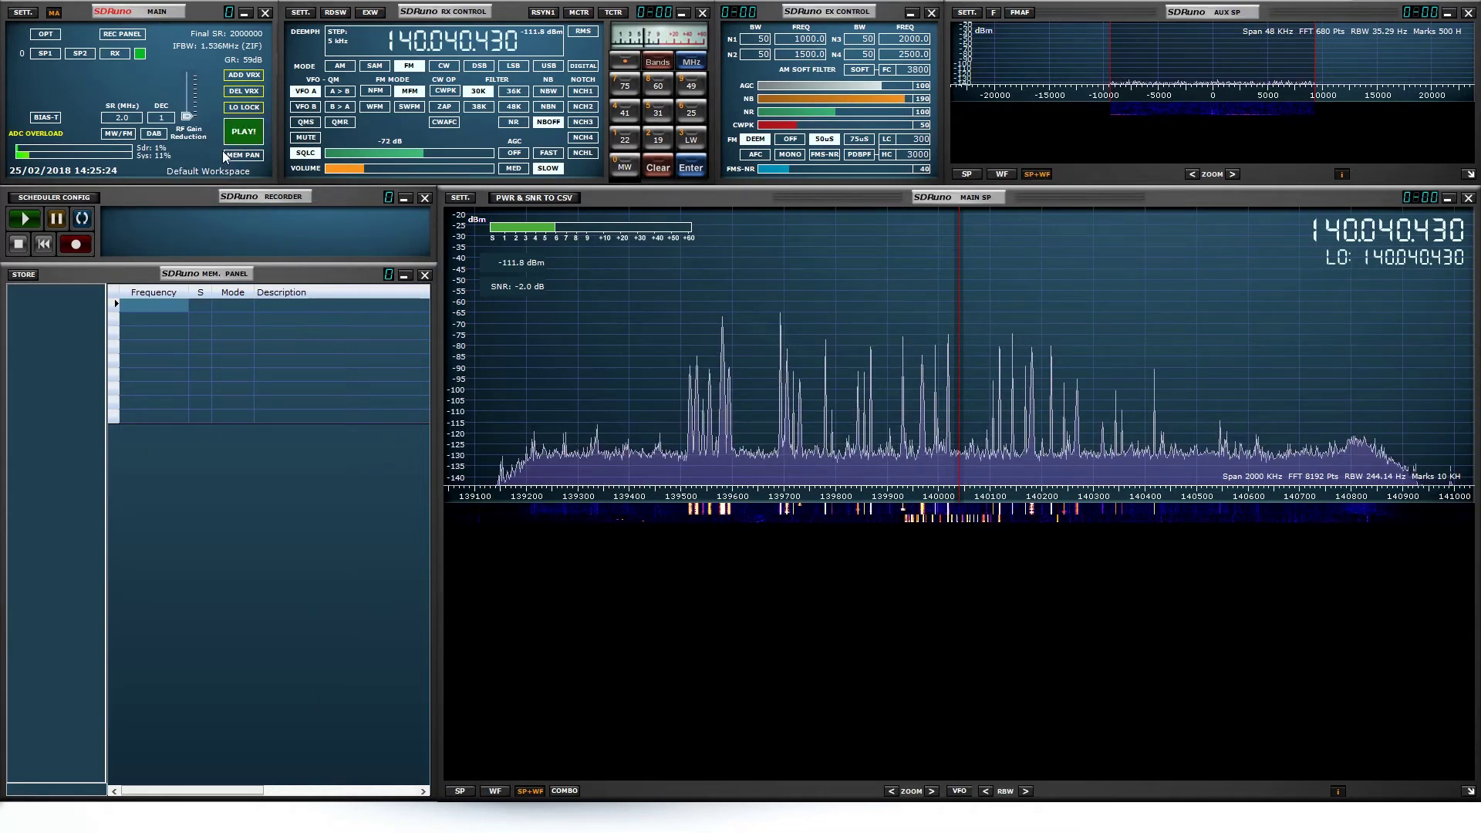
# - Set the decimation to 8, and start and stop reception to view the reduced span
pyautogui.click(162, 118)
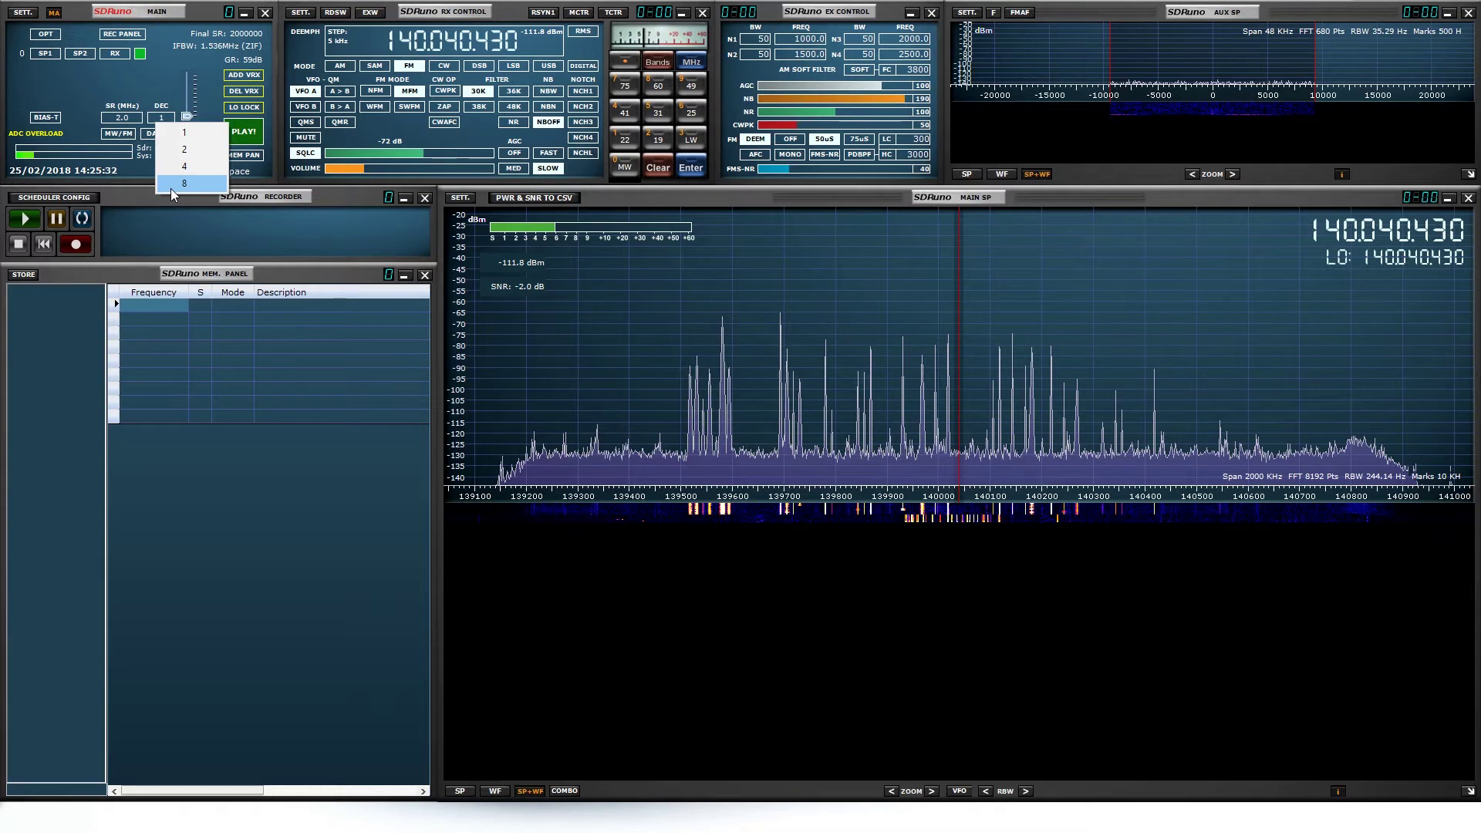
pyautogui.click(182, 186)
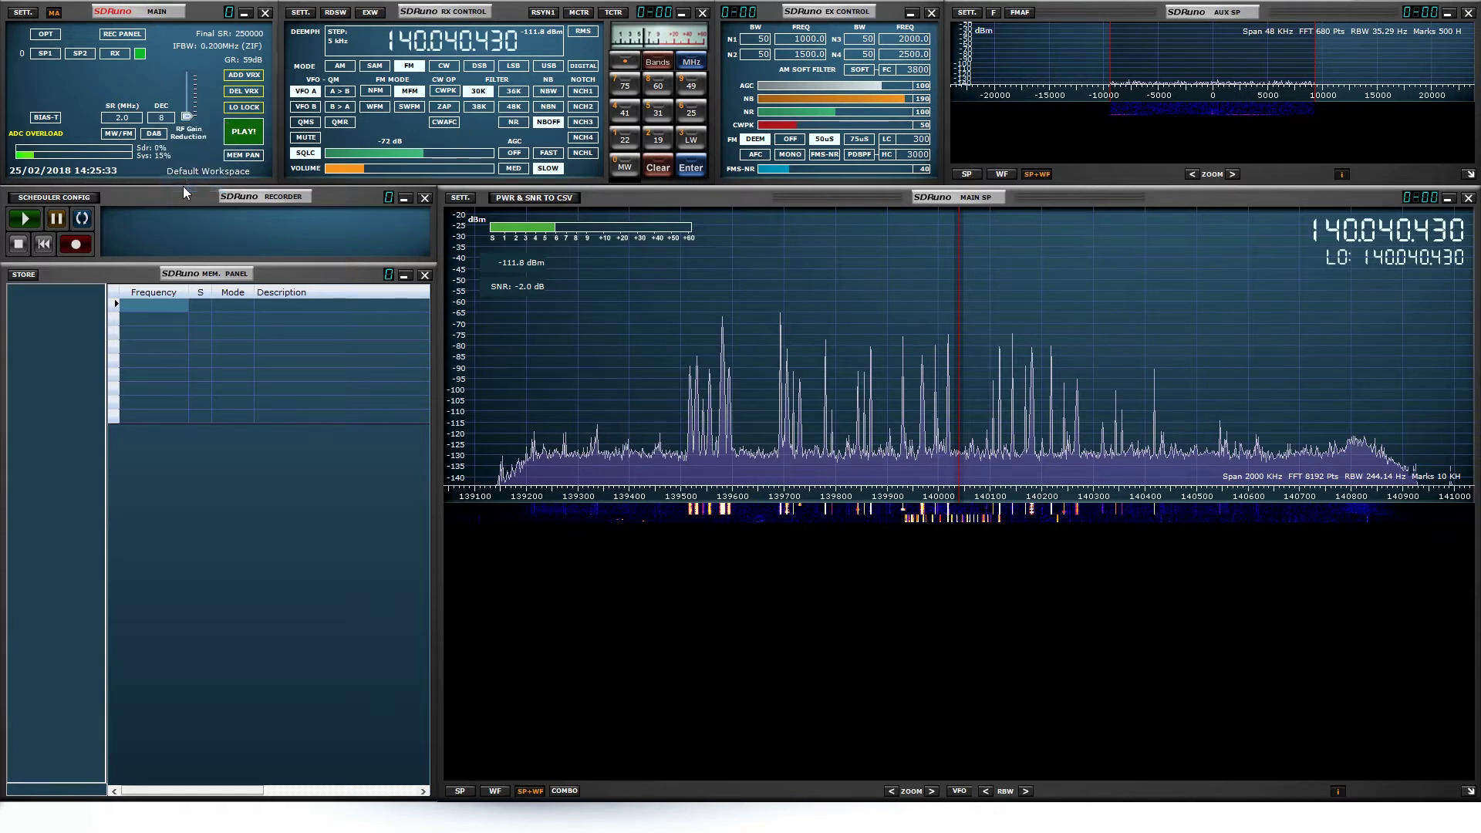
pyautogui.click(236, 137)
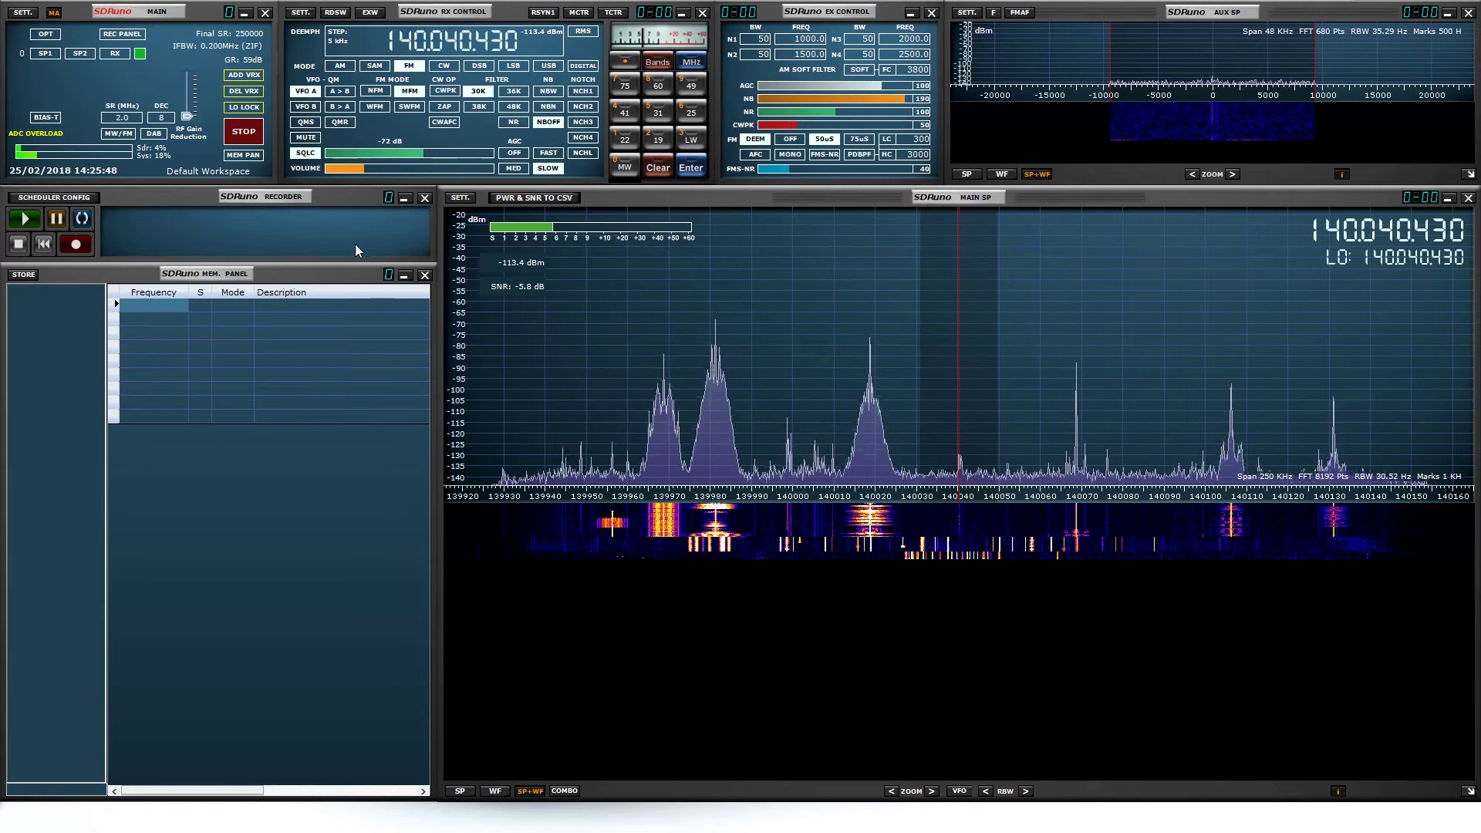
pyautogui.click(258, 142)
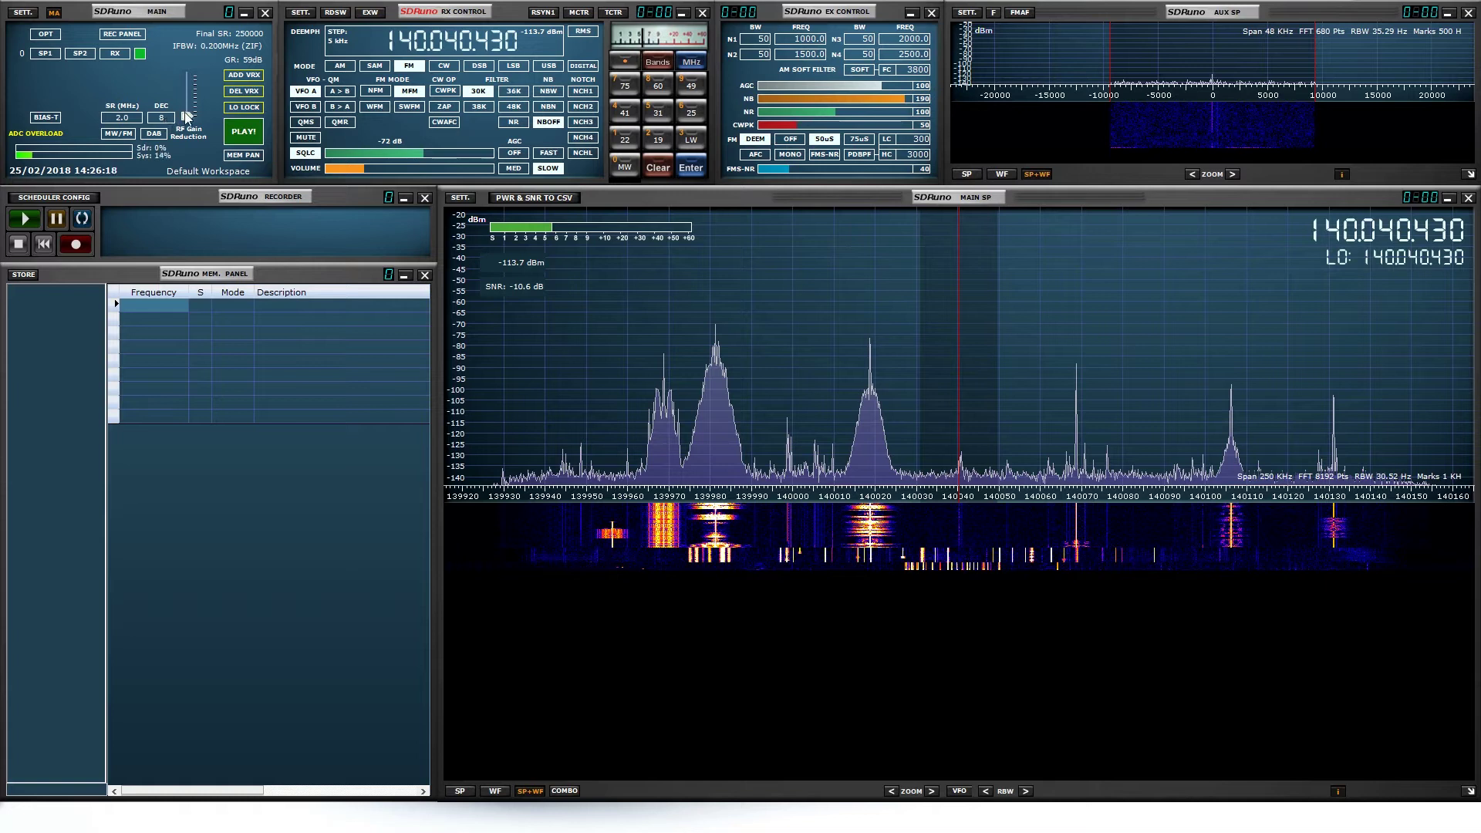
# - Lower the audio volume and start reception again
pyautogui.moveTo(186, 117)
pyautogui.mouseDown()
pyautogui.moveTo(193, 92)
pyautogui.moveTo(193, 122)
pyautogui.mouseUp()
pyautogui.click(332, 169)
pyautogui.click(235, 131)
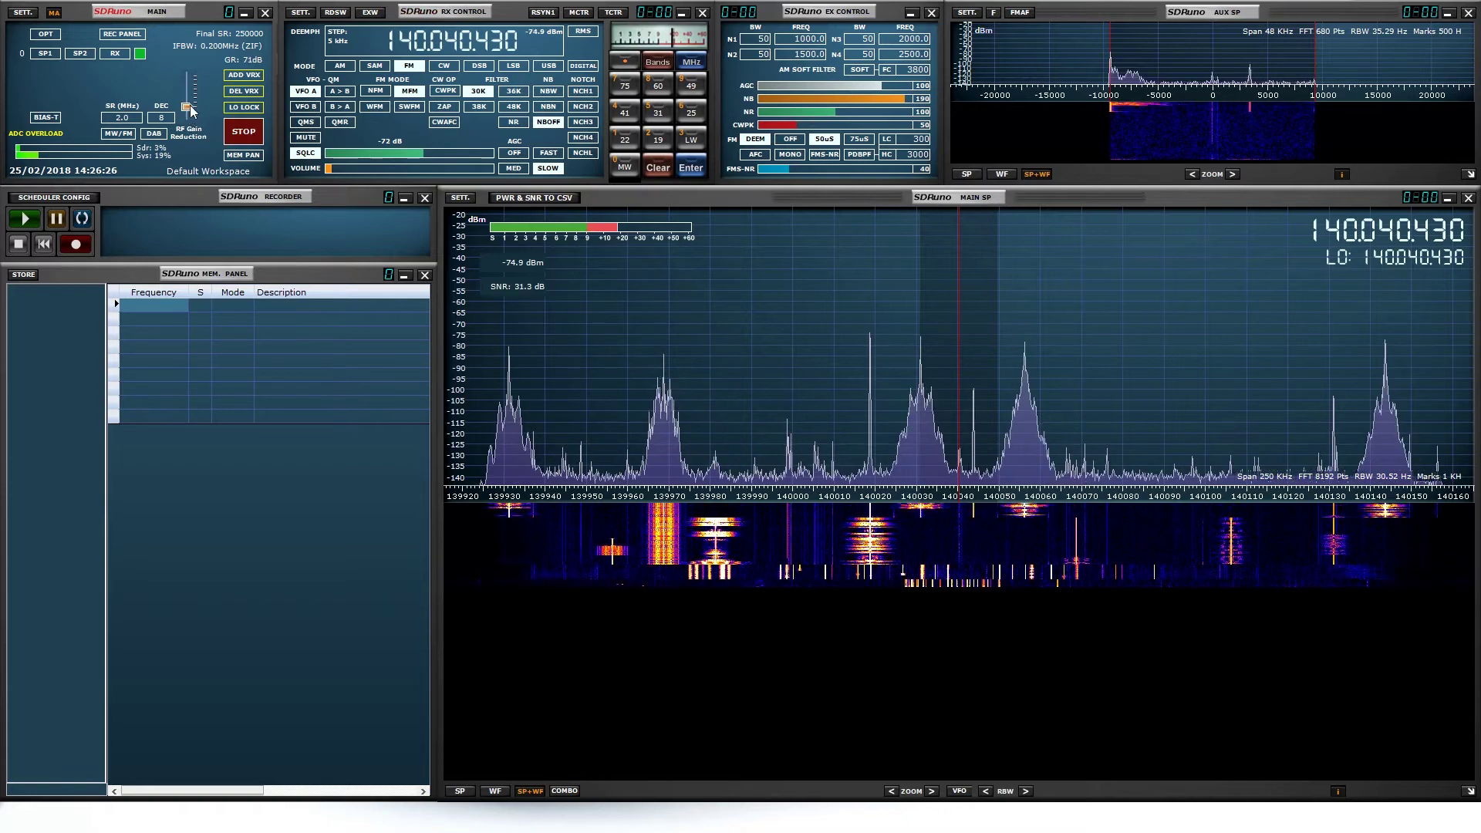
# - Raise the RF gain reduction to 82 dB and return it to 59 dB
pyautogui.moveTo(189, 114); pyautogui.dragTo(195, 82)
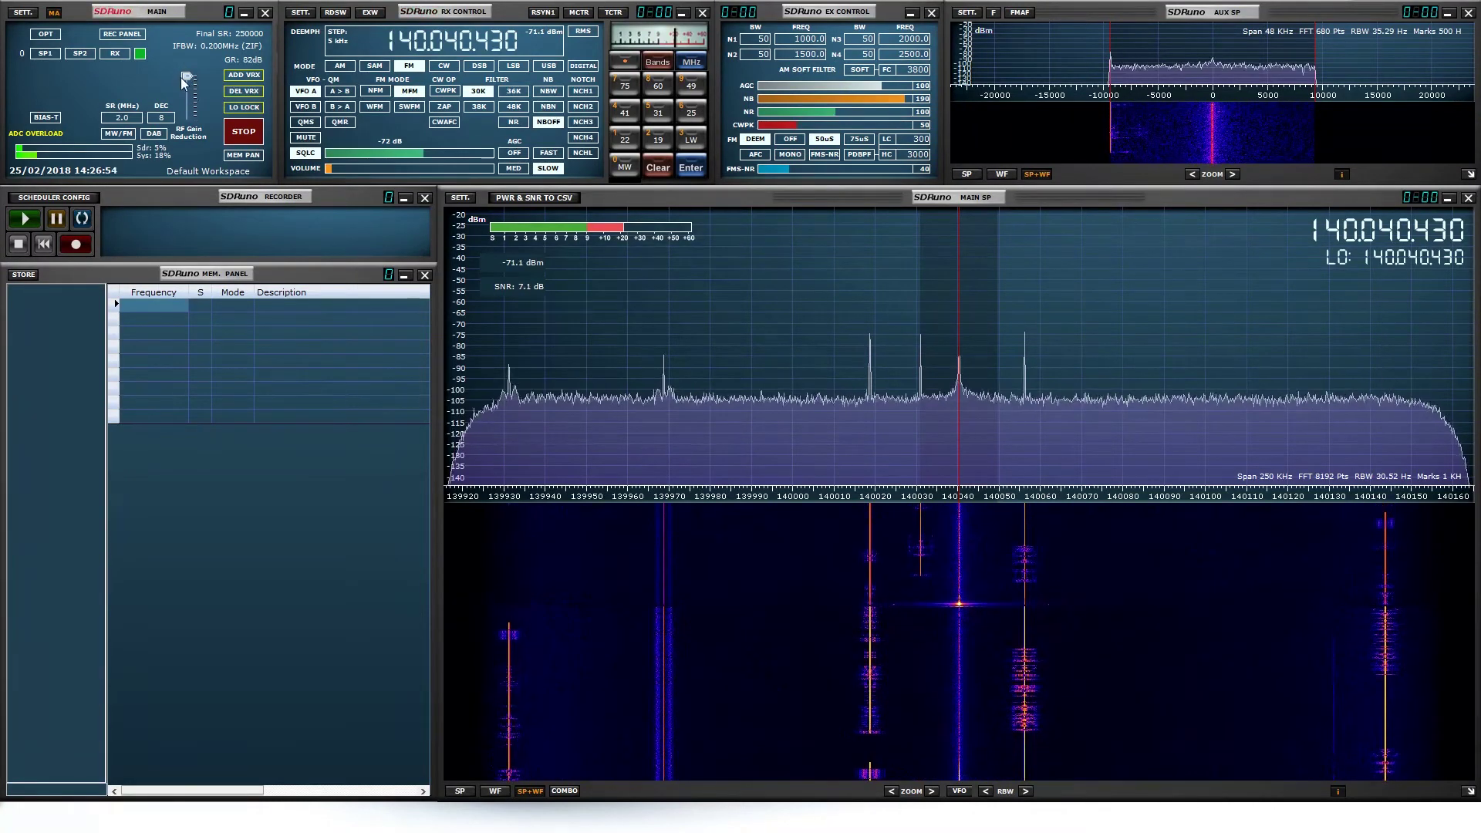
pyautogui.moveTo(182, 78); pyautogui.dragTo(184, 117)
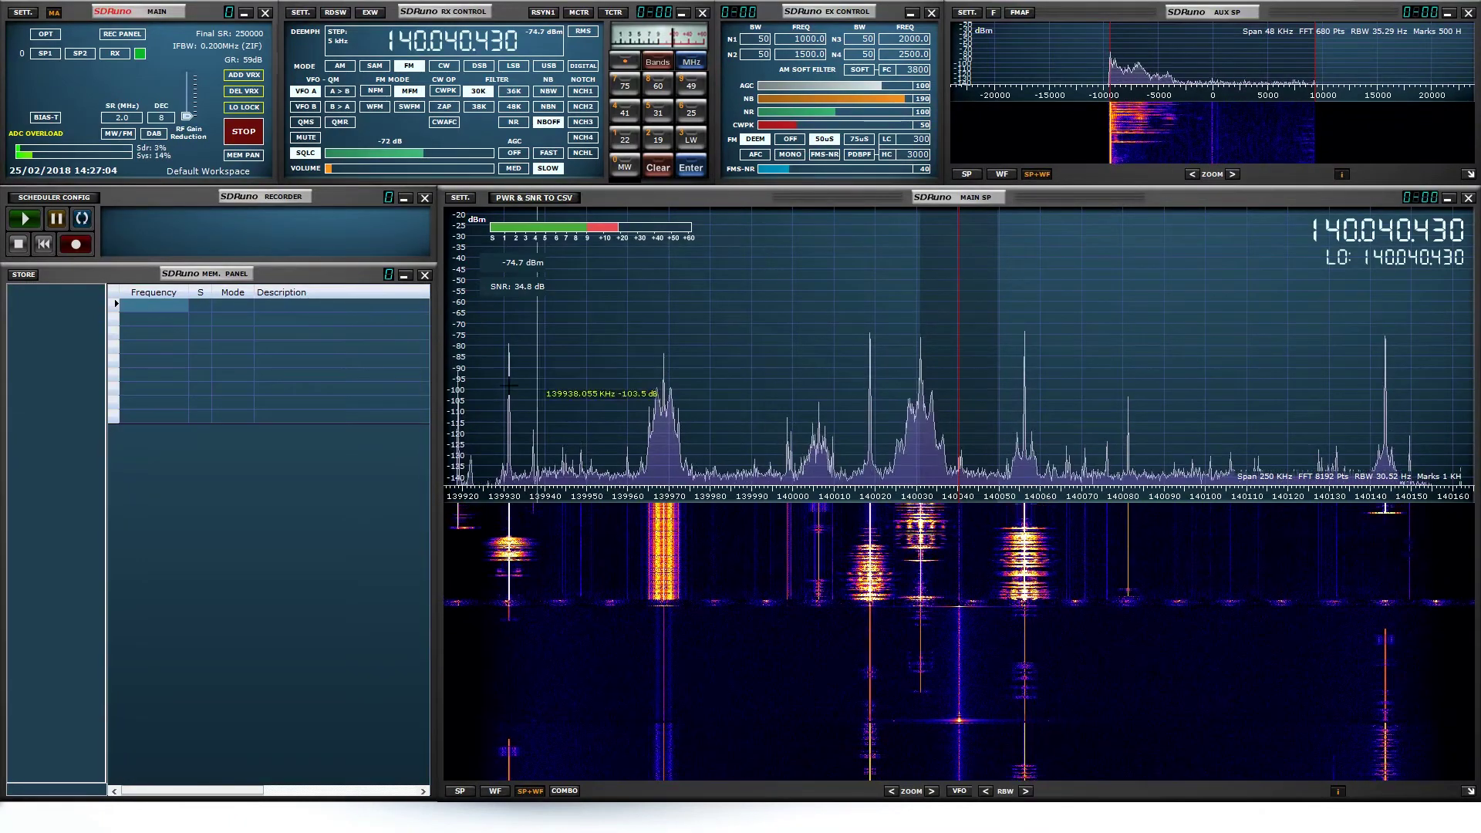
# - Set the decimation back to 1 while reception is running
pyautogui.click(172, 120)
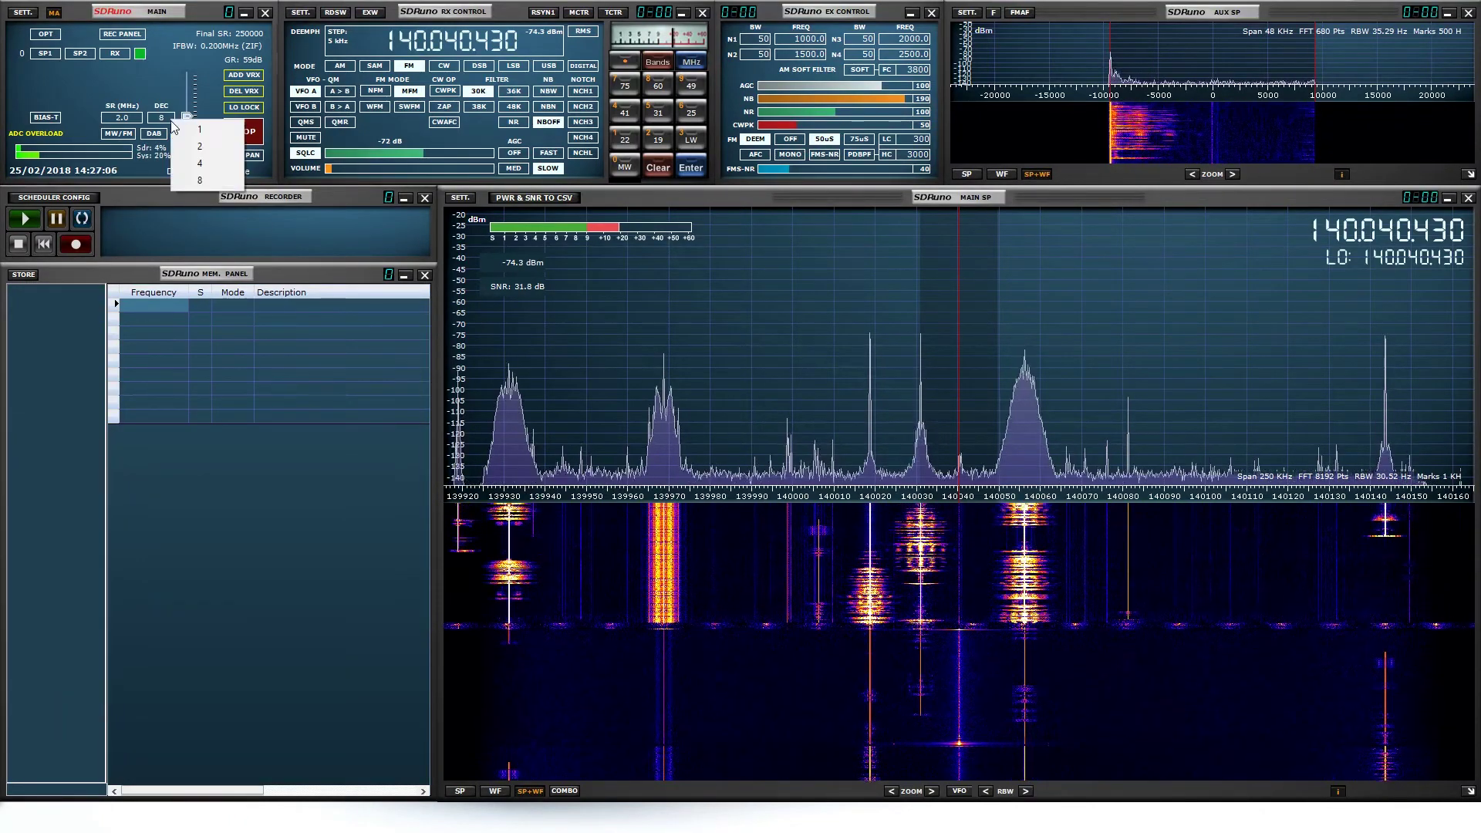
pyautogui.click(175, 129)
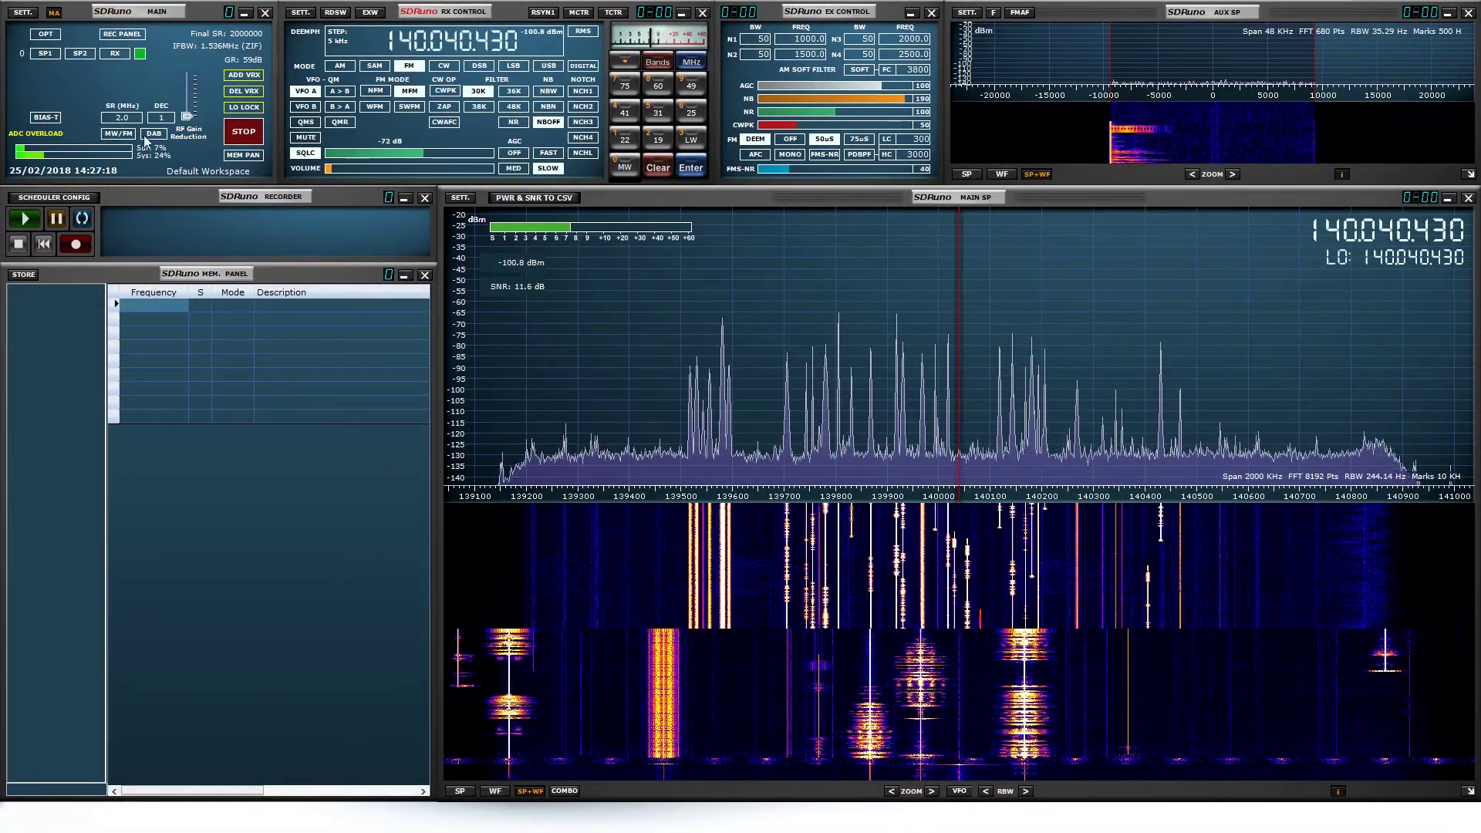
pyautogui.click(29, 219)
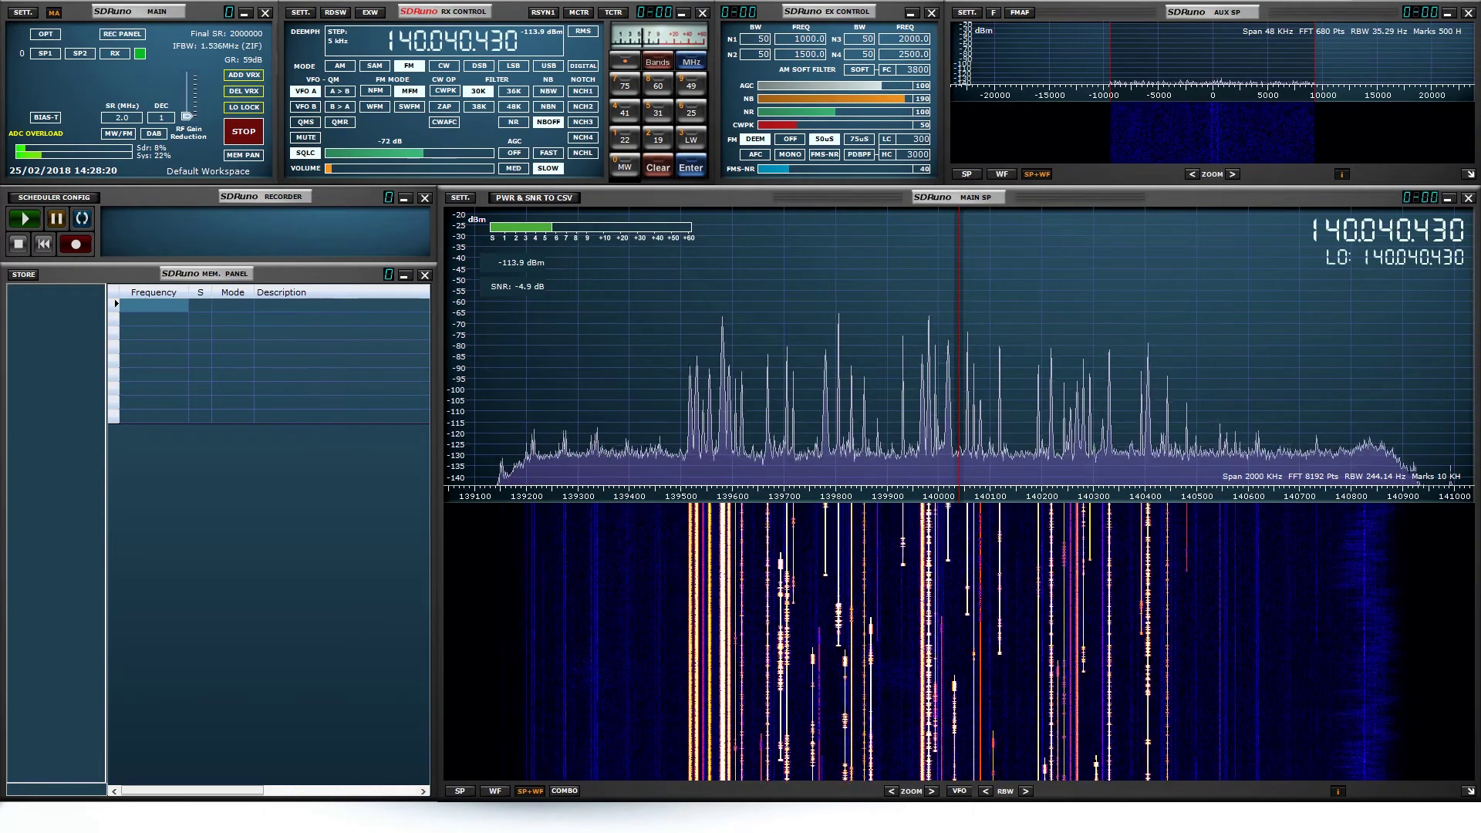
# - Zoom the main spectrum in and out, finishing at a 250 kHz span
pyautogui.click(931, 791)
pyautogui.click(931, 792)
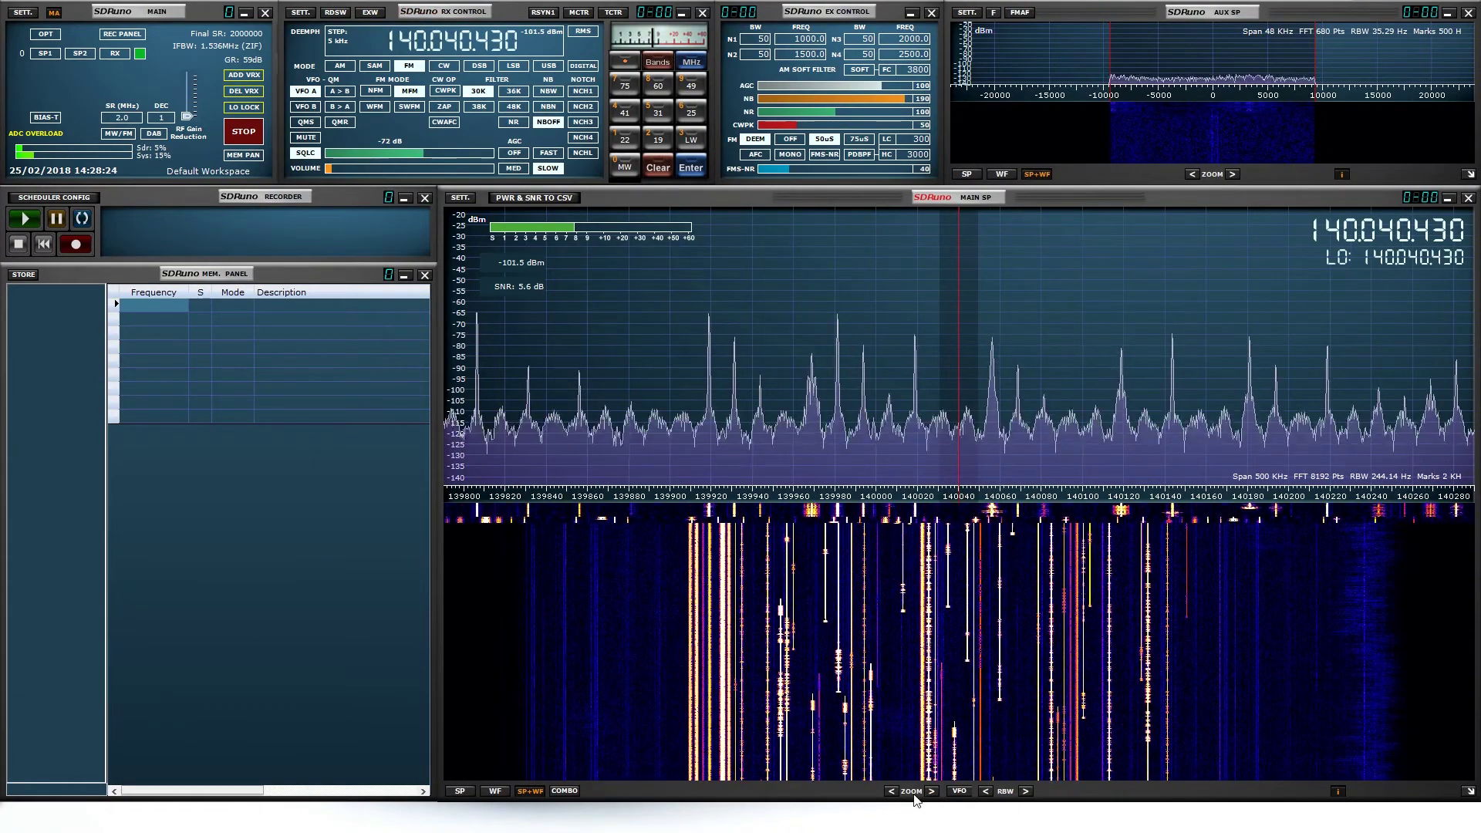
pyautogui.click(891, 791)
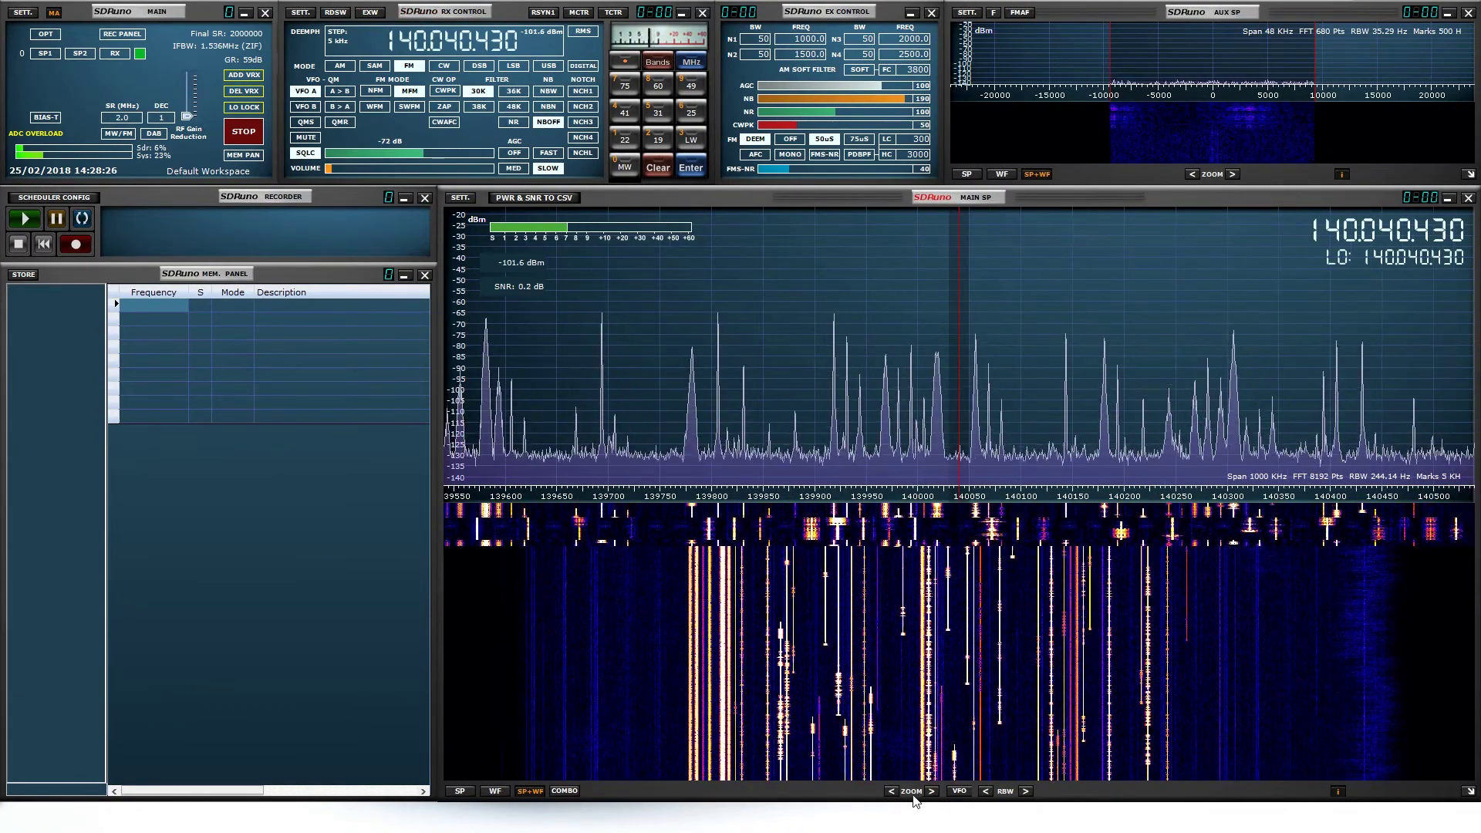
pyautogui.click(931, 792)
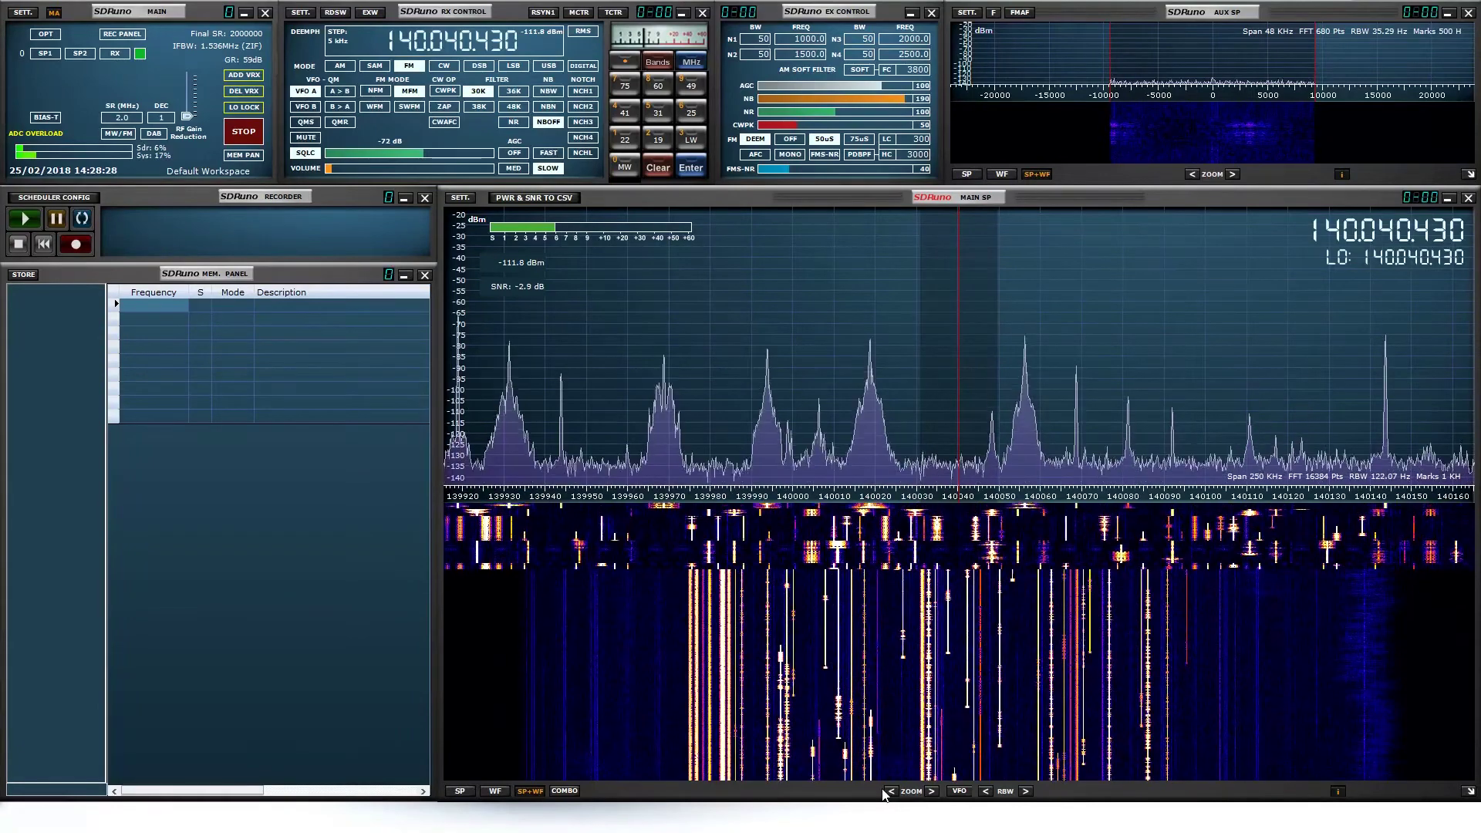
pyautogui.click(892, 792)
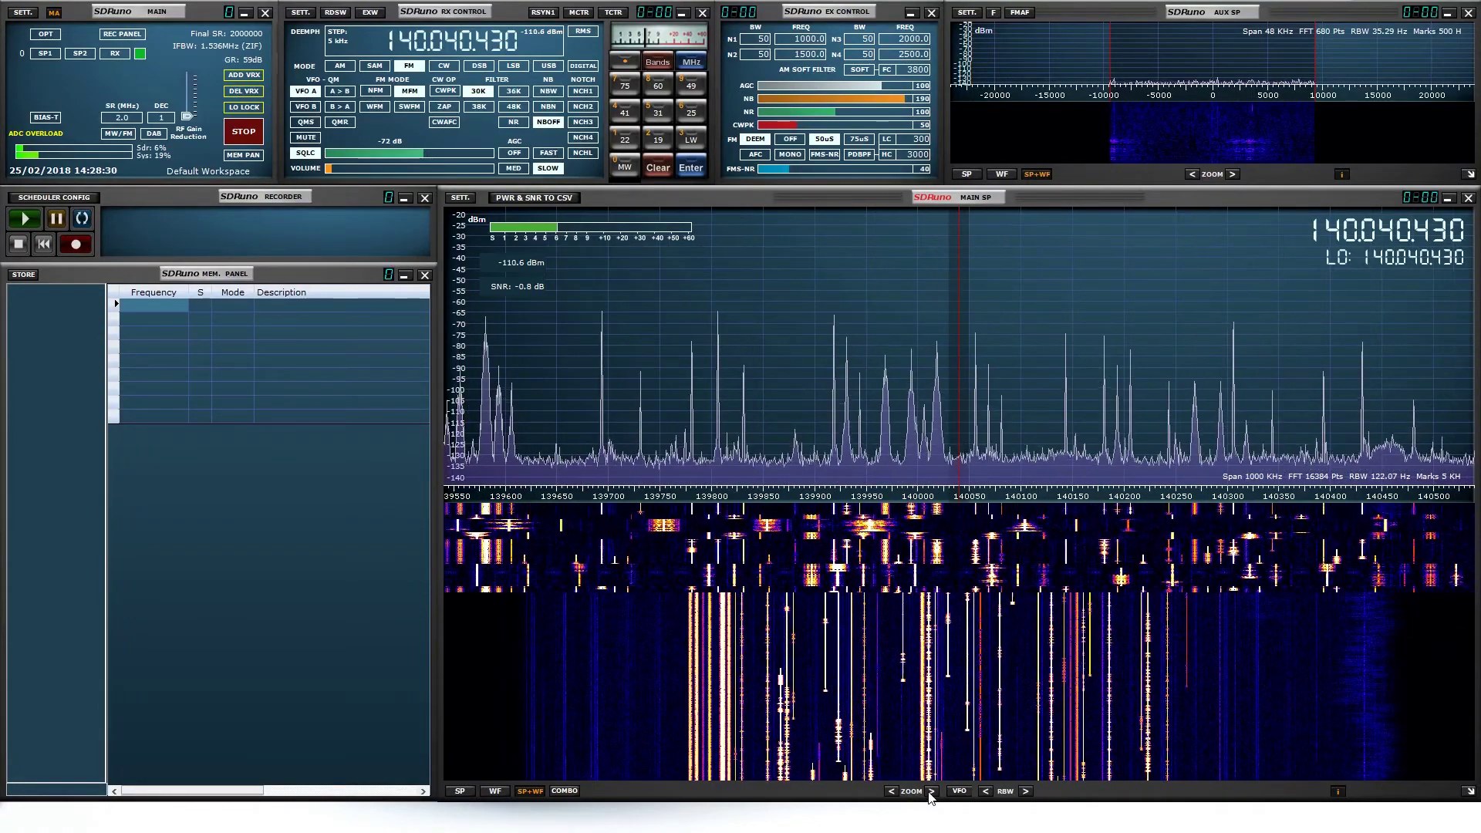
pyautogui.click(892, 792)
pyautogui.click(891, 791)
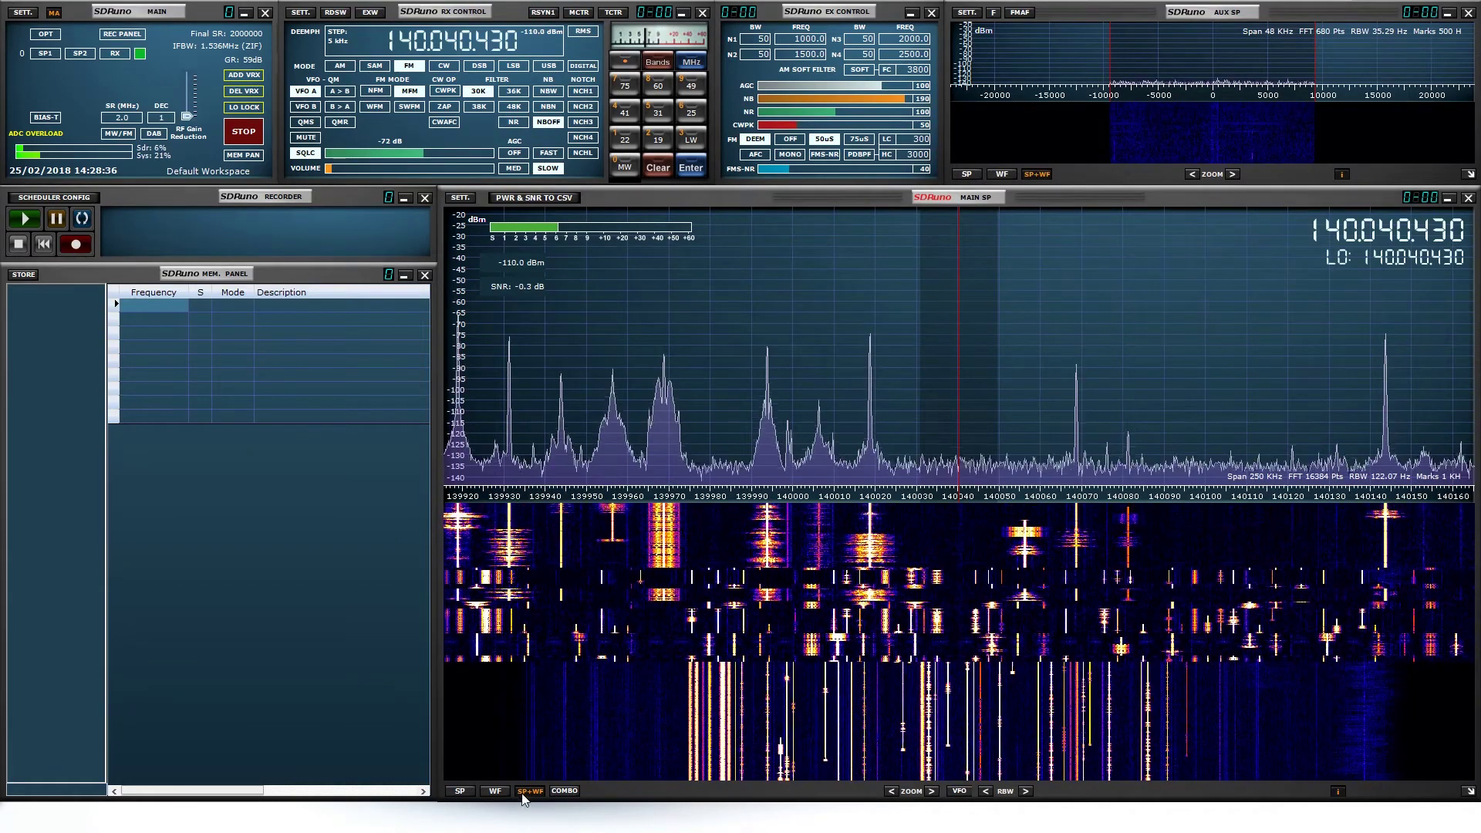
# - Compare the main display's combo, waterfall-only and spectrum-only views, and return it to spectrum plus waterfall
pyautogui.click(560, 793)
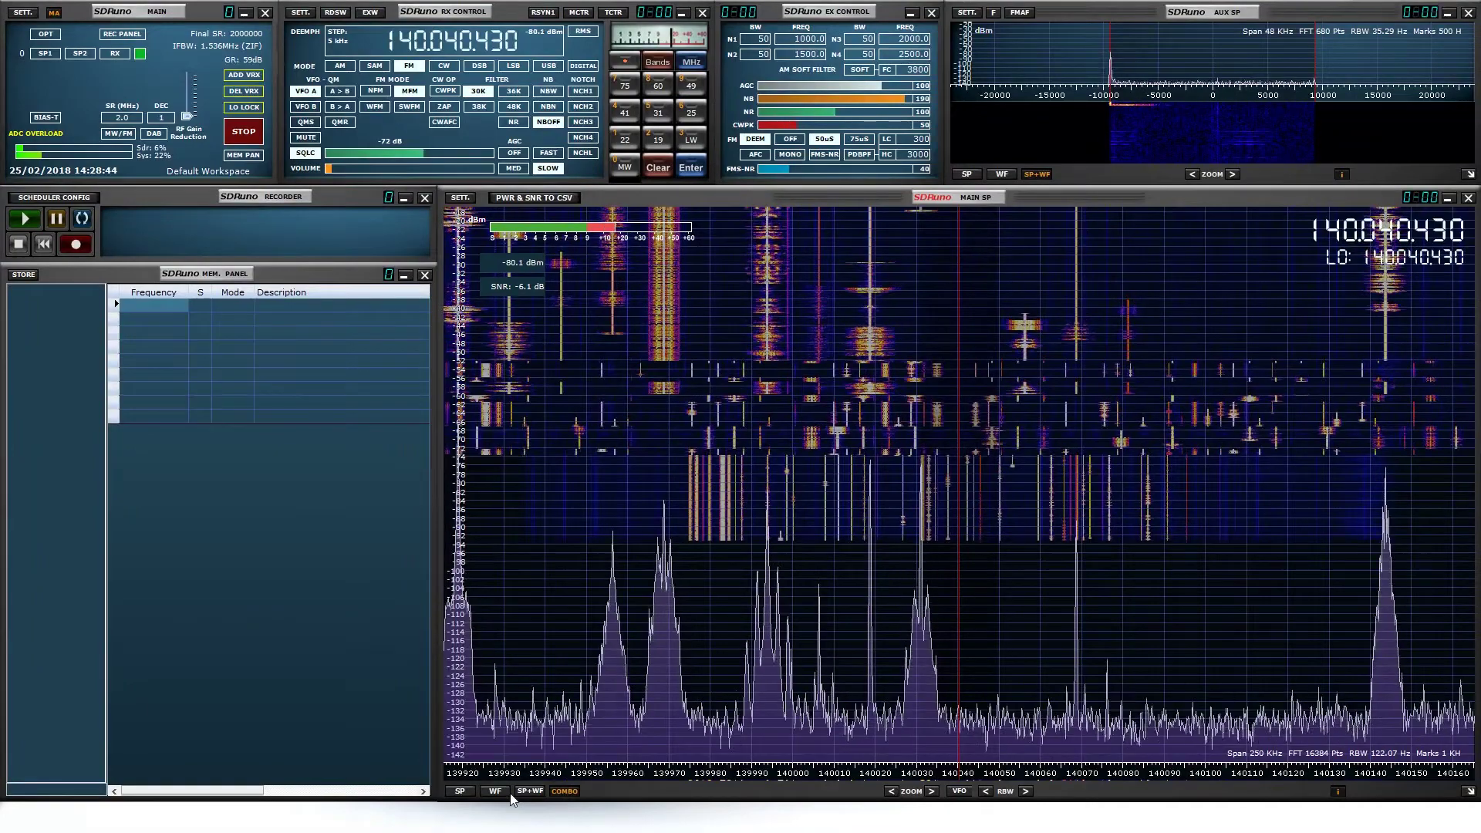
pyautogui.click(524, 792)
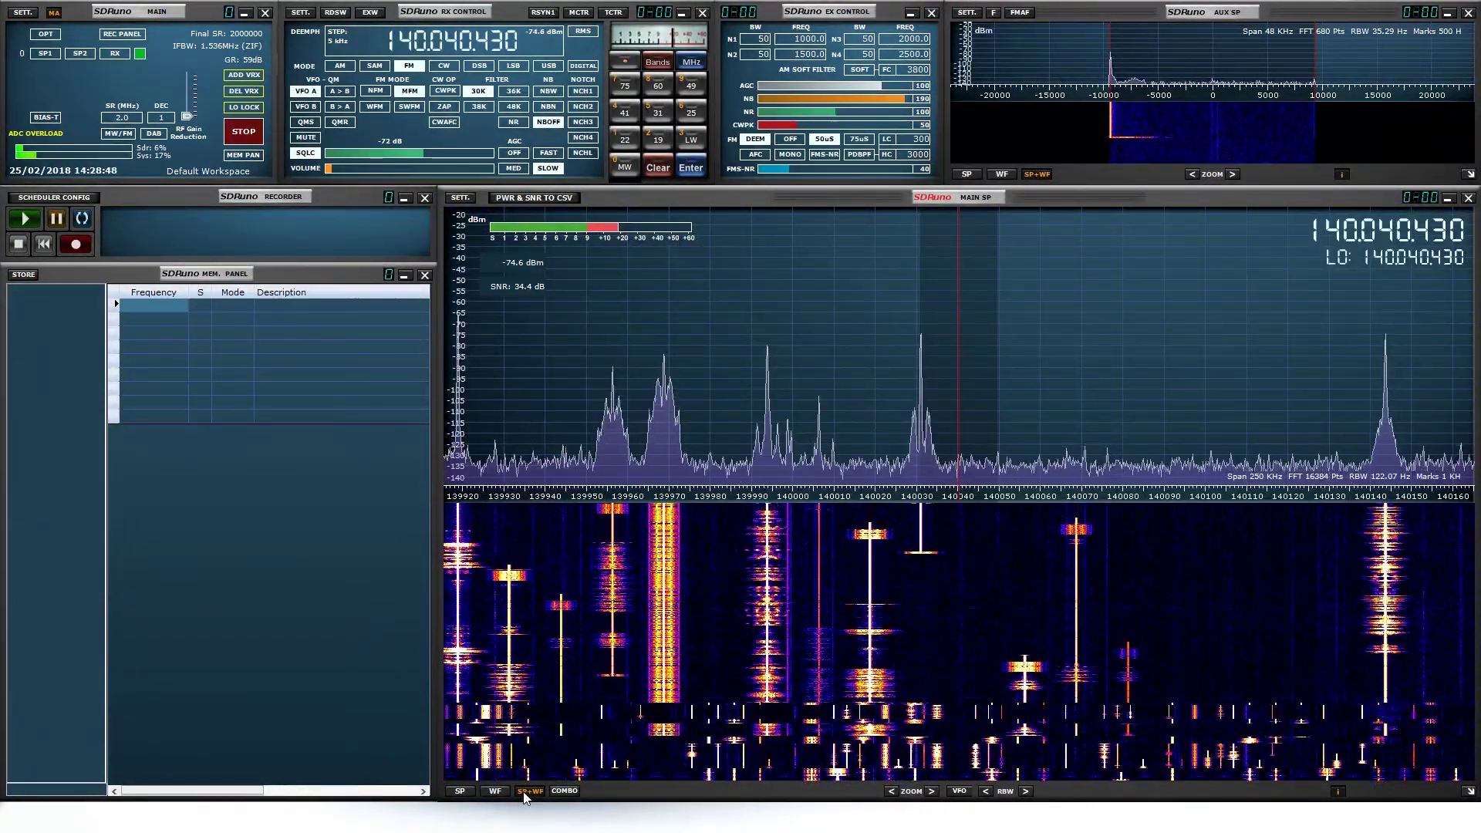
pyautogui.click(495, 792)
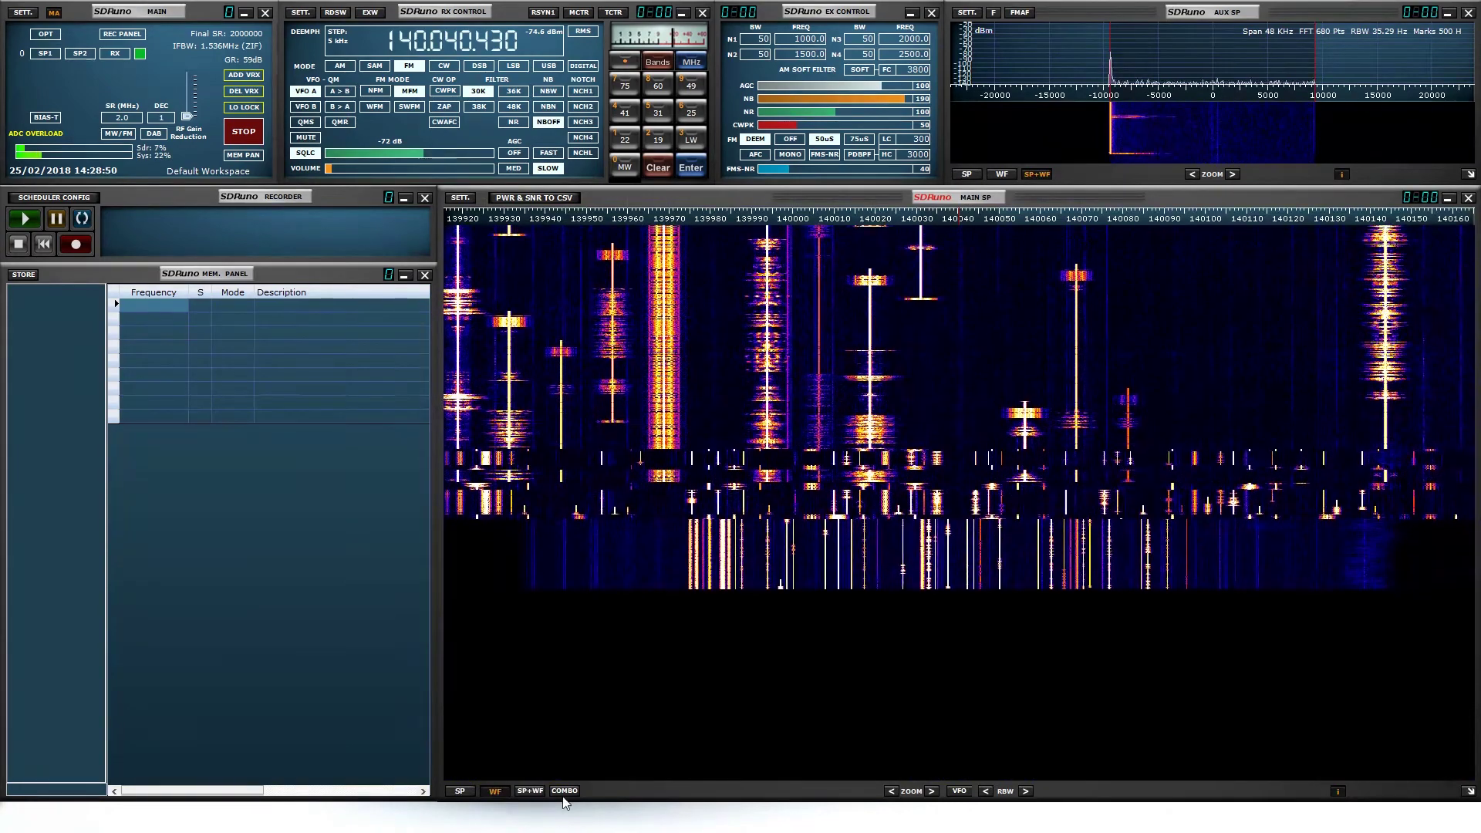
pyautogui.click(457, 792)
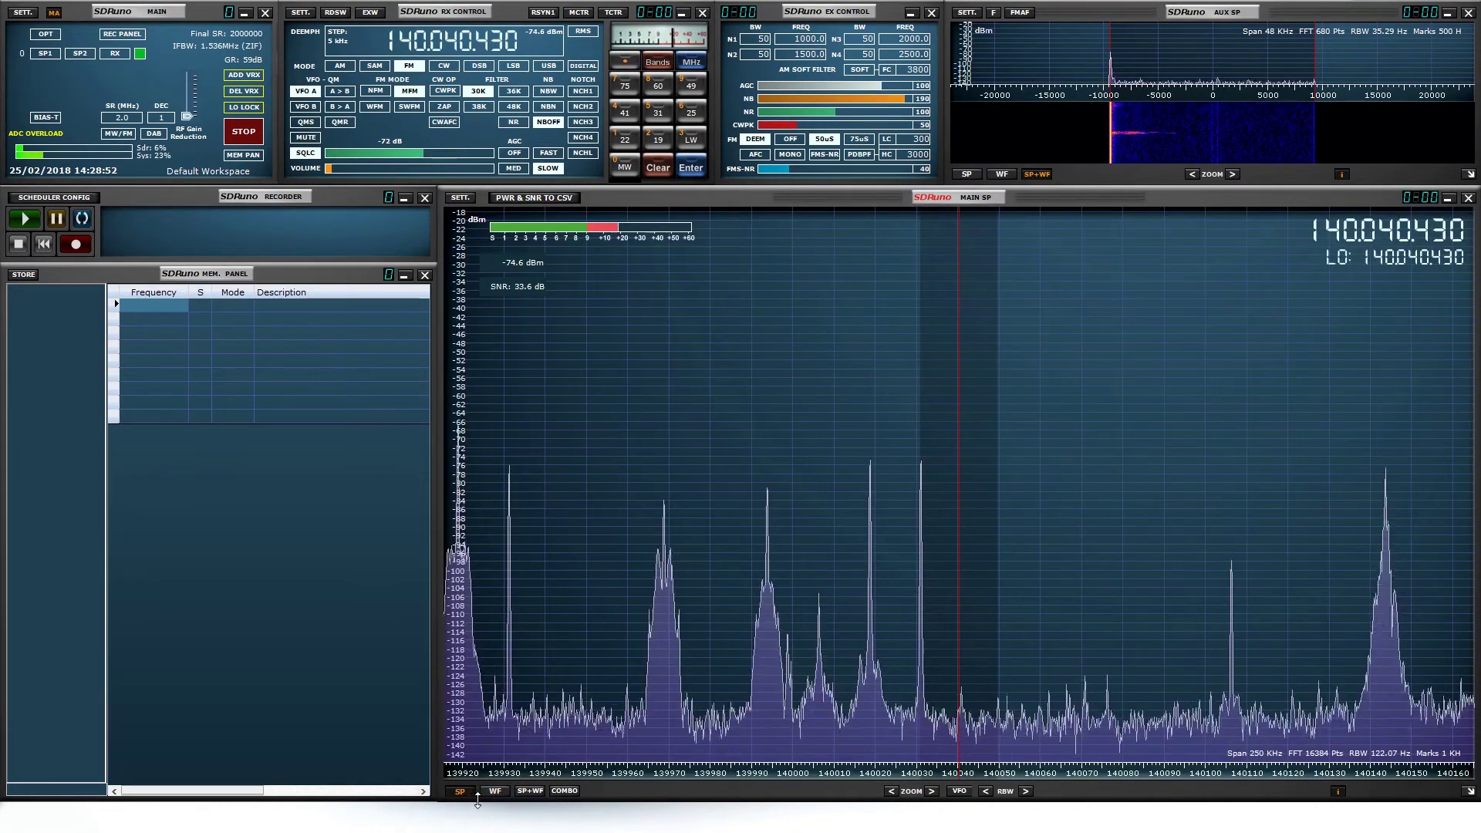
pyautogui.click(530, 792)
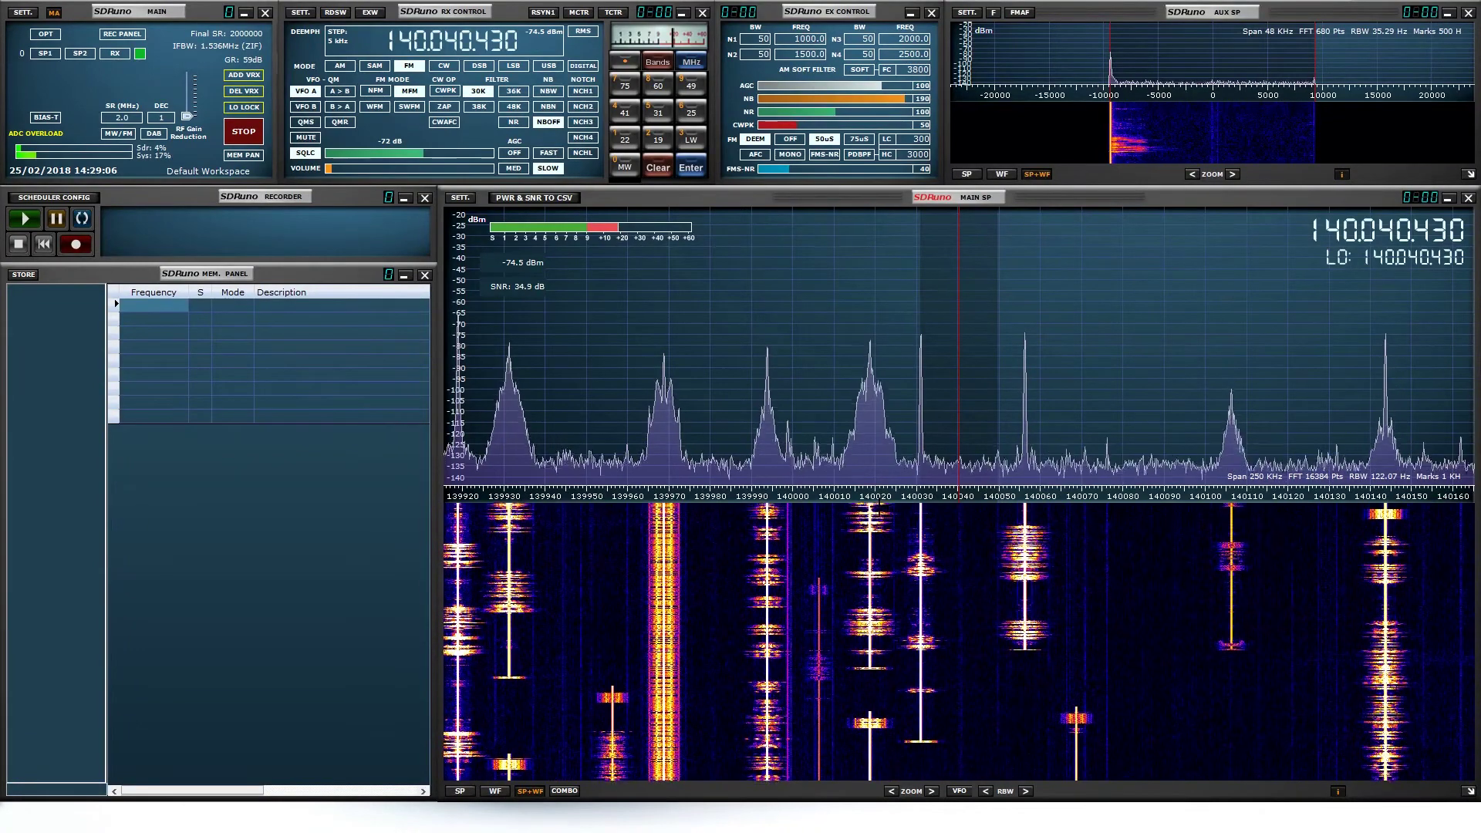
# - Tune to the signal at 140.020.000 MHz, and shift the tuning marker to the peak at 140.031.032 MHz
pyautogui.click(868, 388)
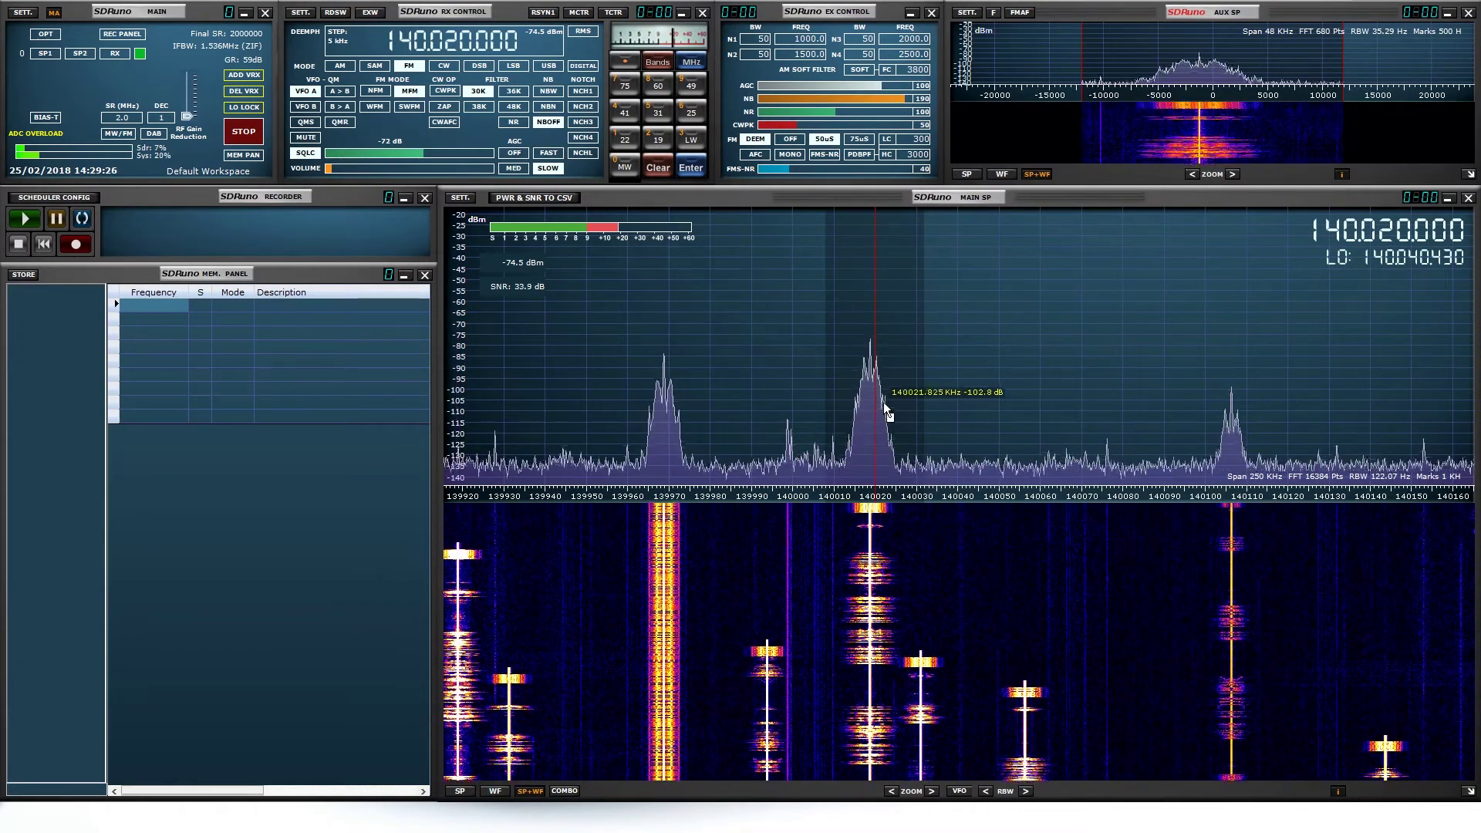
pyautogui.click(843, 377)
pyautogui.moveTo(842, 377); pyautogui.dragTo(831, 373)
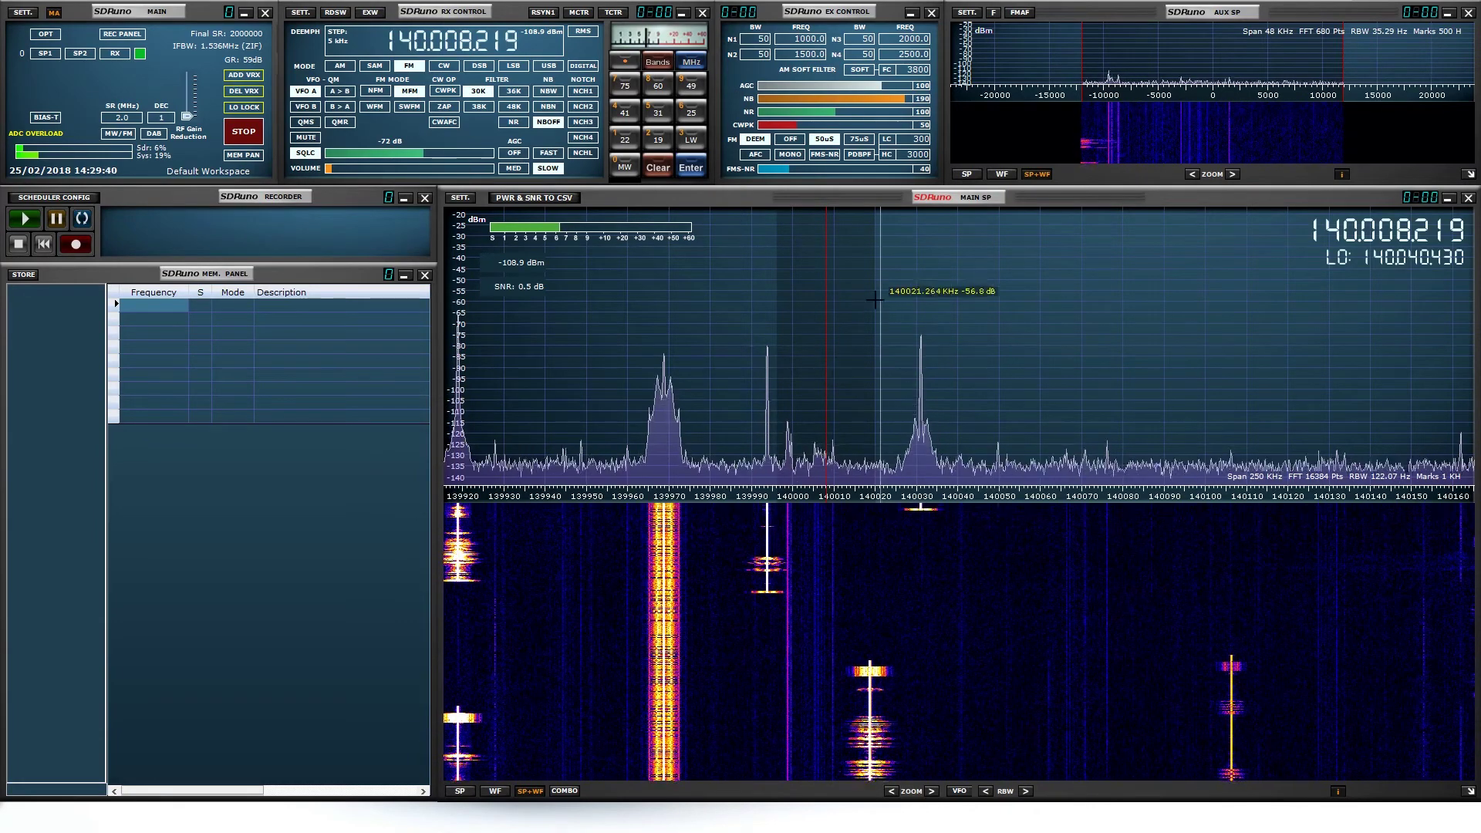
pyautogui.moveTo(831, 304); pyautogui.dragTo(925, 287)
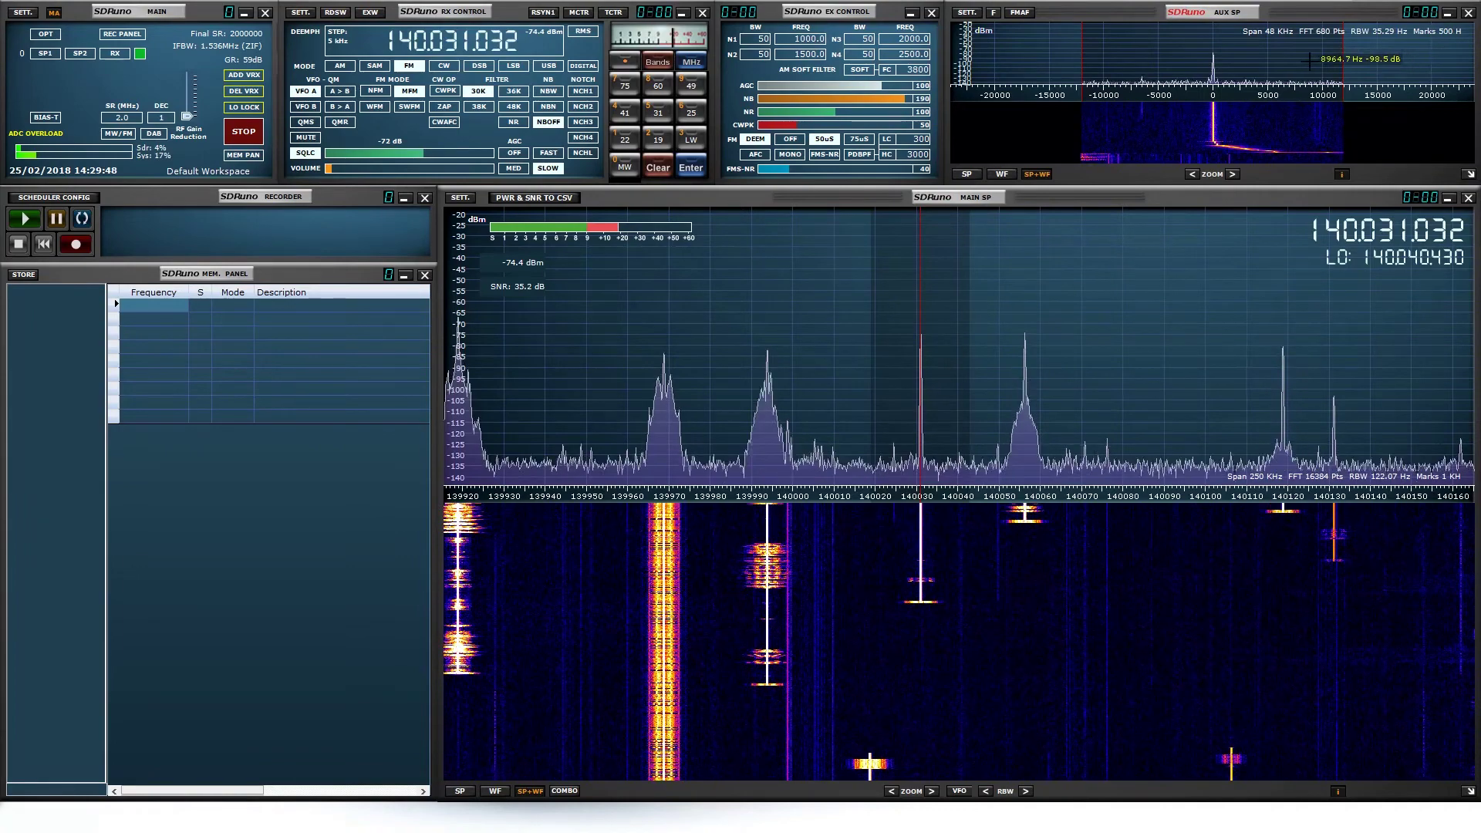
# - Narrow the receive filter to a 9741 Hz bandwidth, and widen it again on the signal at 139.981.480 MHz
pyautogui.moveTo(1344, 60); pyautogui.dragTo(1265, 54)
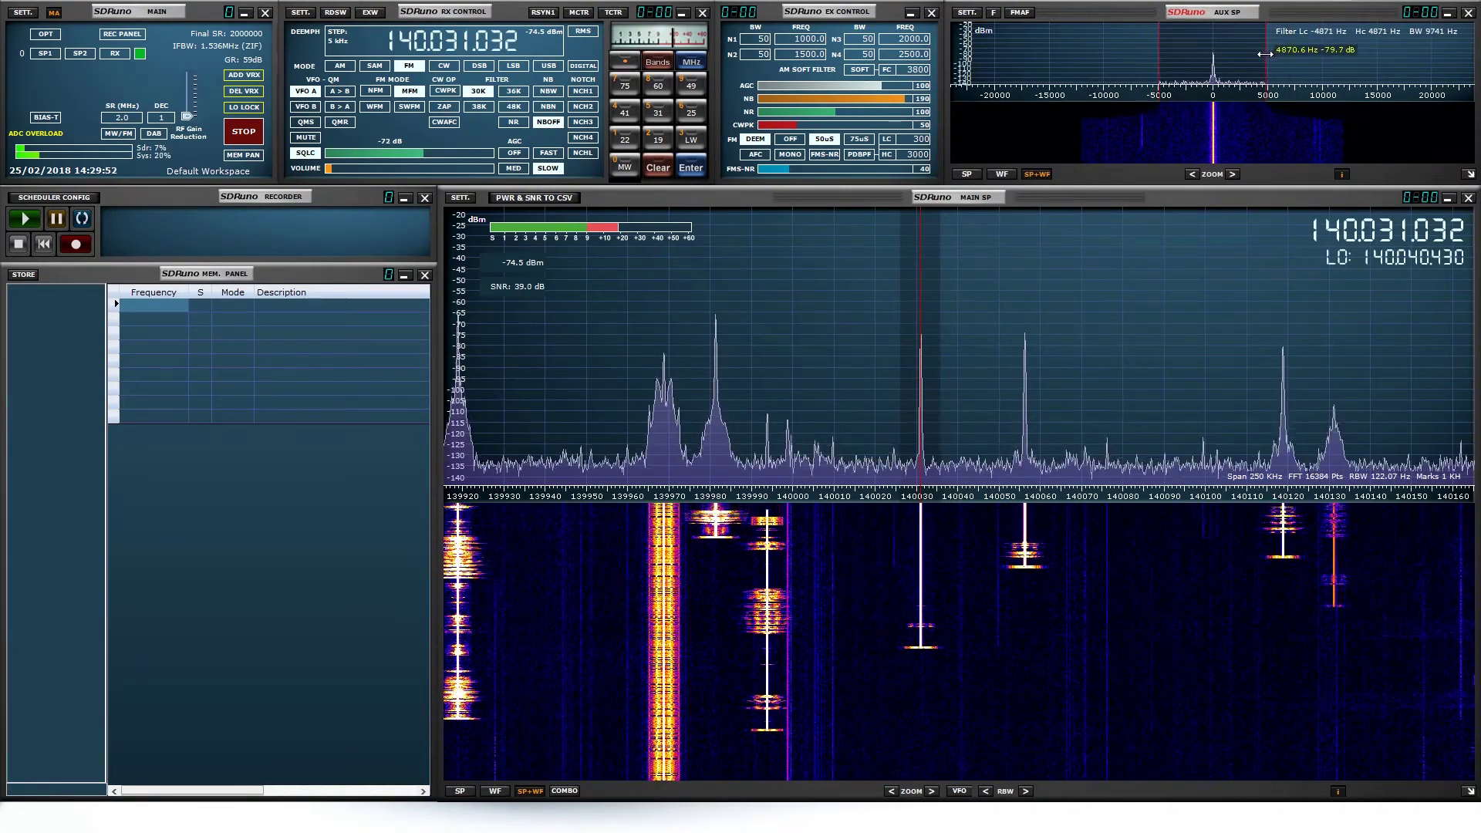
pyautogui.moveTo(919, 313); pyautogui.dragTo(715, 346)
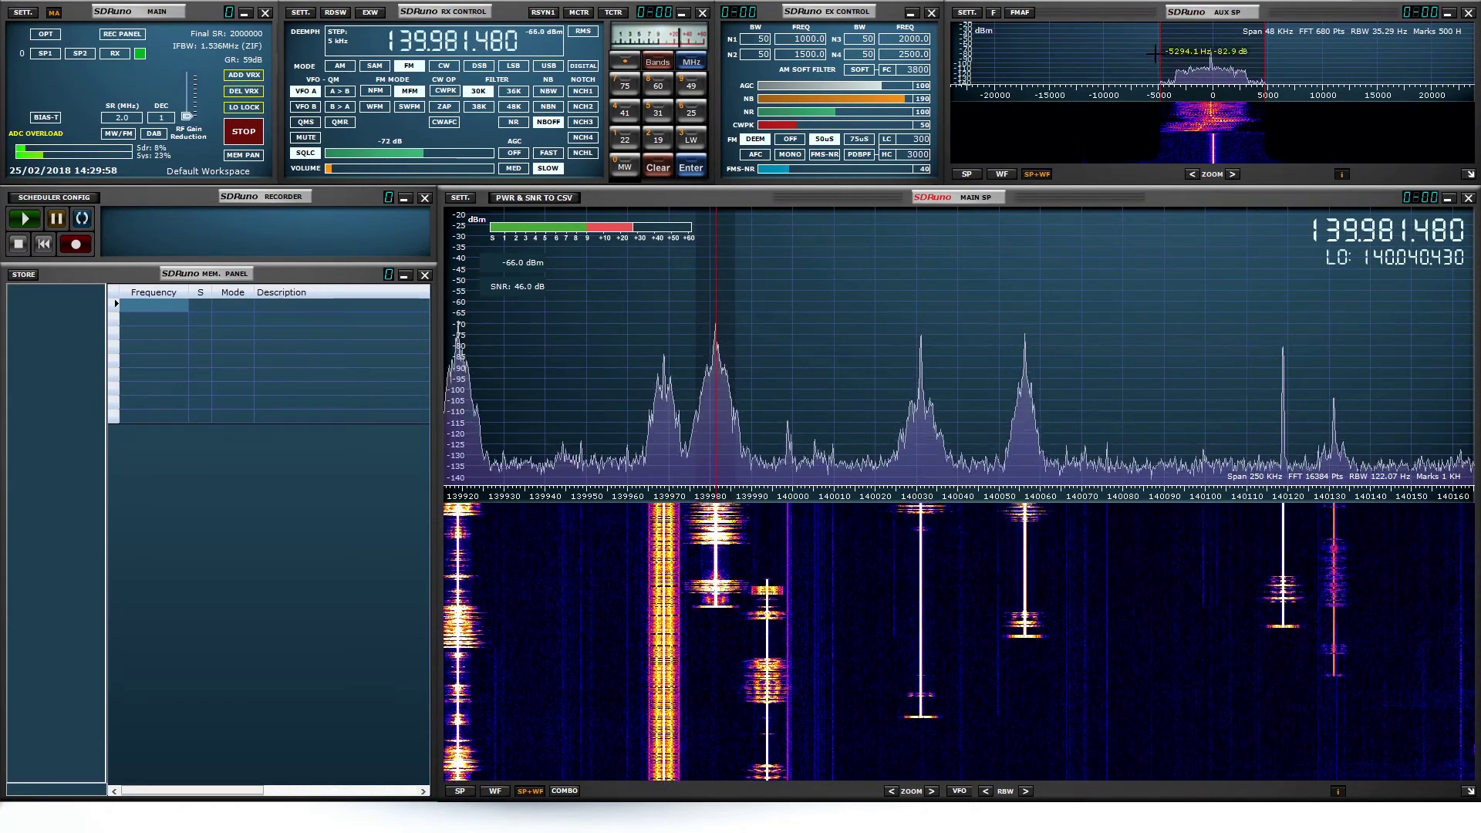
pyautogui.moveTo(1159, 51); pyautogui.dragTo(1054, 51)
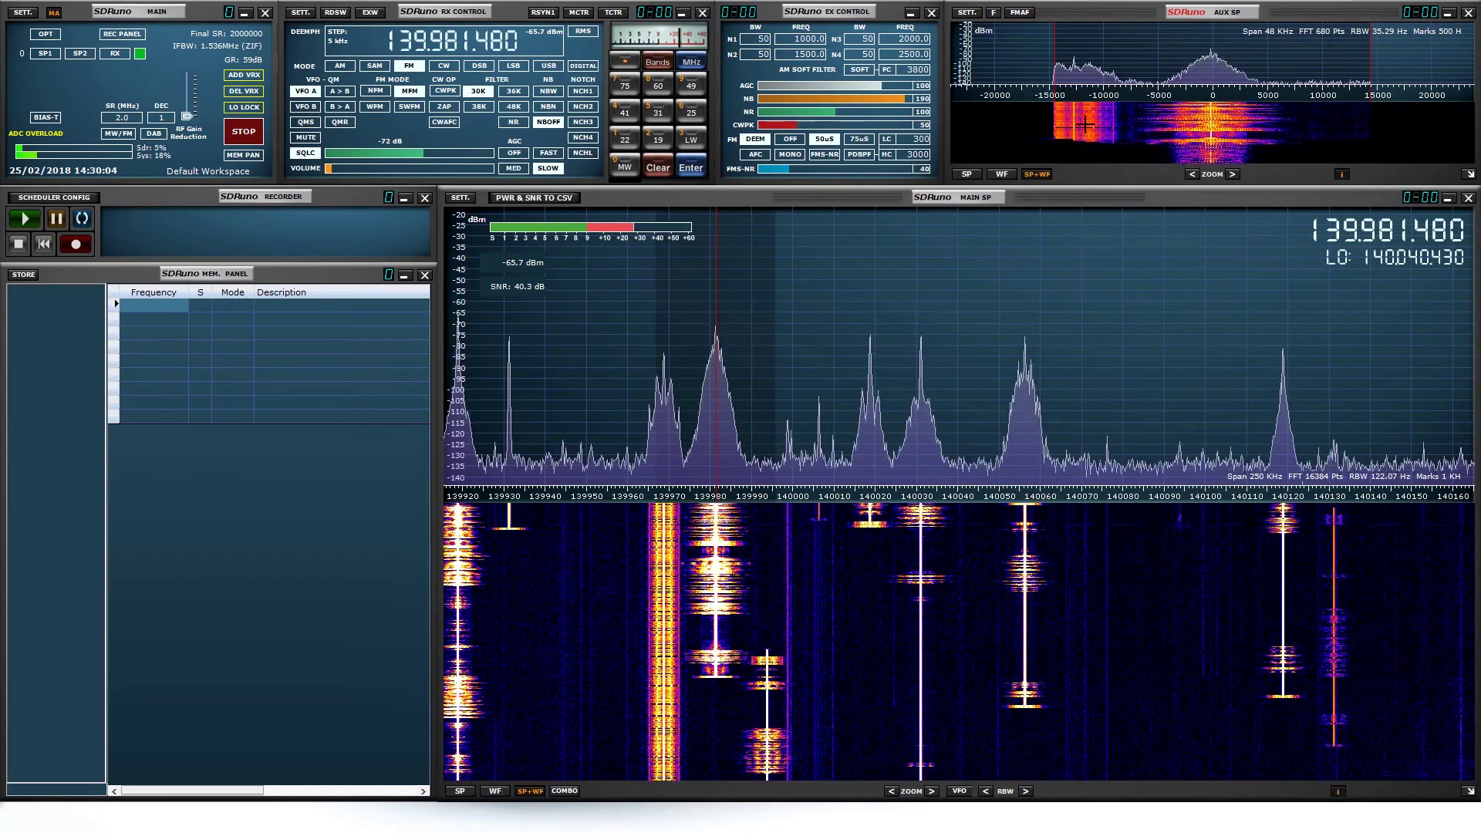
# - Adjust the volume and change the frequency digits to tune the receiver to 14.011.480 MHz
pyautogui.moveTo(378, 169); pyautogui.dragTo(361, 174)
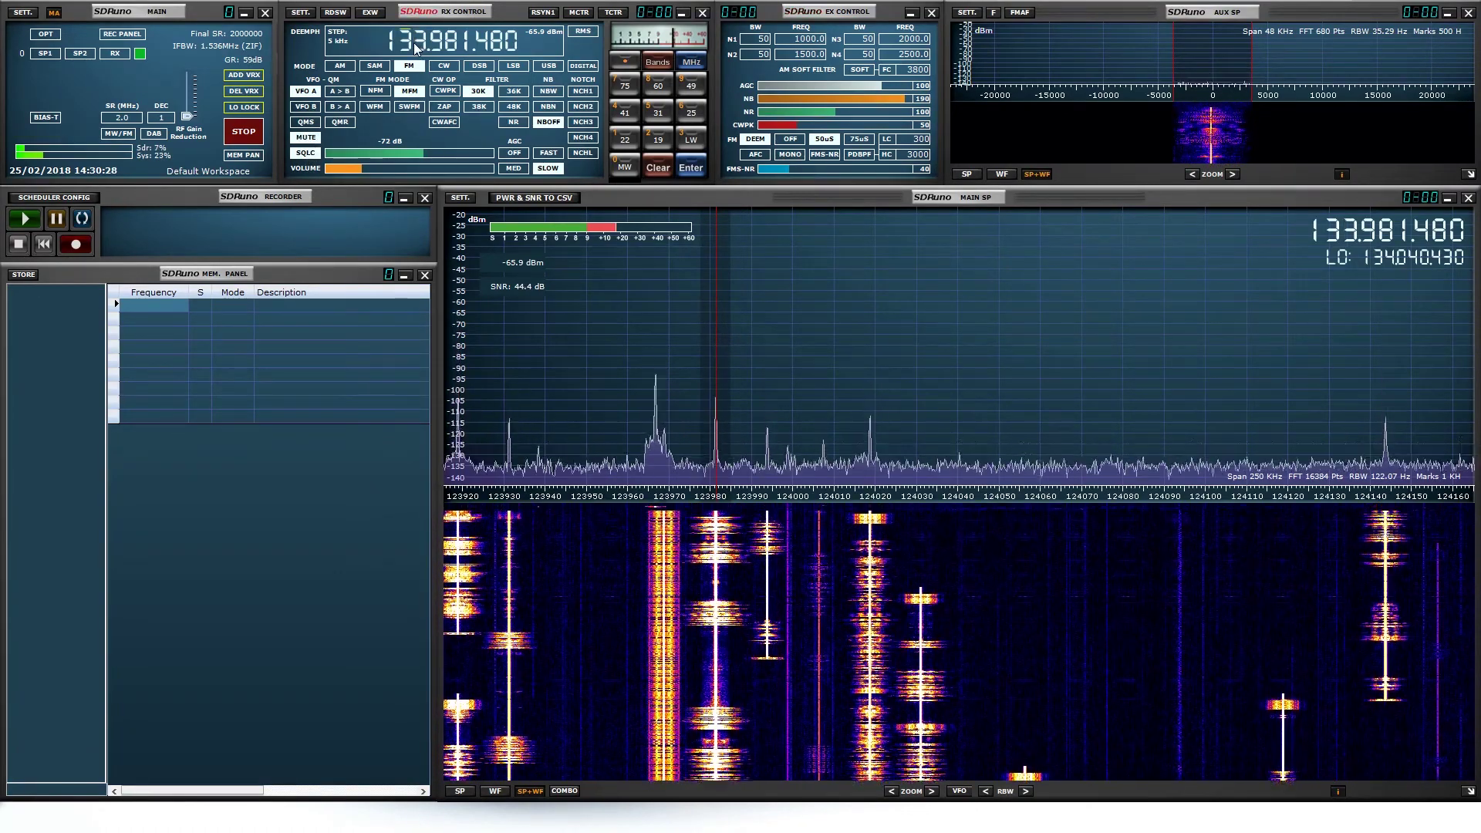
pyautogui.scroll(-12, 413, 48)
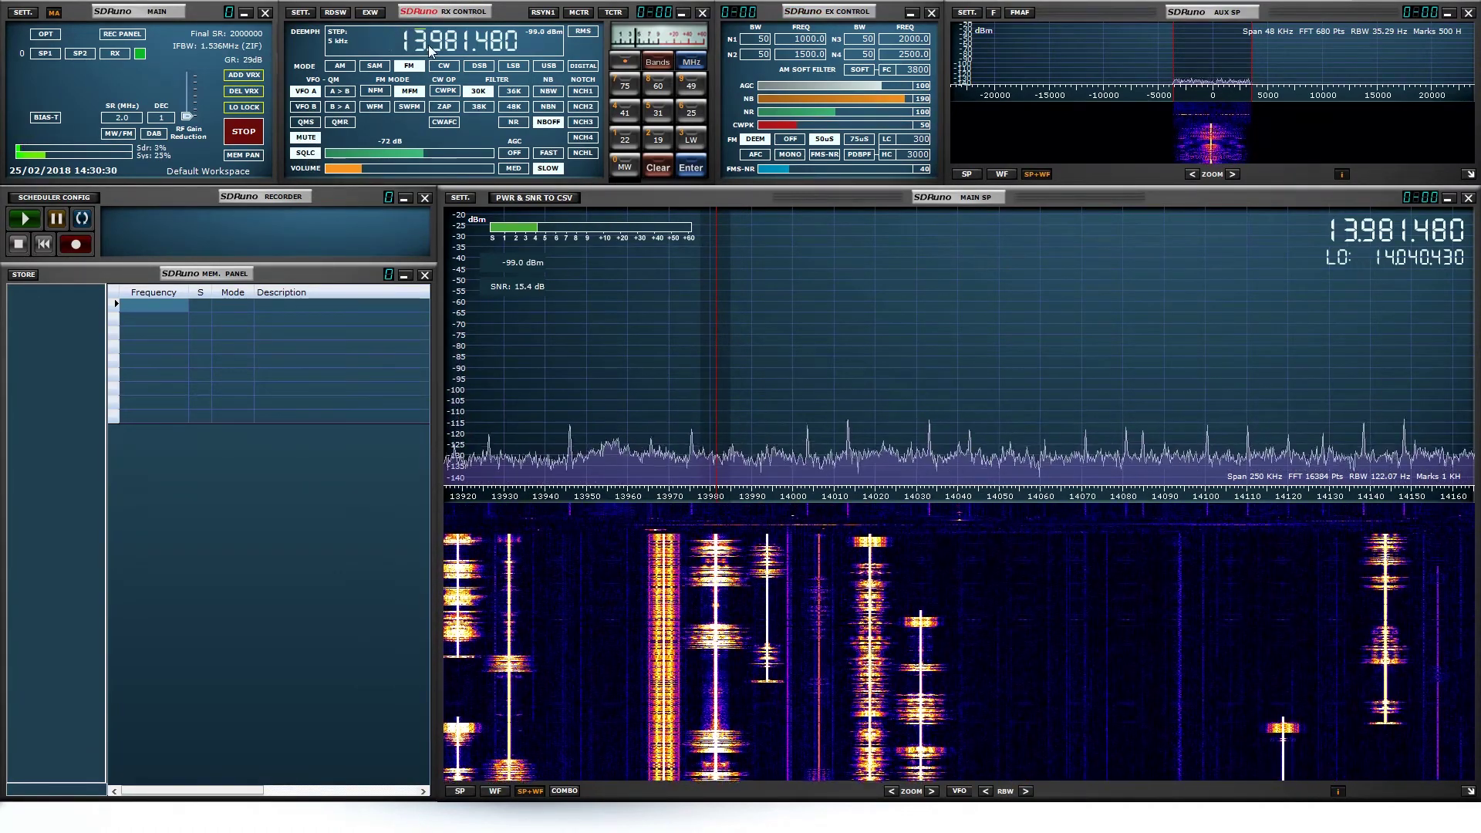
pyautogui.scroll(6, 426, 43)
pyautogui.scroll(-4, 434, 42)
pyautogui.scroll(-3, 455, 43)
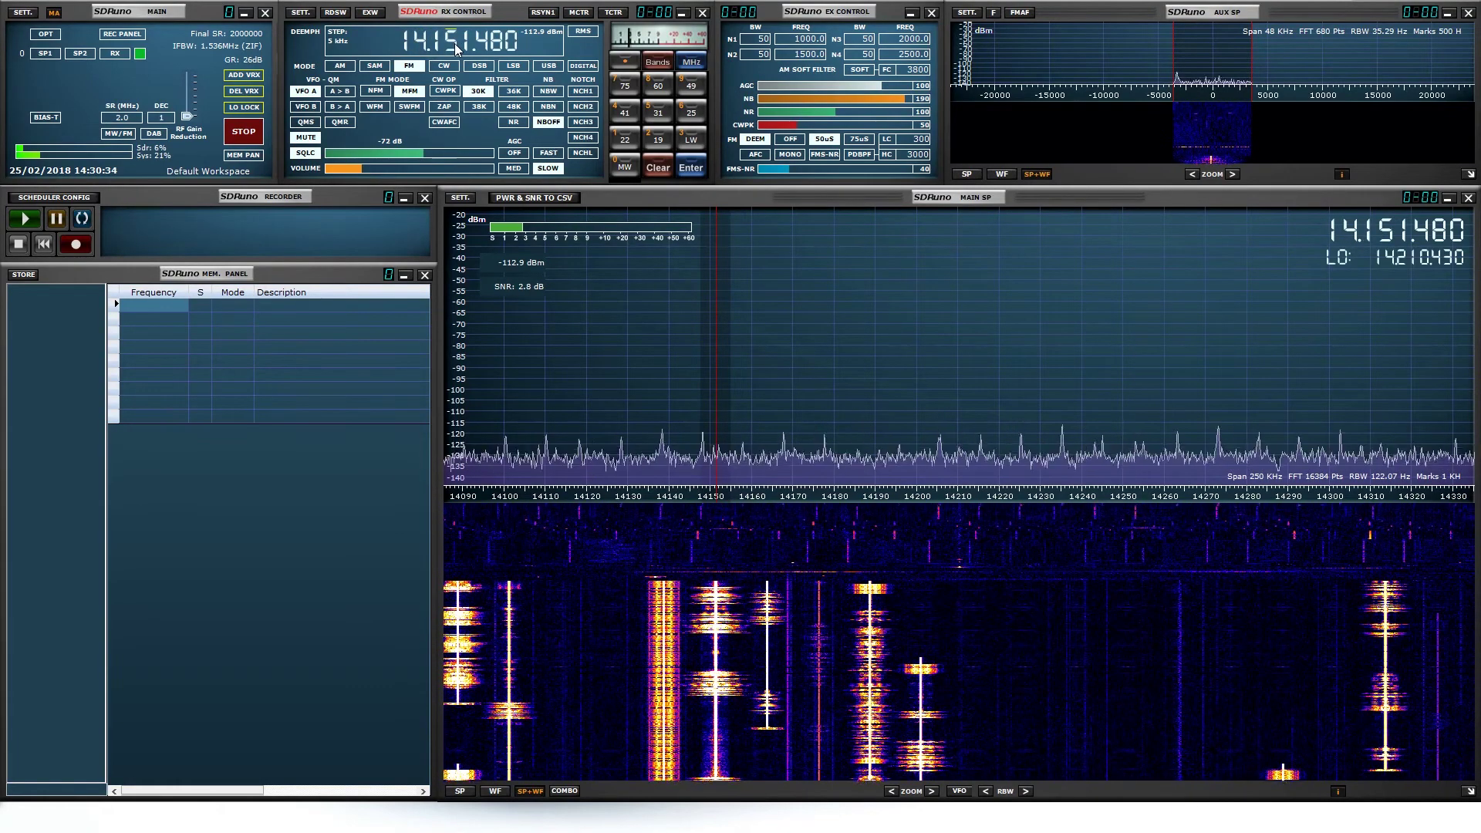
pyautogui.scroll(-9, 455, 44)
pyautogui.scroll(-1, 441, 48)
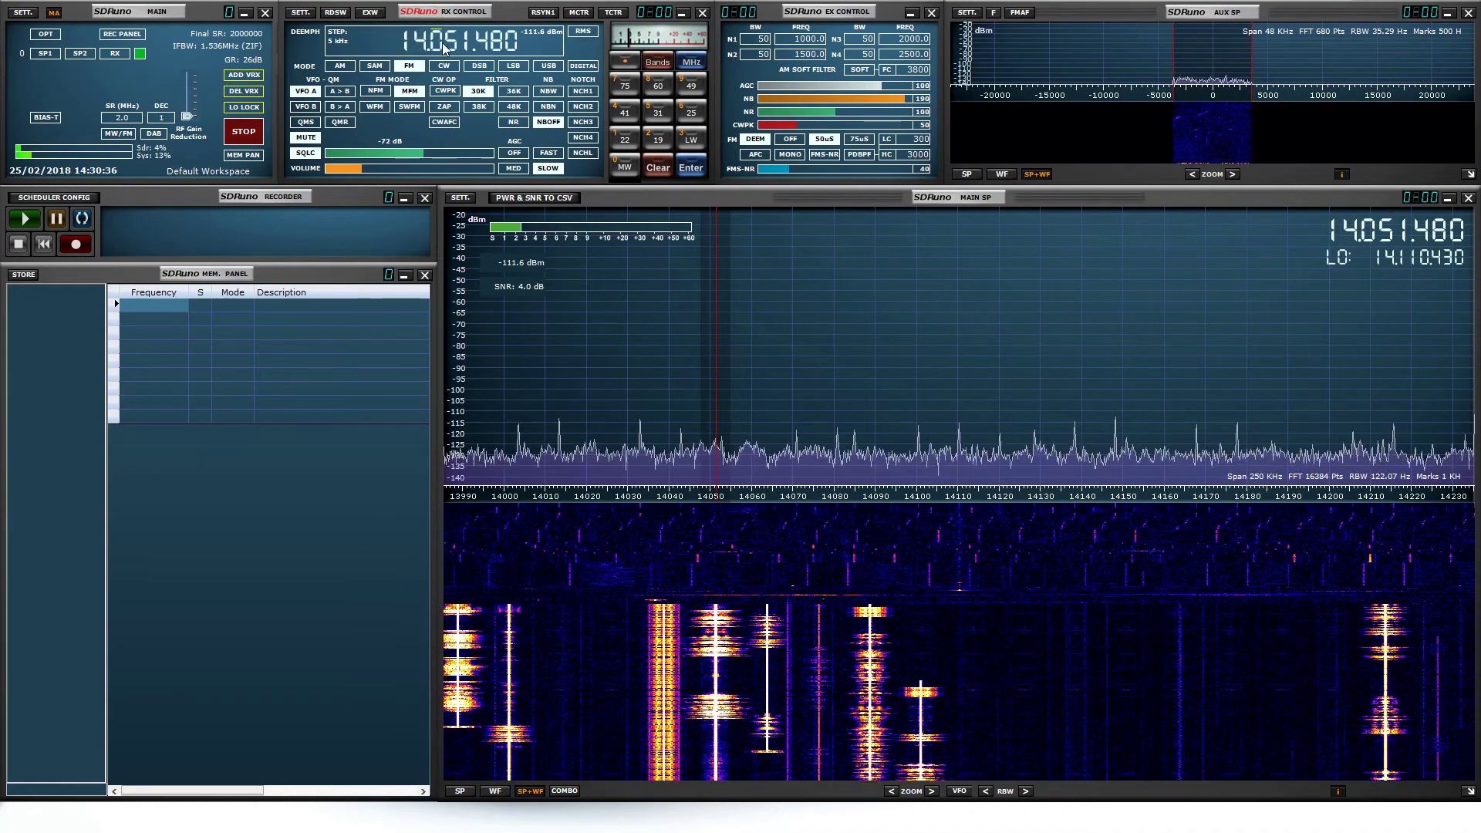
pyautogui.scroll(-4, 452, 42)
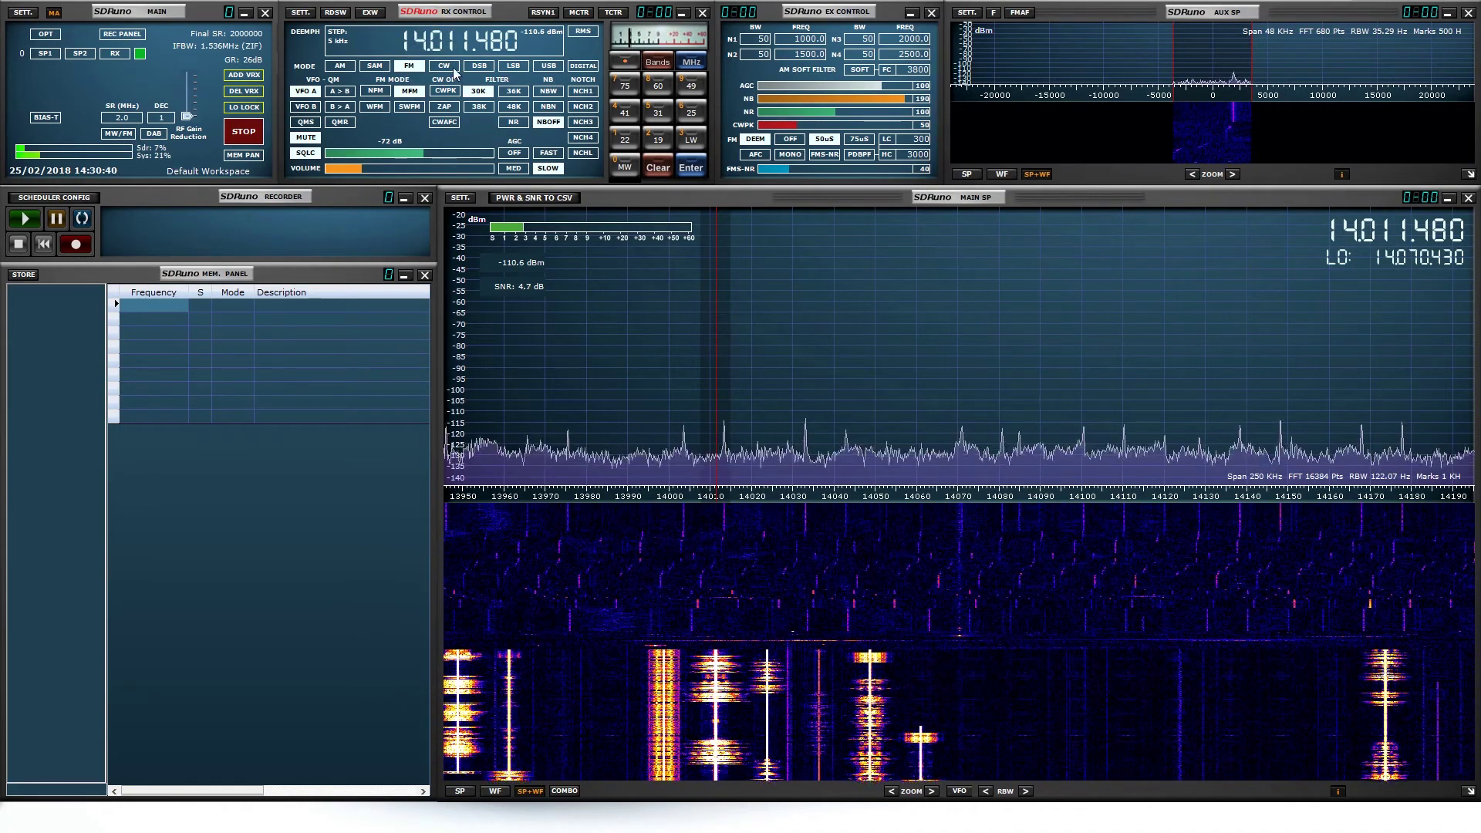
# - Try the LSB mode and set the receiver to USB
pyautogui.click(512, 66)
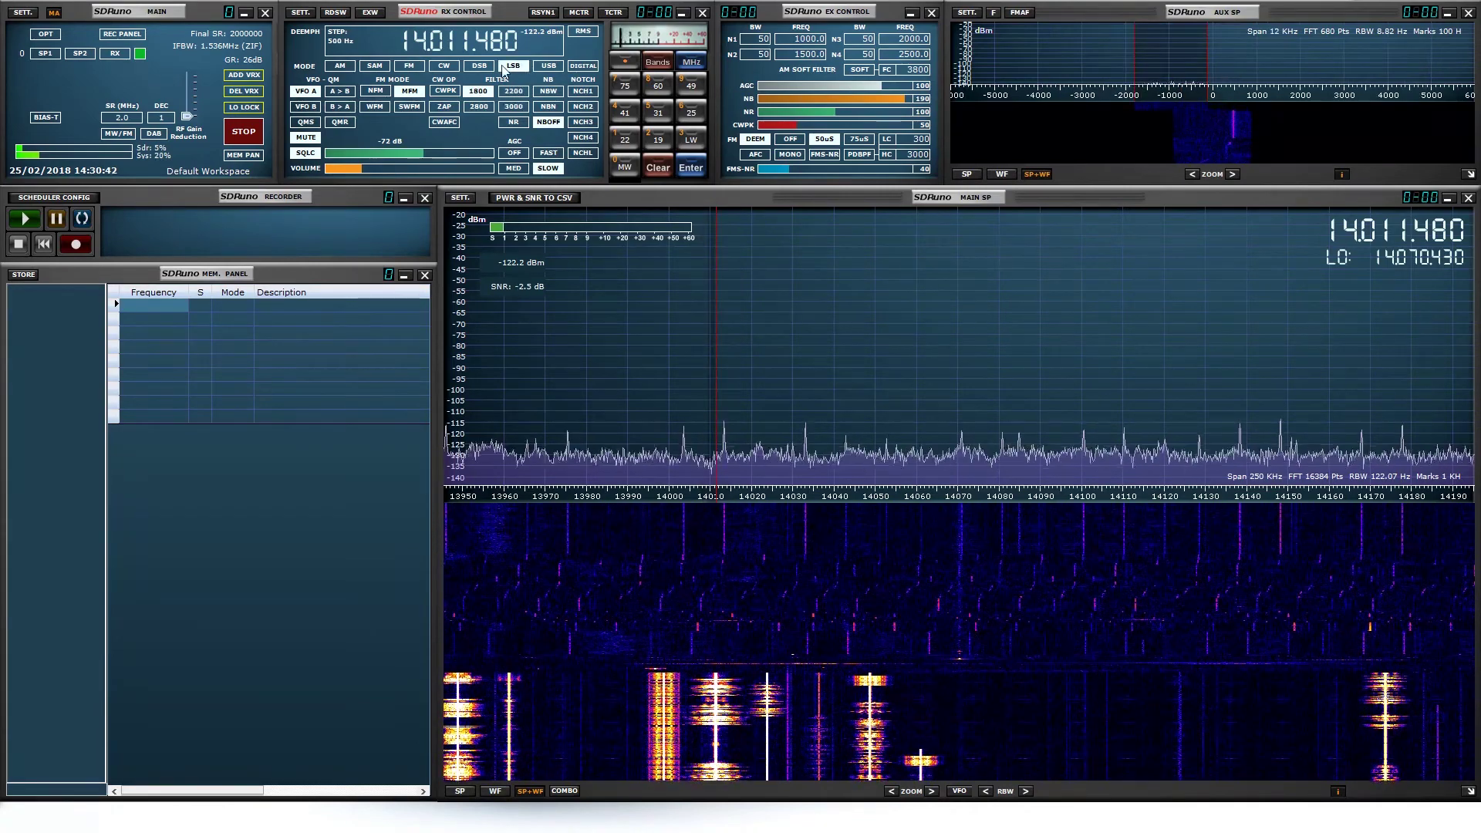
pyautogui.click(548, 66)
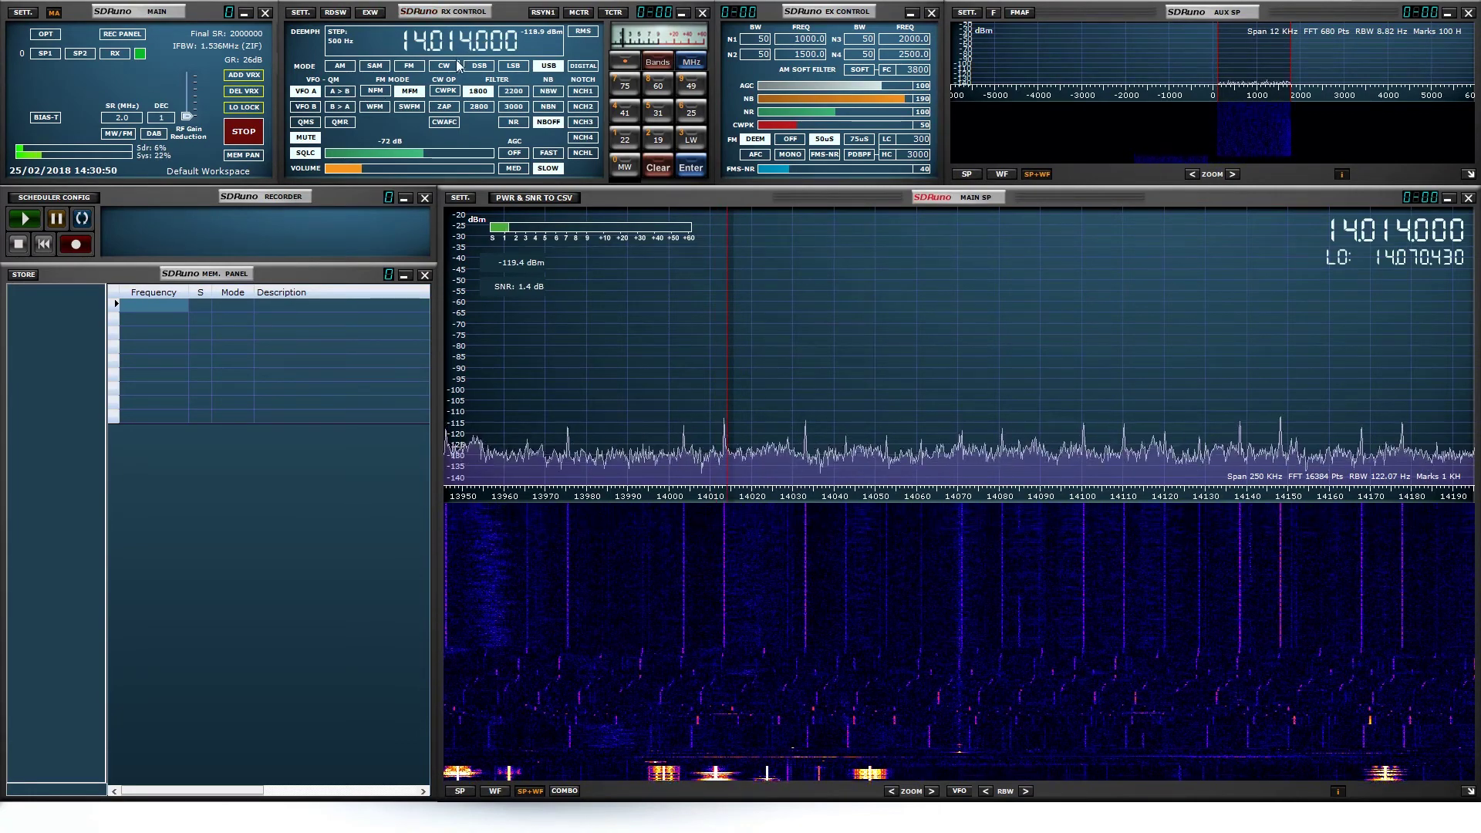
# - Lower the frequency digits to reach 7.016.000 MHz, and tune to 7.032.000 MHz on the main spectrum
pyautogui.scroll(-5, 424, 43)
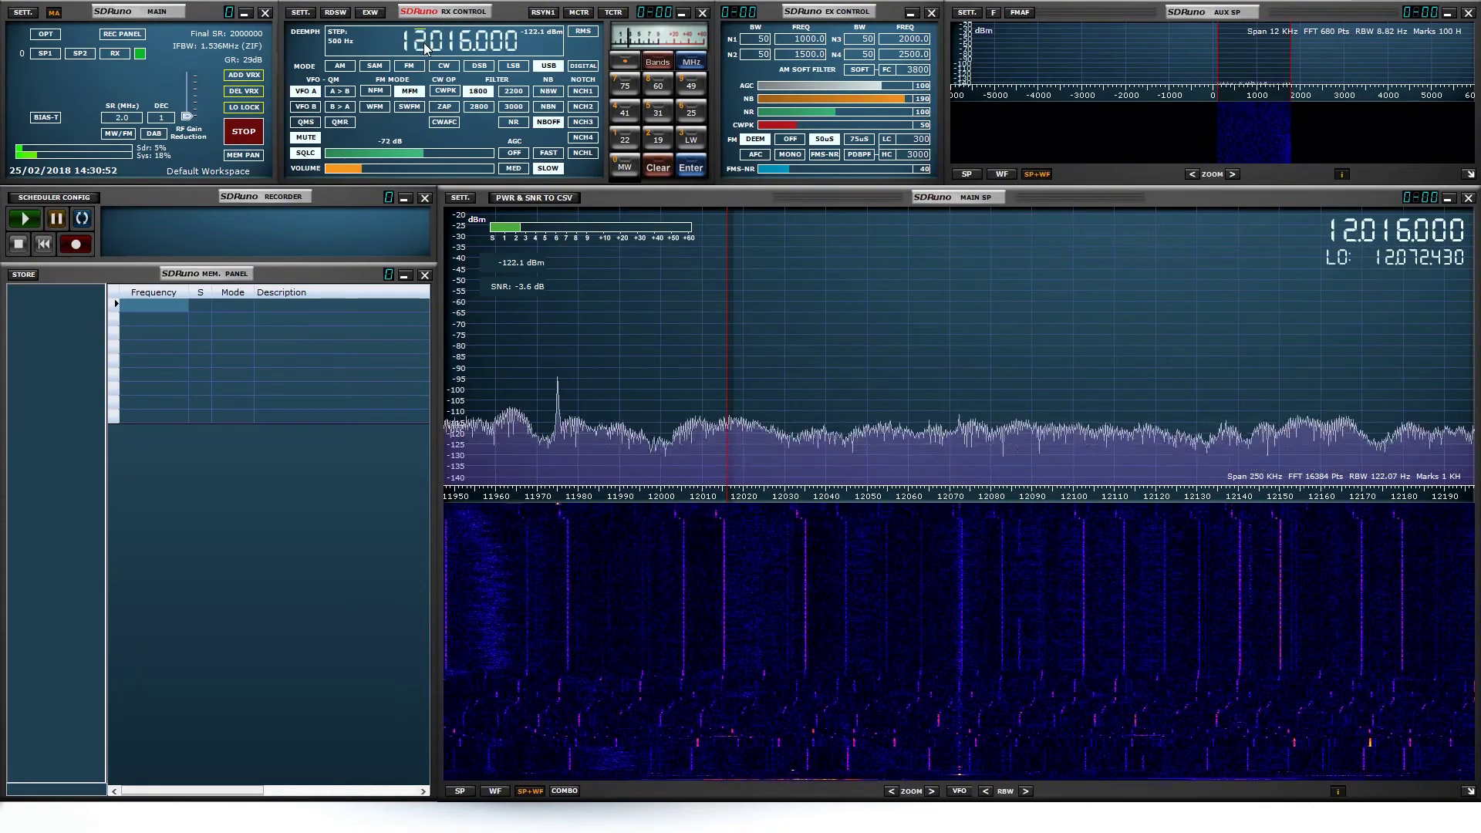
pyautogui.scroll(-2, 423, 44)
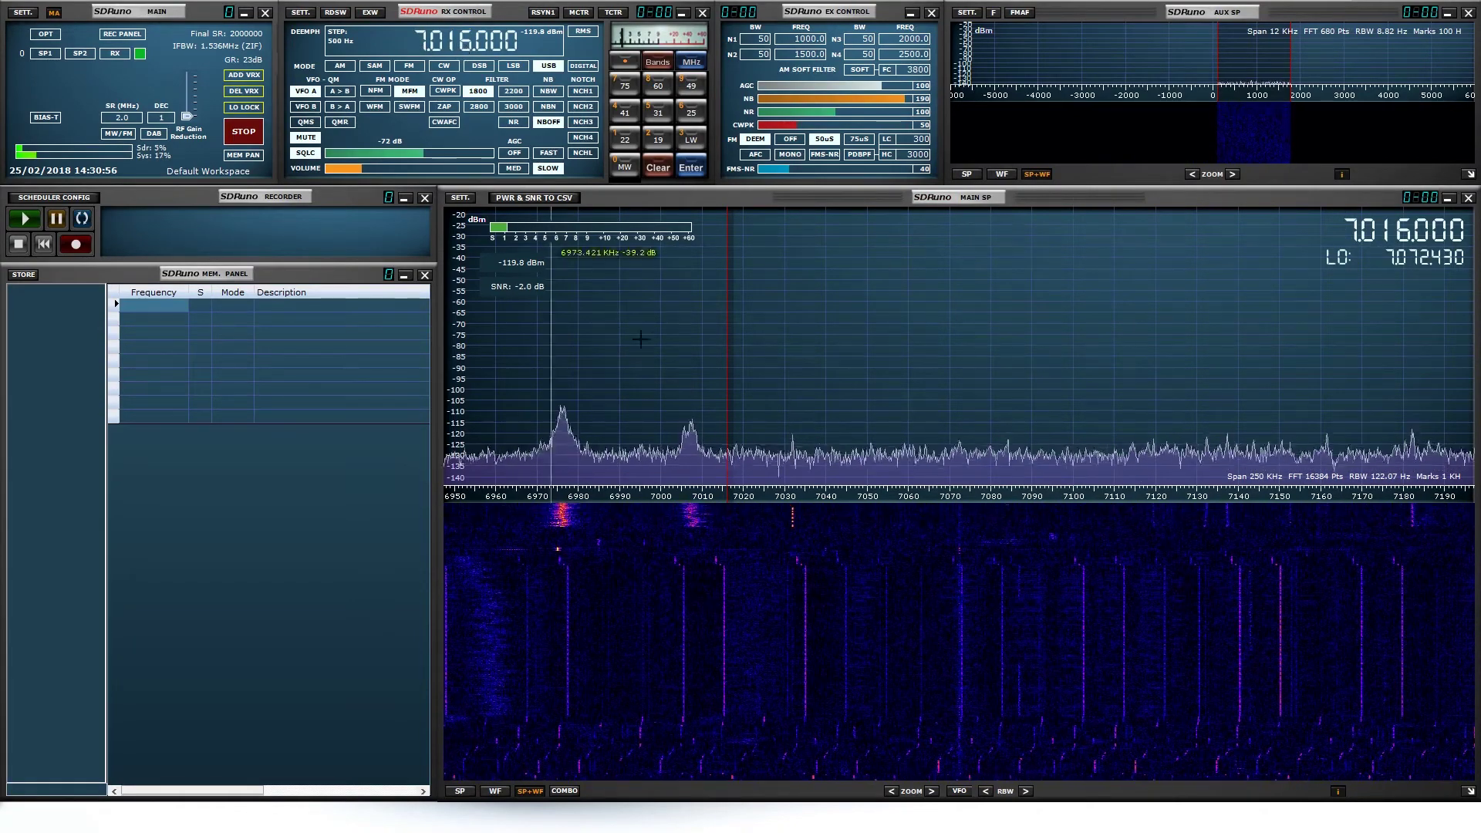
pyautogui.click(794, 347)
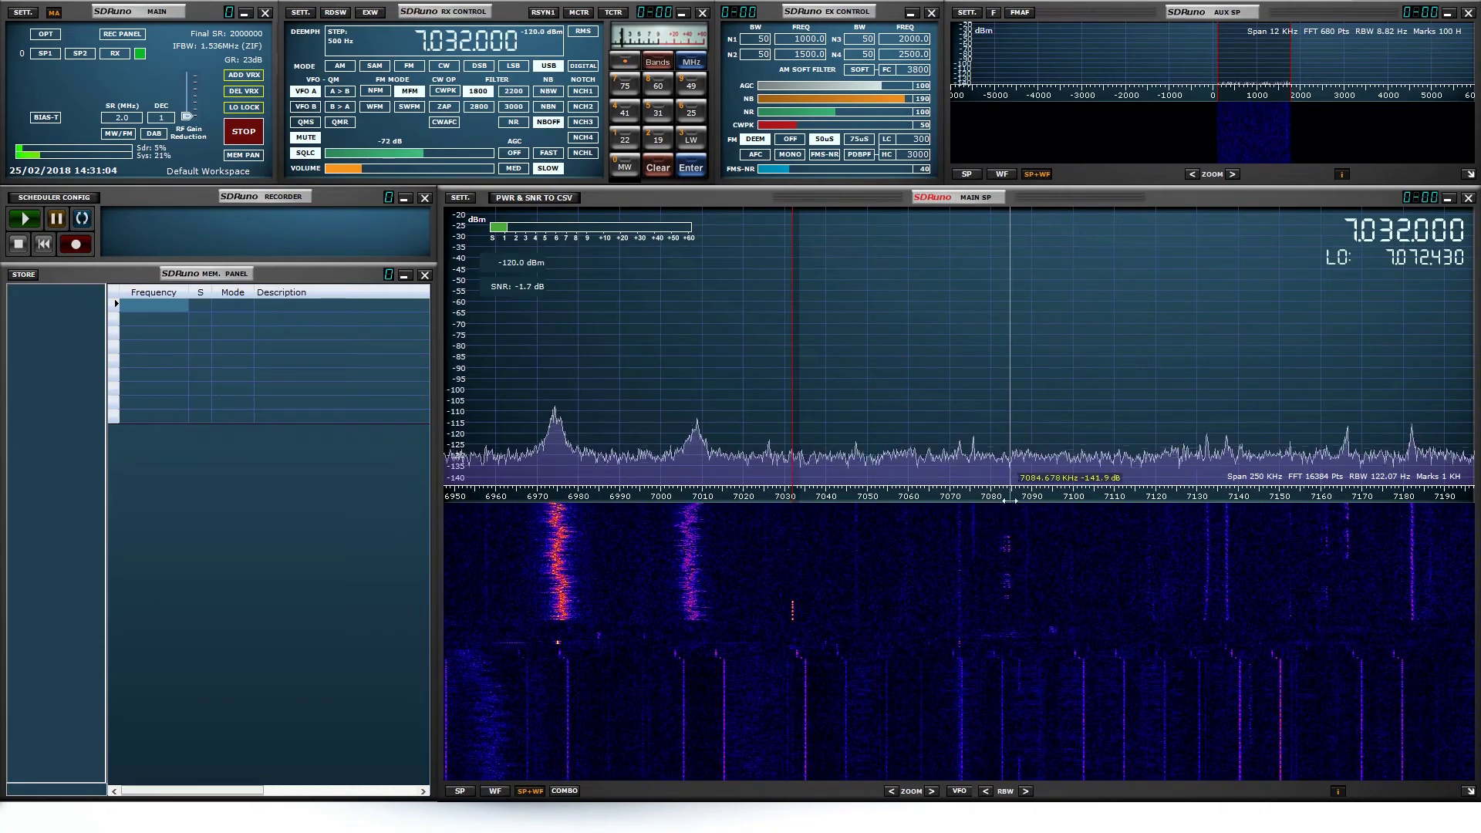
# - Tune to the signal at 7.084.000 MHz, and shift the tuning marker back down to 7.031.830 MHz
pyautogui.click(1009, 385)
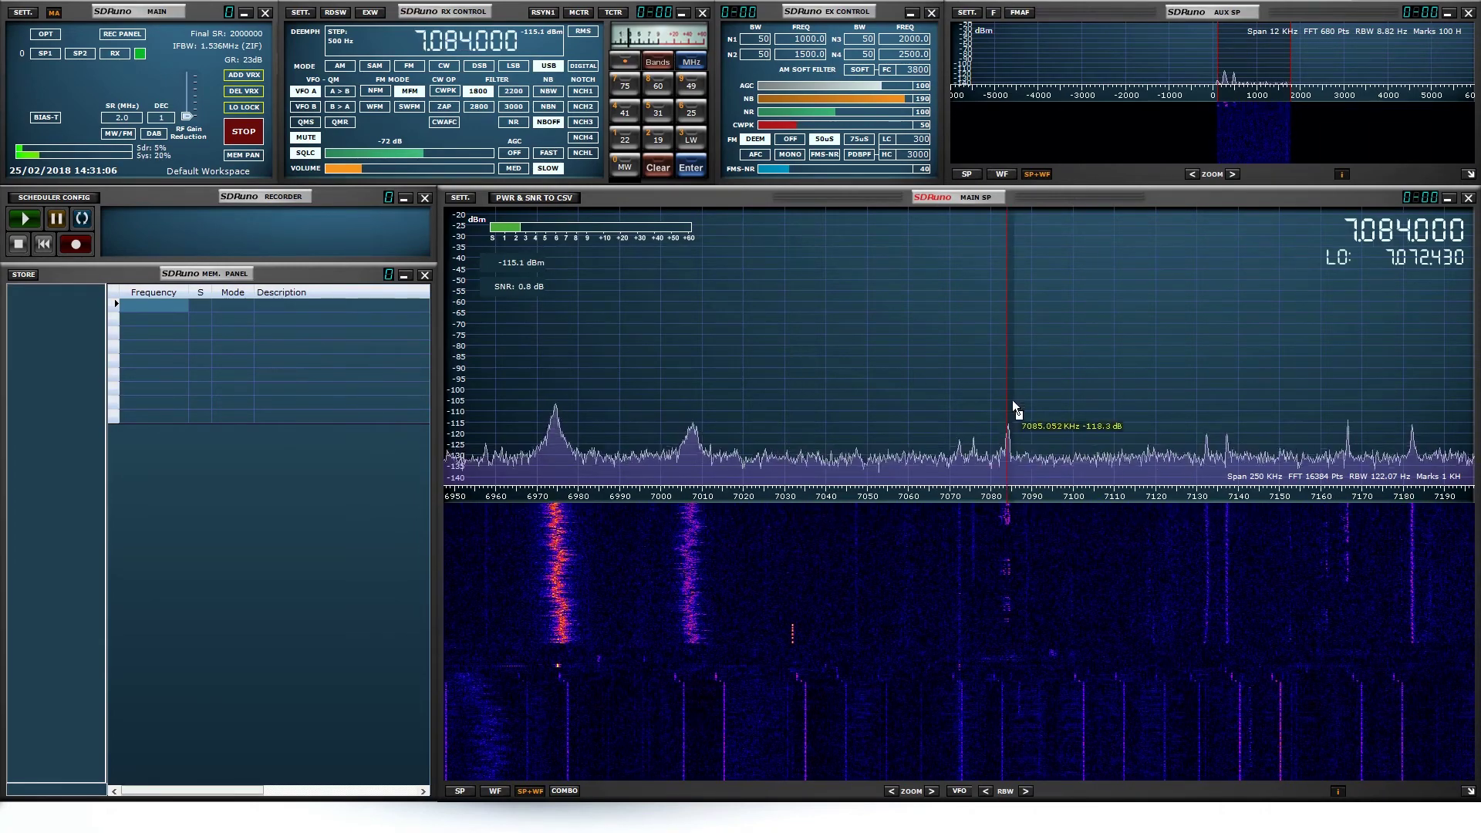
pyautogui.click(1001, 373)
pyautogui.click(1002, 374)
pyautogui.moveTo(1003, 373); pyautogui.dragTo(794, 391)
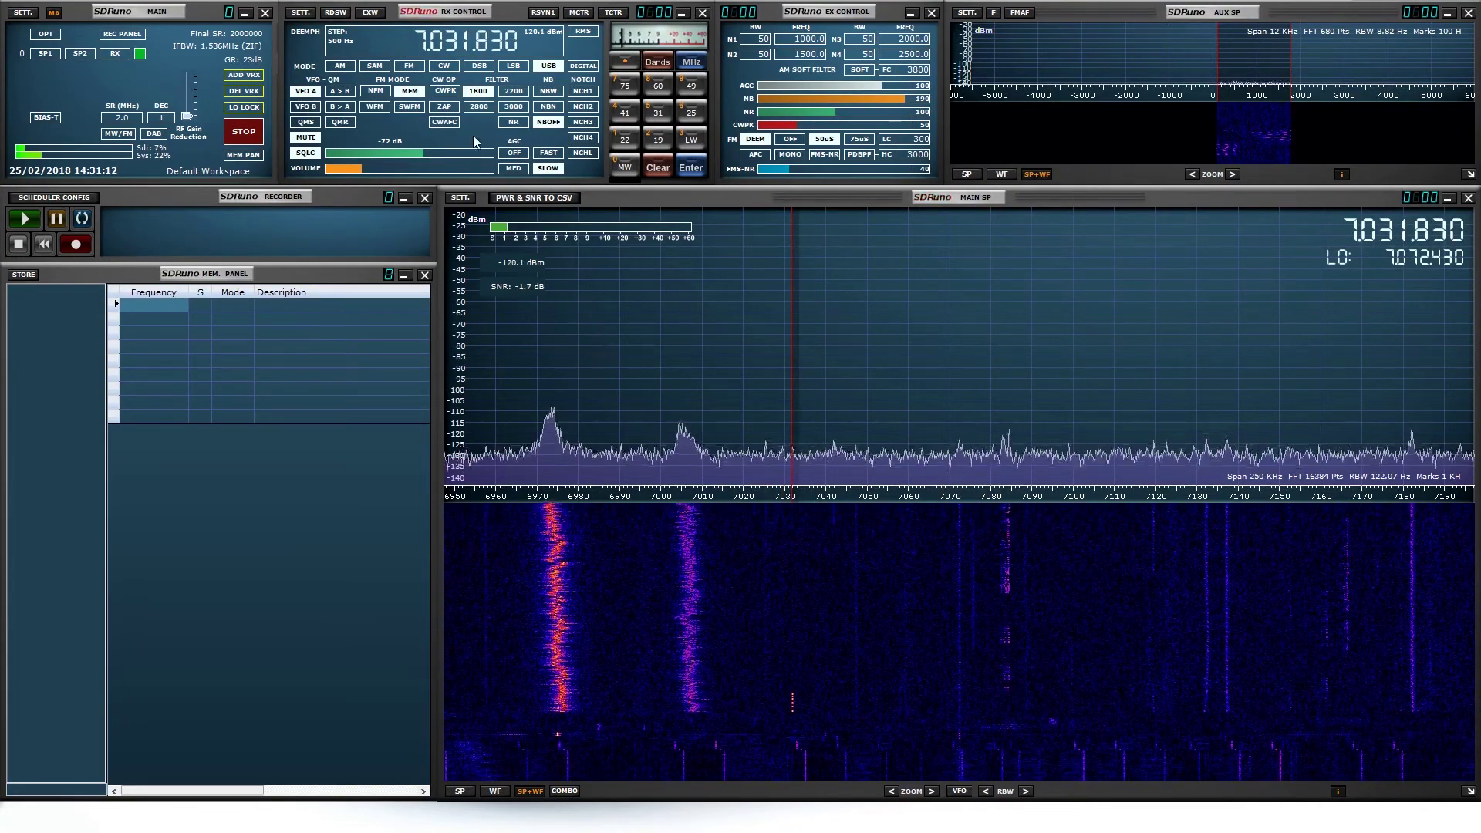
# - Raise the frequency digits to the 14 MHz range, tune to the peak at 14.032.626 MHz and adjust the volume
pyautogui.scroll(7, 423, 47)
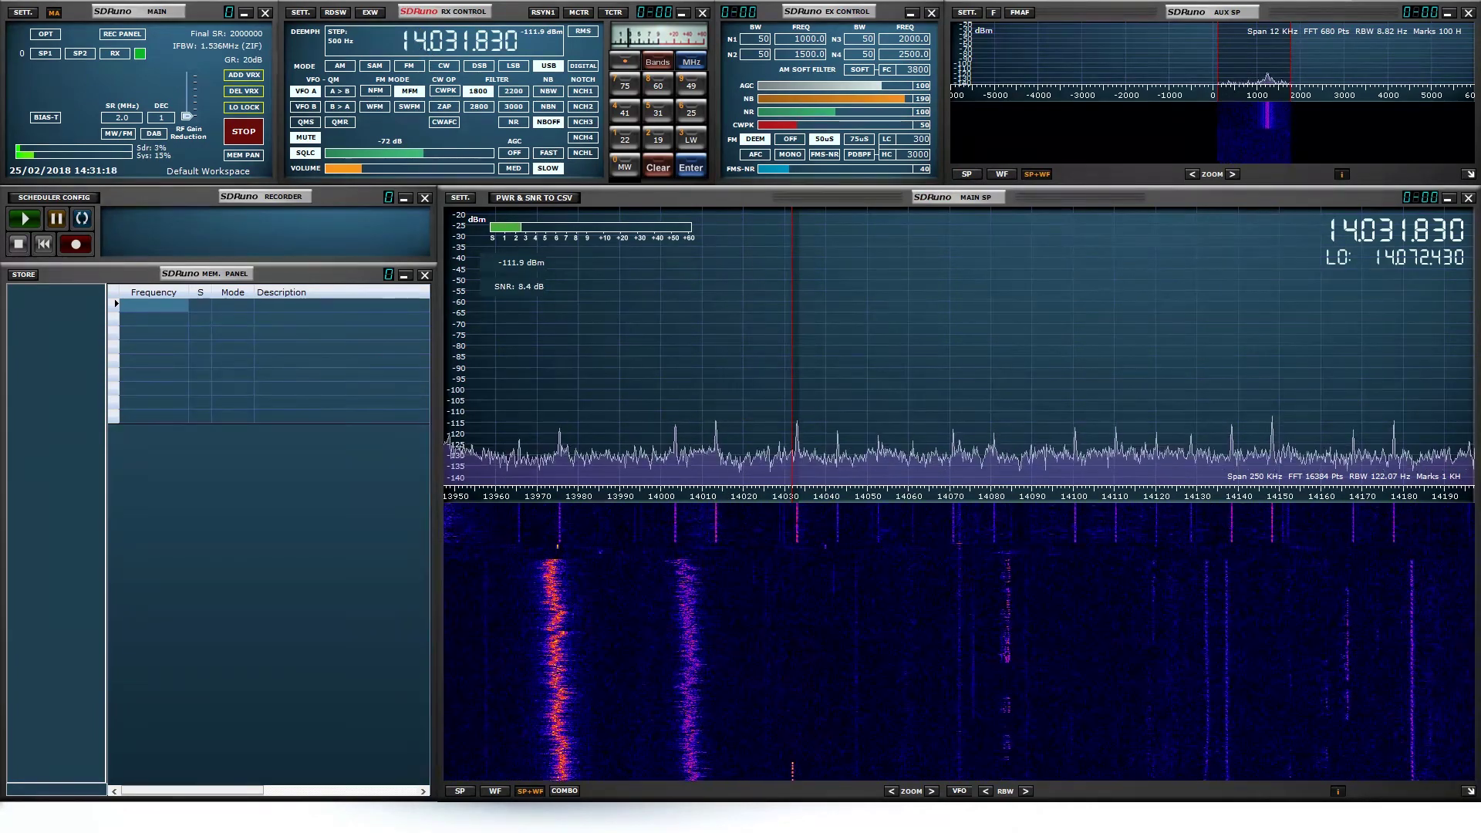
pyautogui.click(797, 386)
pyautogui.click(796, 374)
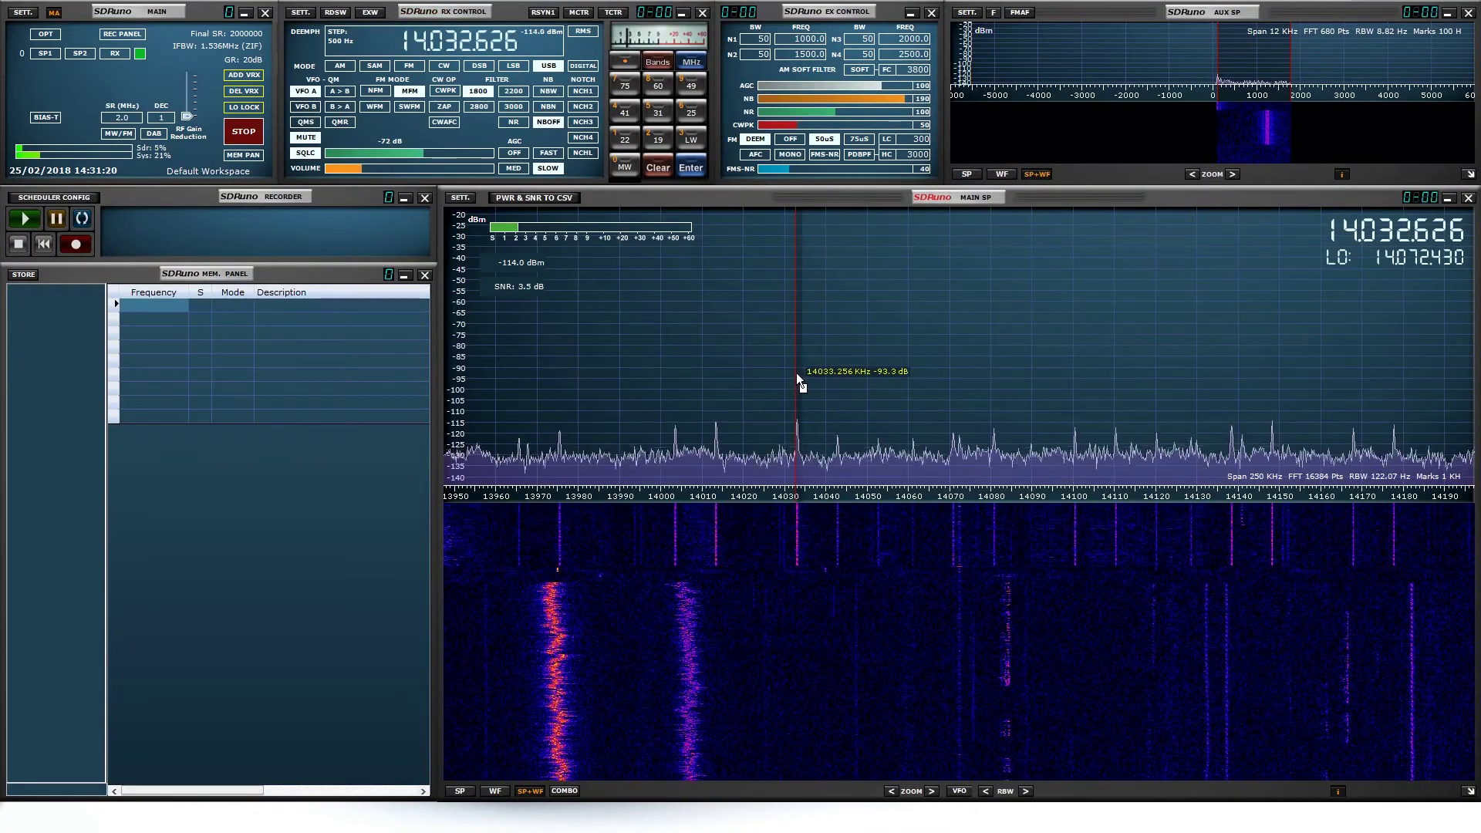
pyautogui.click(381, 170)
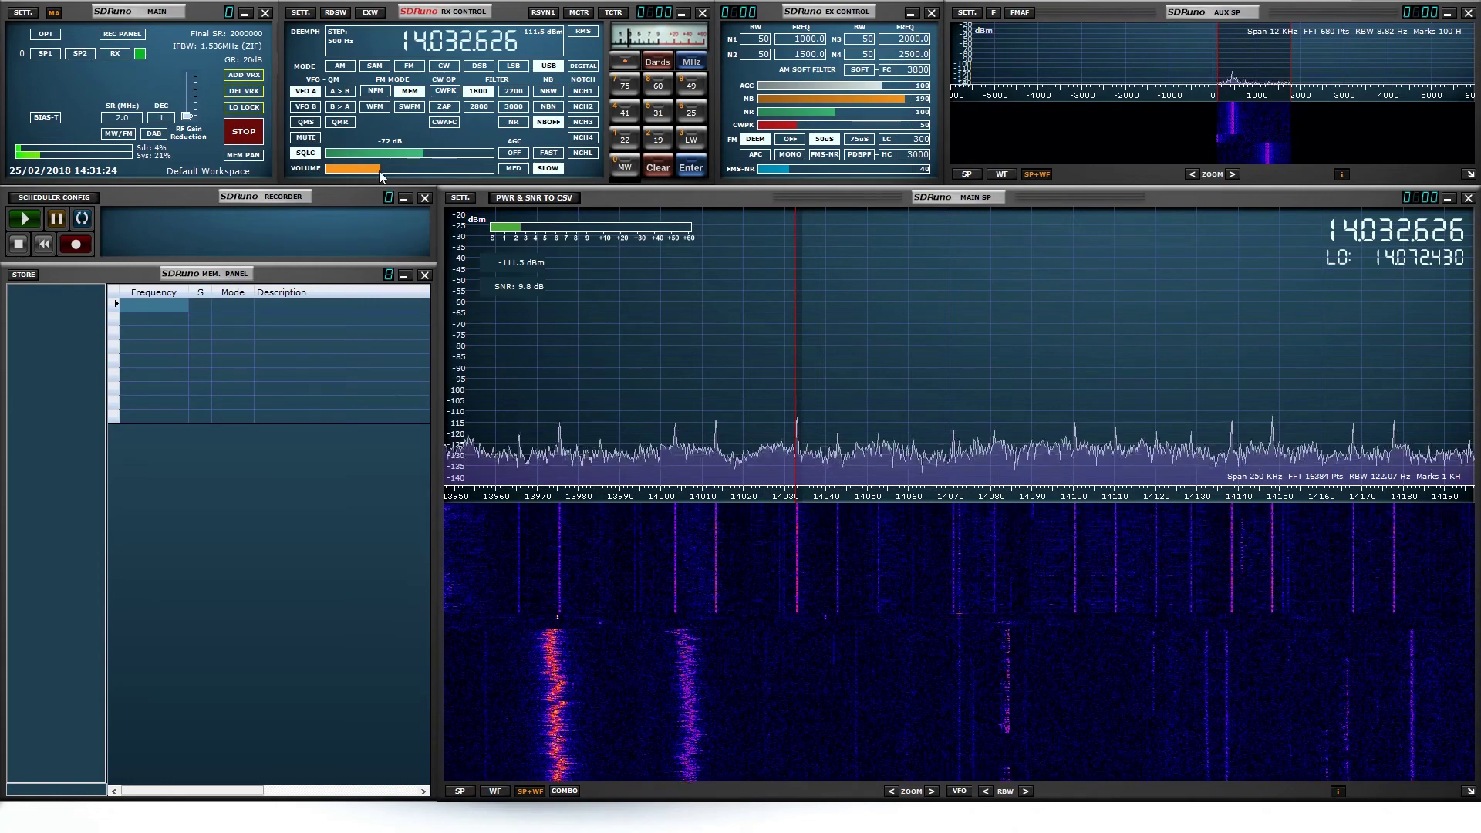
pyautogui.click(355, 171)
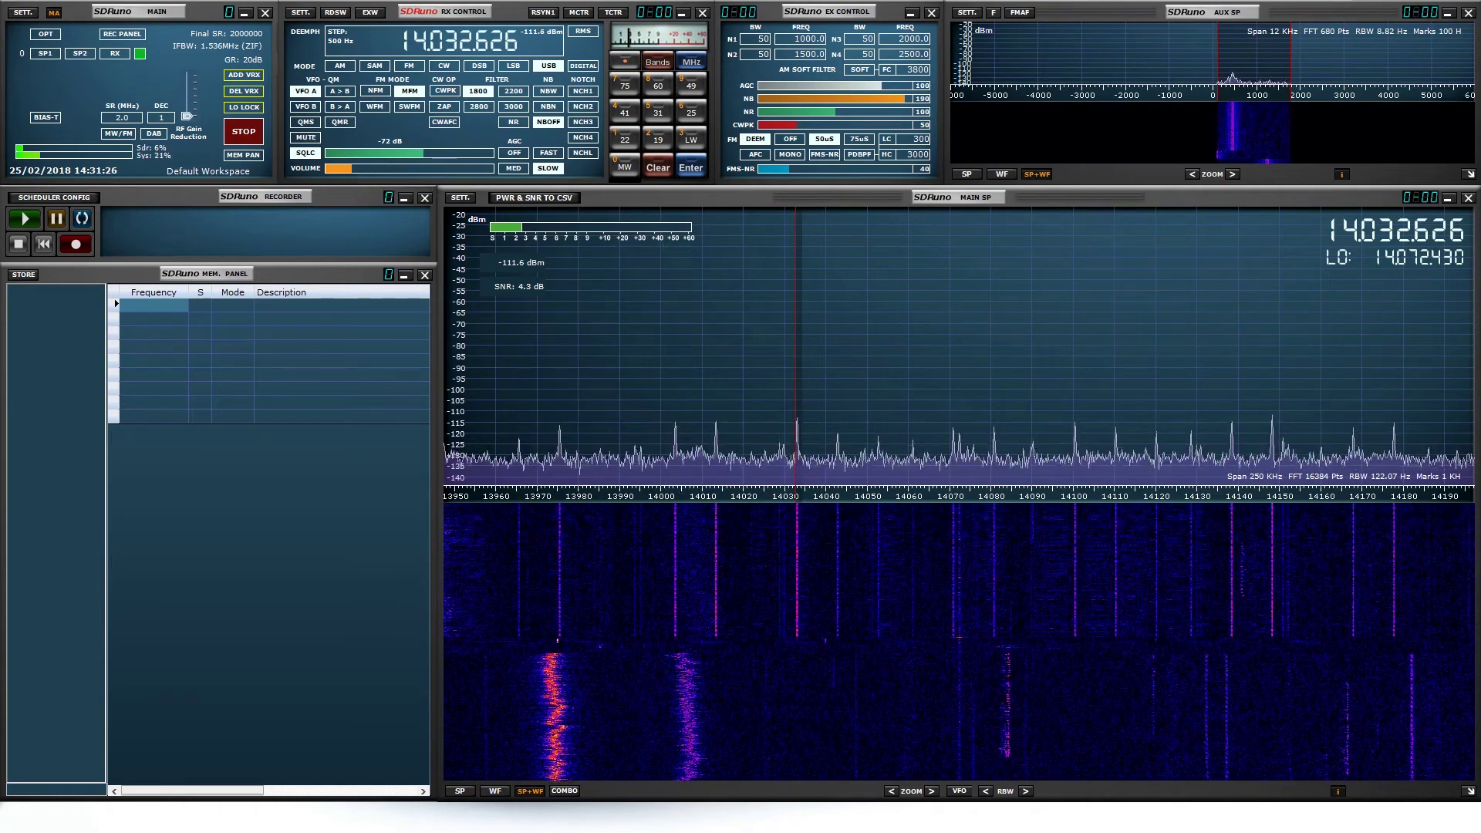
# - Shift the tuning marker to 14.039.918 MHz, and raise individual frequency digits to reach 17.240.918 MHz
pyautogui.moveTo(799, 378); pyautogui.dragTo(826, 392)
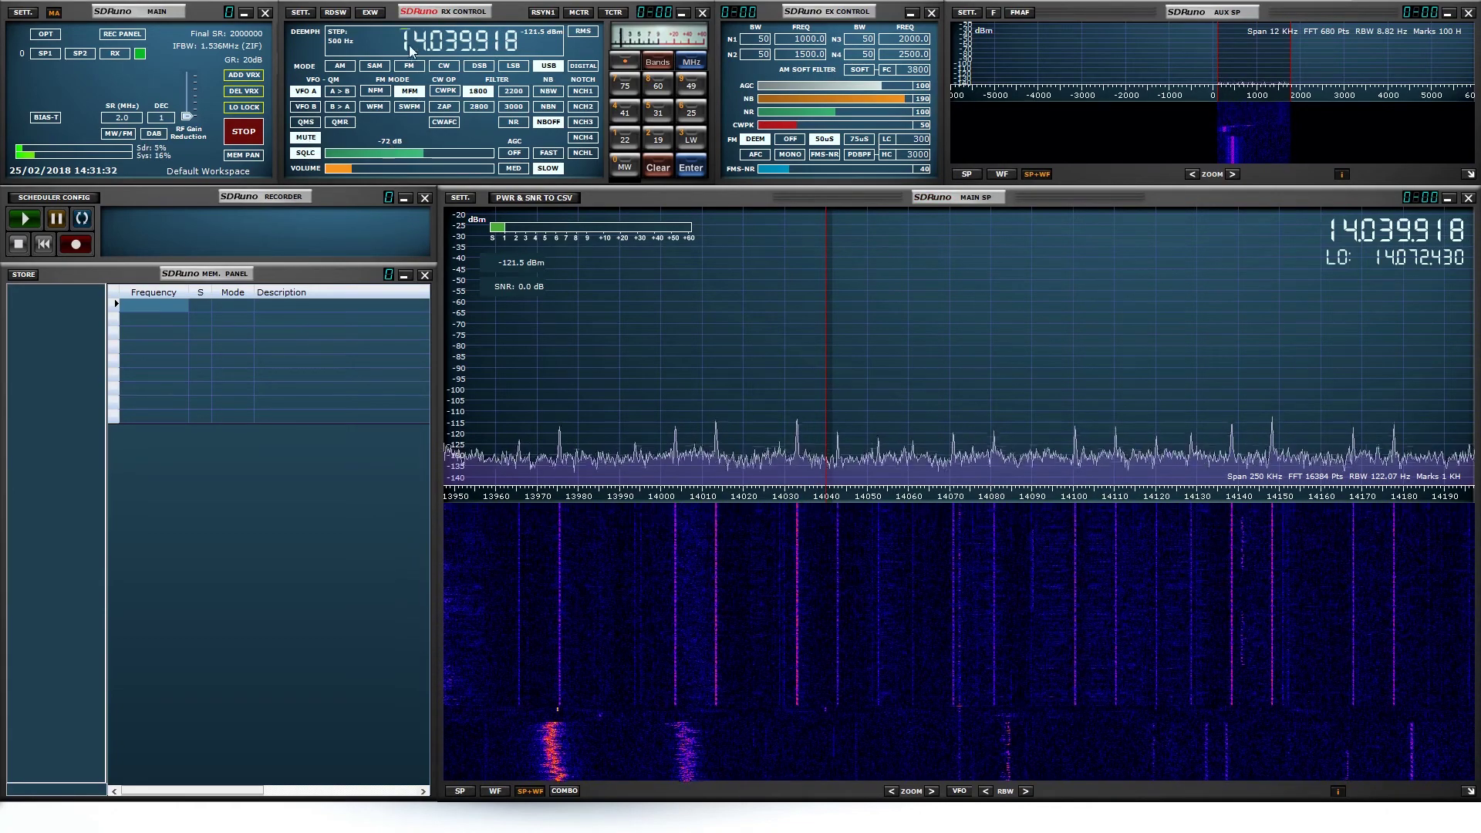
pyautogui.scroll(3, 422, 45)
pyautogui.scroll(2, 435, 45)
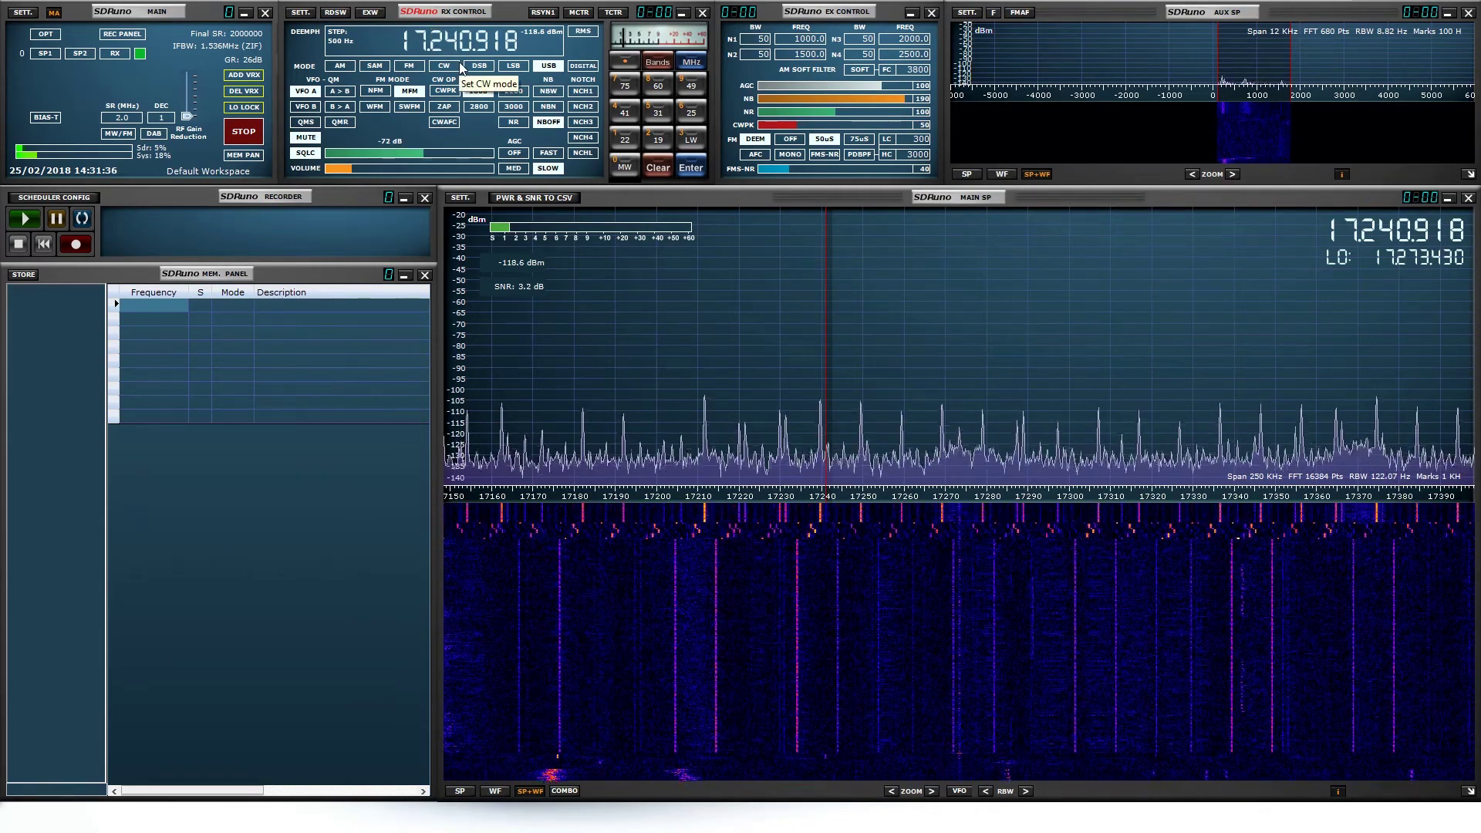
# - Enter 140.000.000 MHz directly as the receiver frequency
pyautogui.click(425, 48)
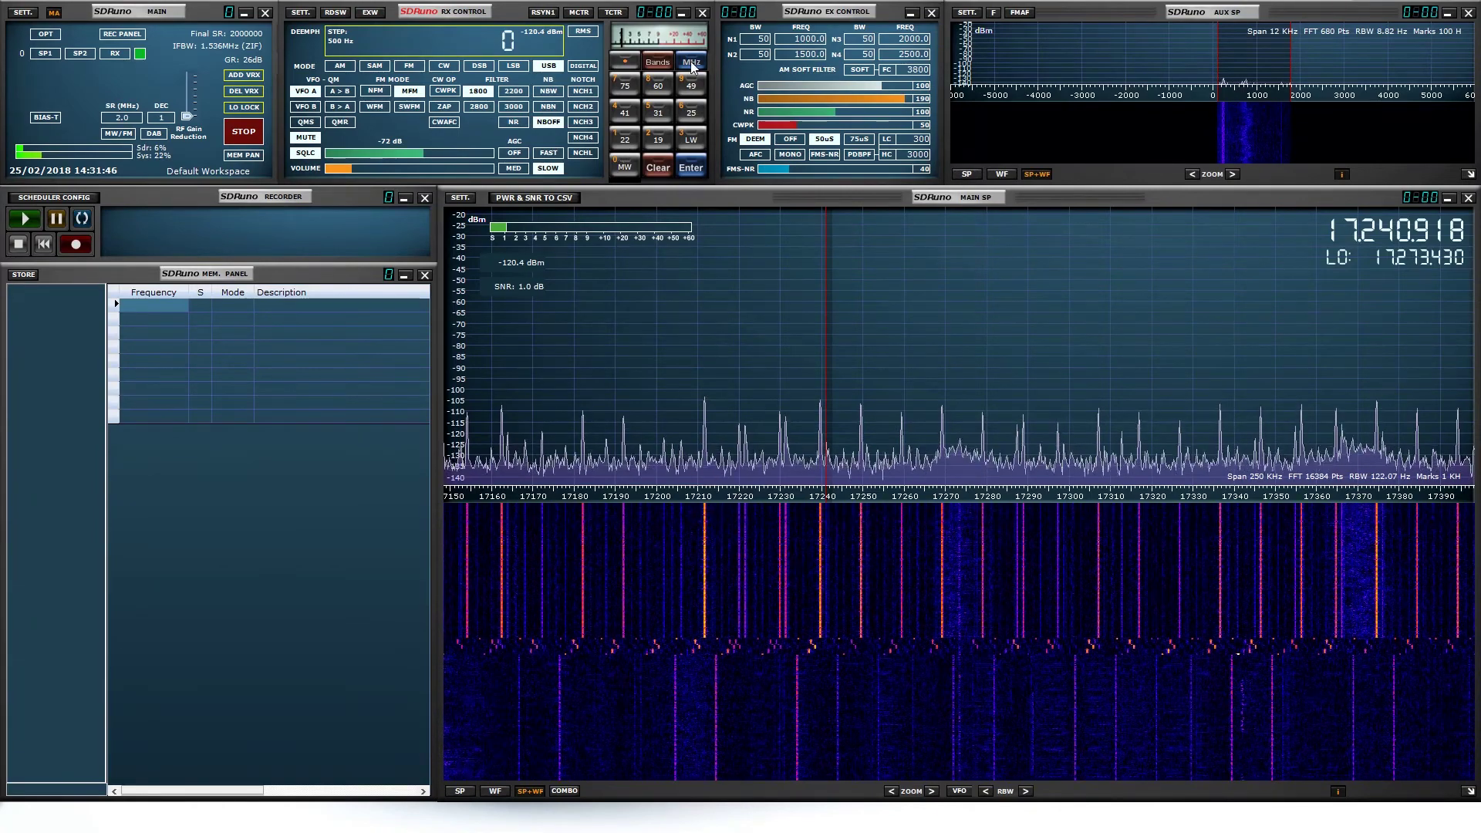
pyautogui.click(628, 110)
pyautogui.click(625, 159)
pyautogui.click(626, 165)
pyautogui.click(627, 164)
pyautogui.click(625, 169)
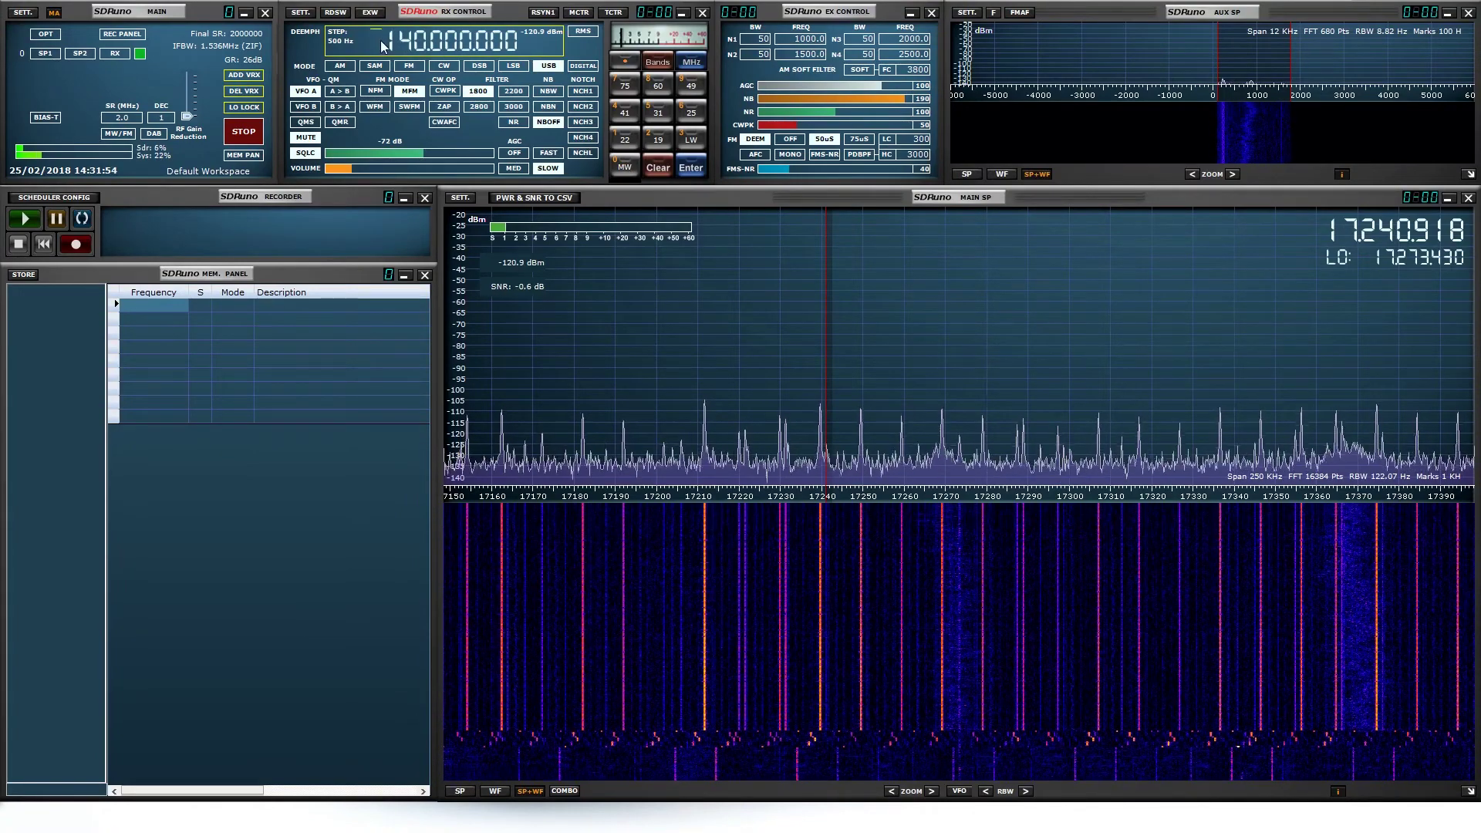
pyautogui.click(683, 166)
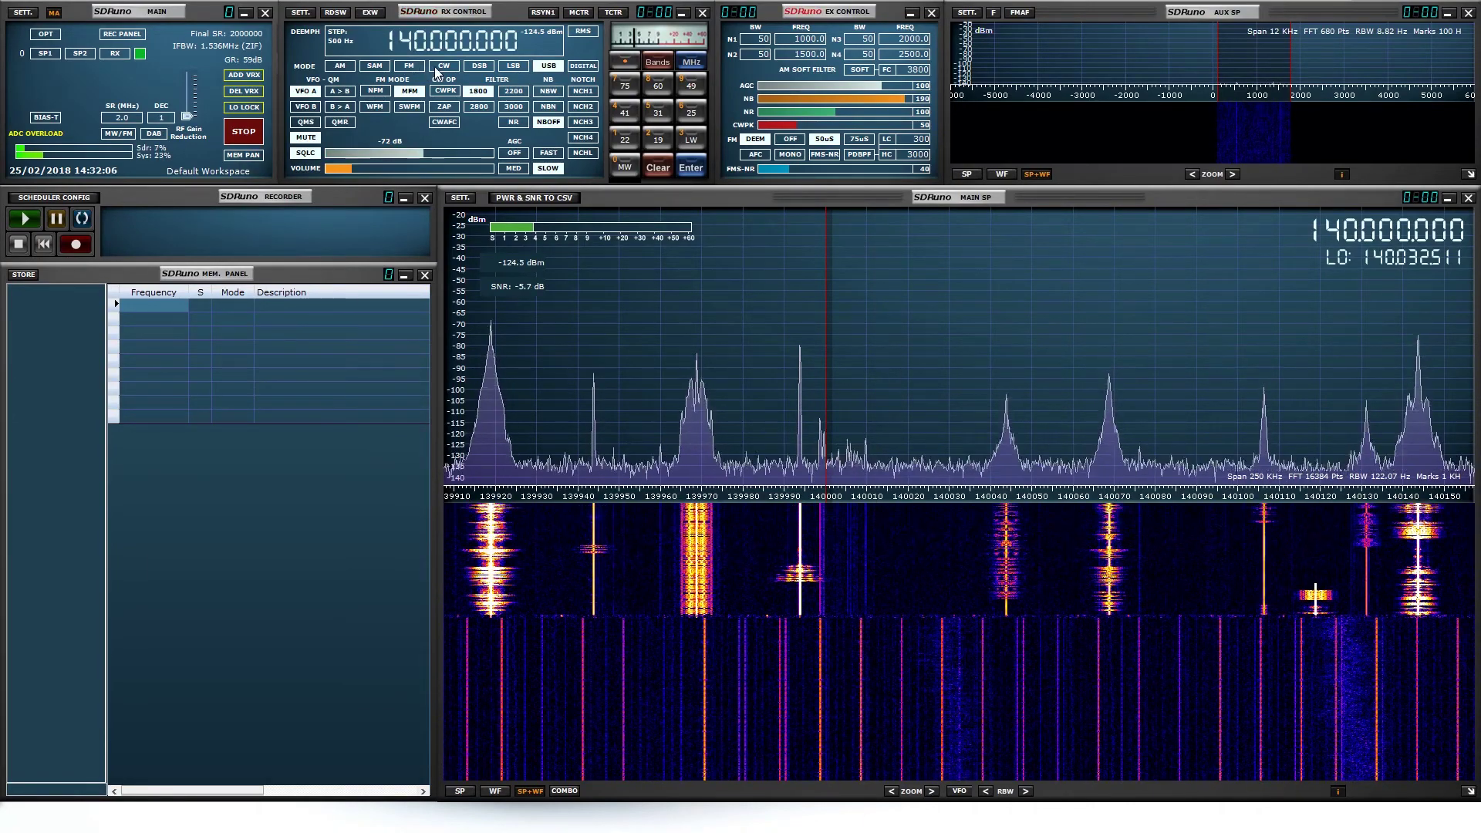
# - Narrow the receive filter in the auxiliary spectrum to a 371 Hz low cut and a 1624 Hz high cut
pyautogui.click(414, 91)
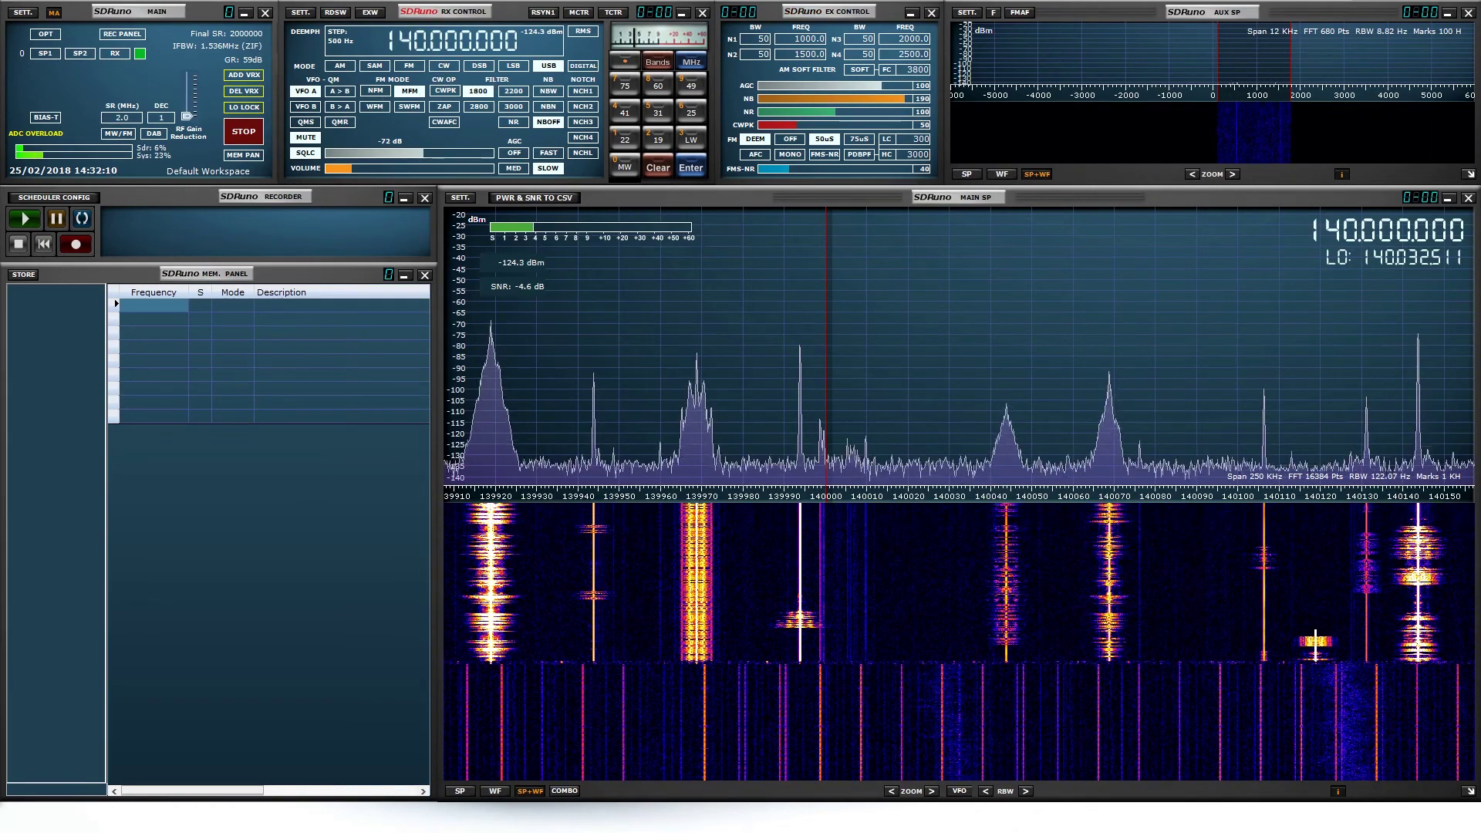
pyautogui.moveTo(1291, 64); pyautogui.dragTo(1276, 64)
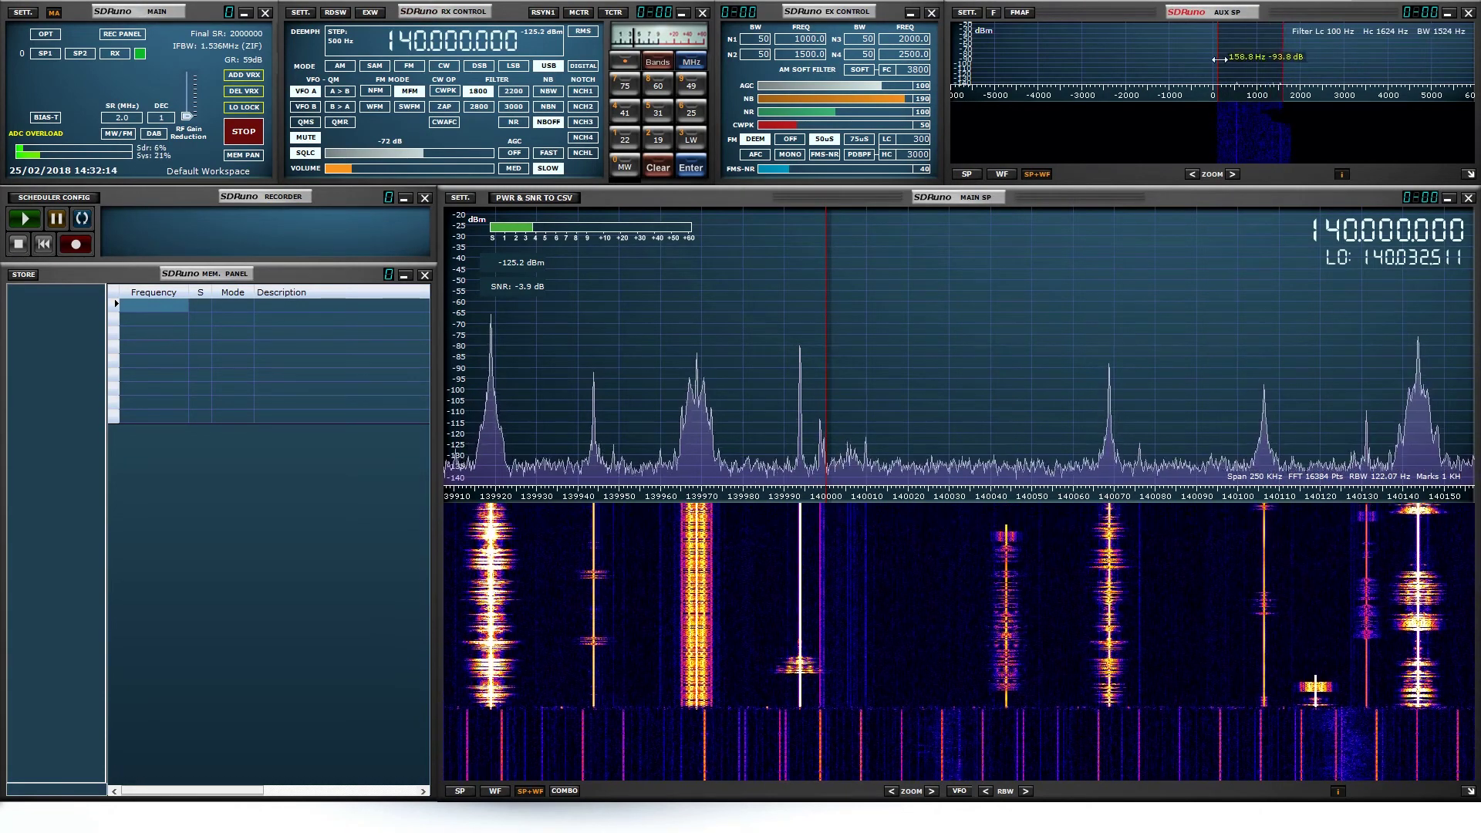
pyautogui.moveTo(1218, 57); pyautogui.dragTo(1232, 64)
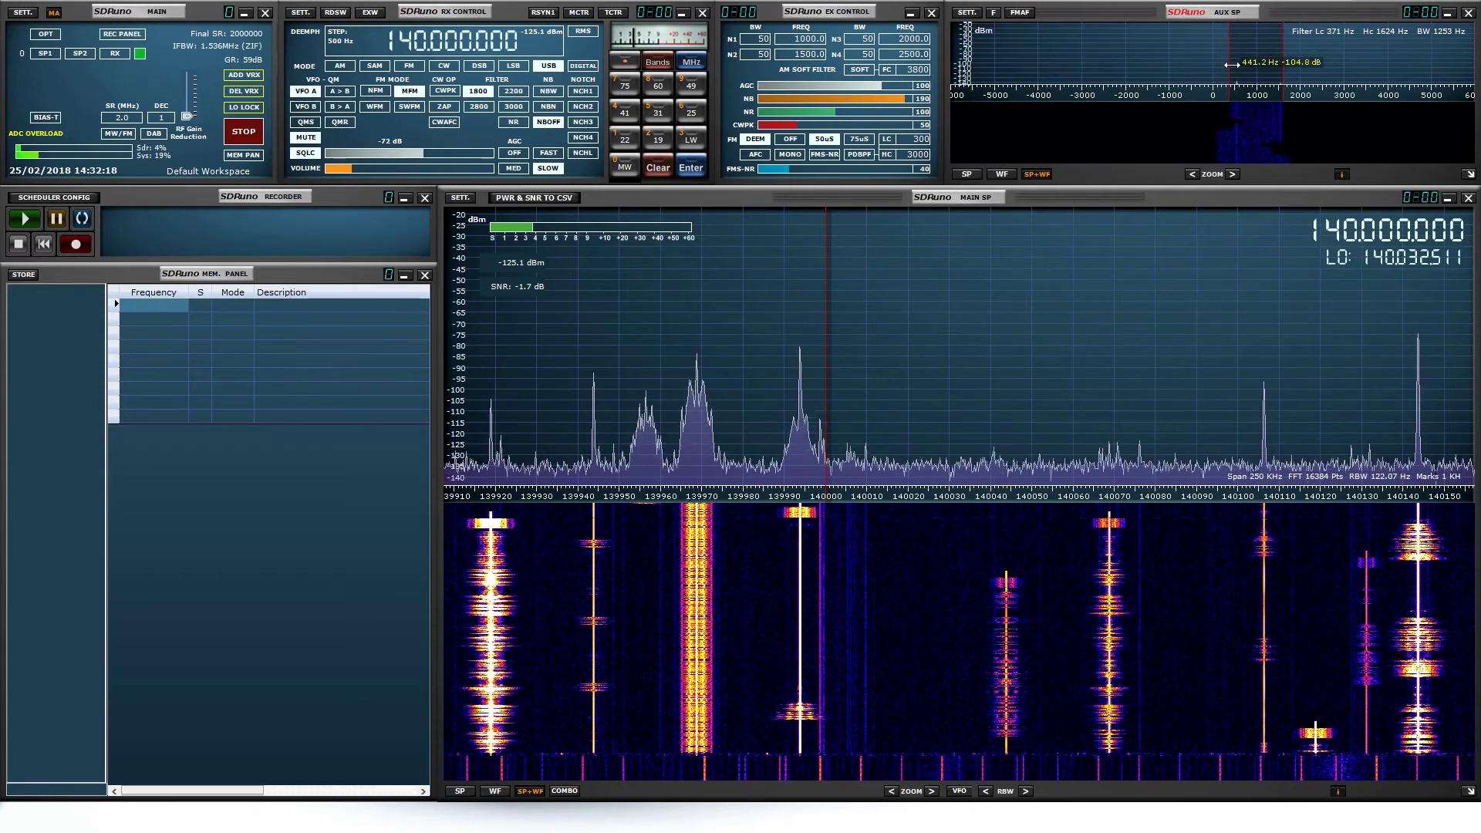